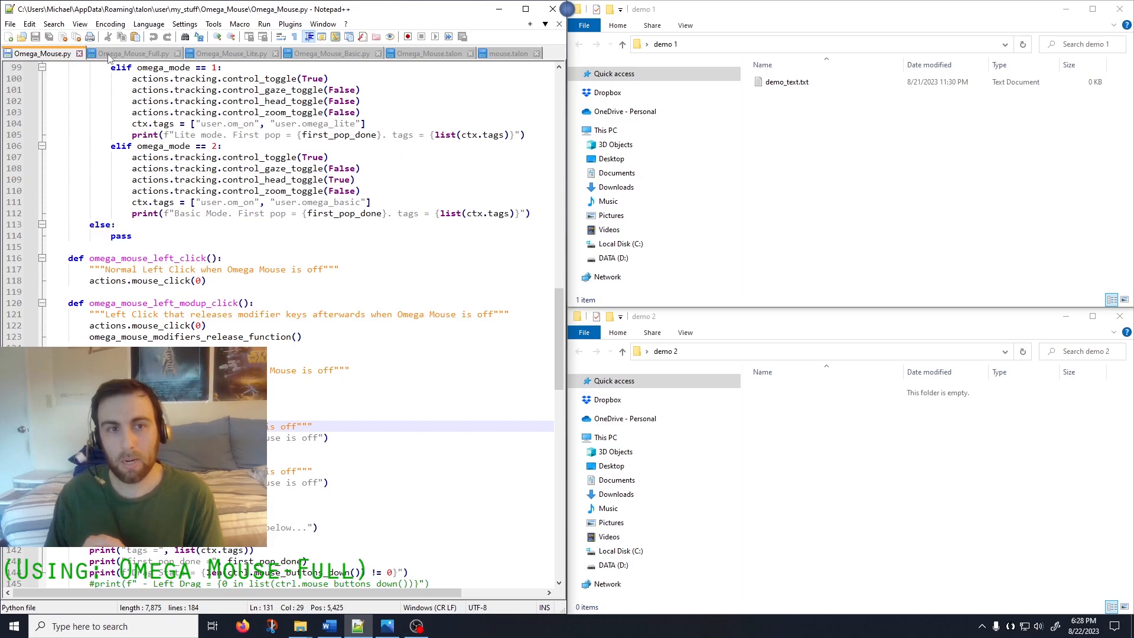
Bring up the Omega_Mouse.talon file, and switch to the OM_Demo_Dots.jpg image in Photos.
left_click(455, 56)
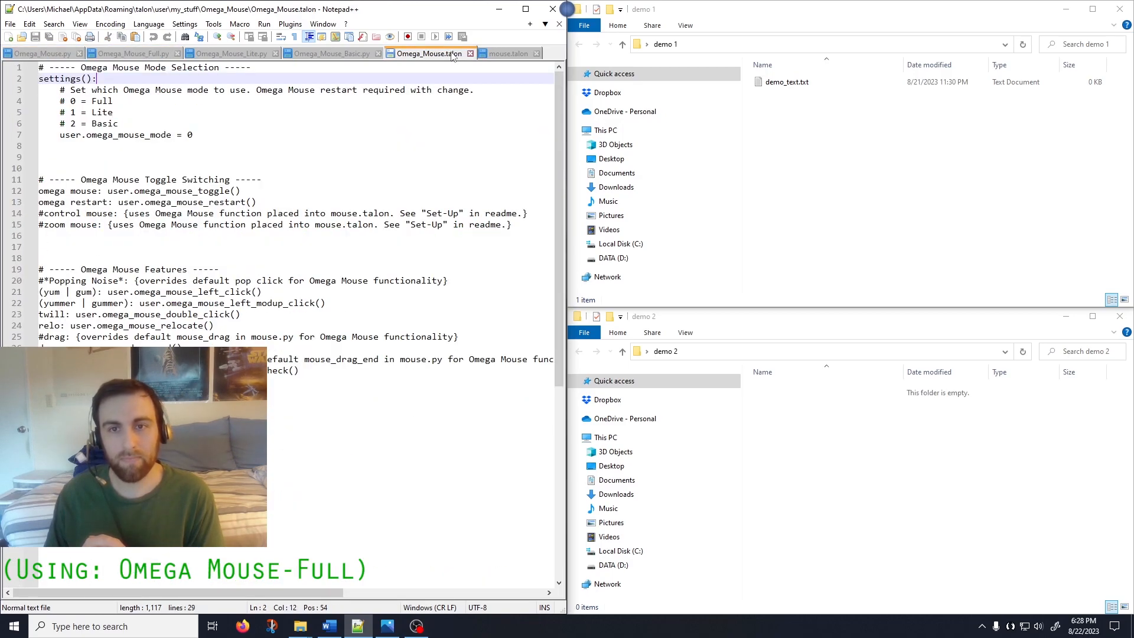
left_click(388, 635)
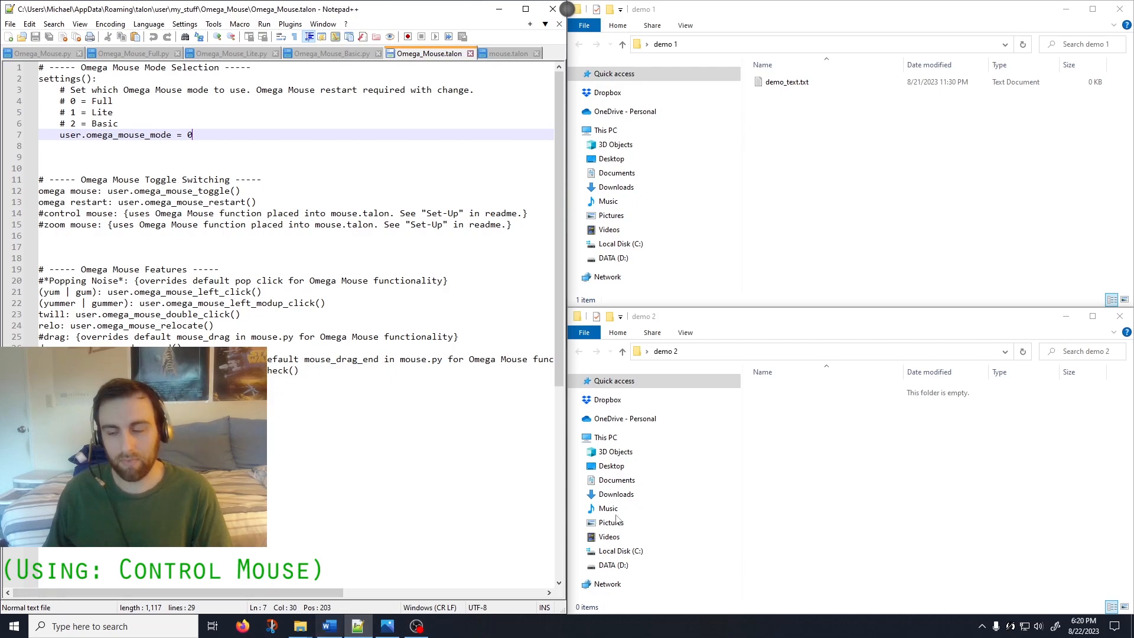
Set Talon's eye tracking to Use Both Eyes instead of a single eye.
right_click(1010, 630)
mouse_move(1054, 543)
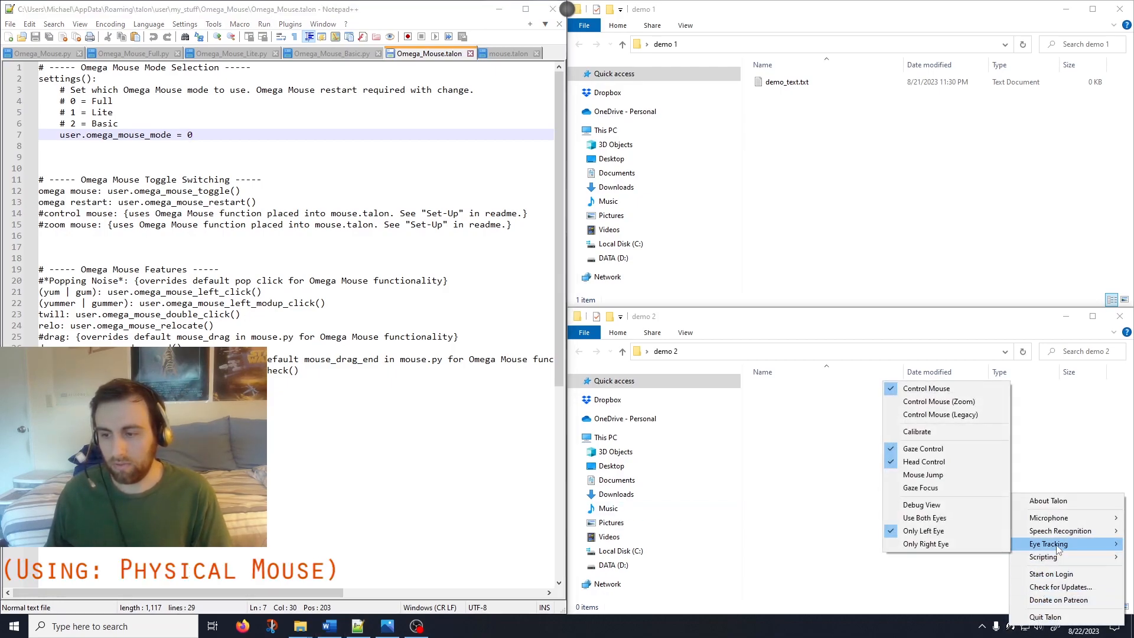
left_click(959, 519)
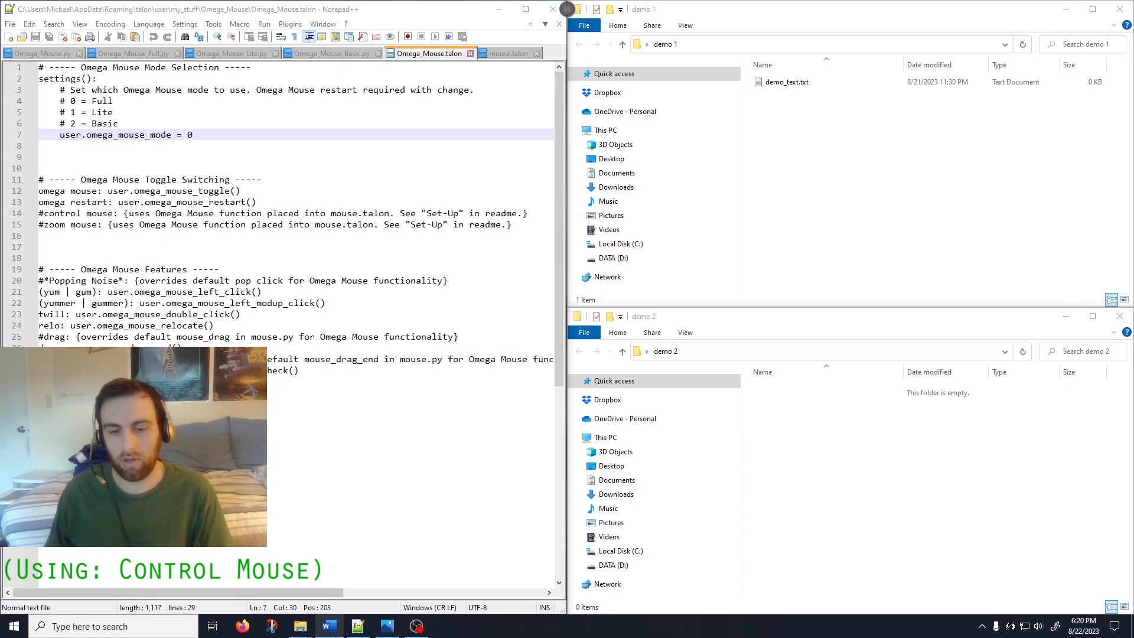
mouse_move(329, 626)
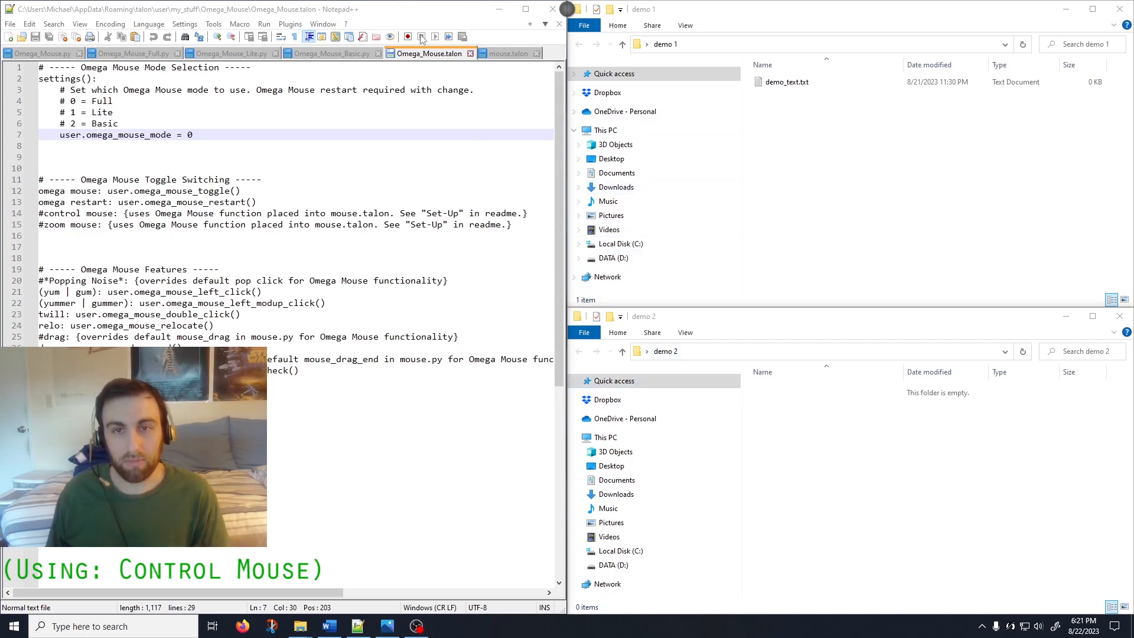
Switch Talon's eye tracking to Only Left Eye.
right_click(1011, 626)
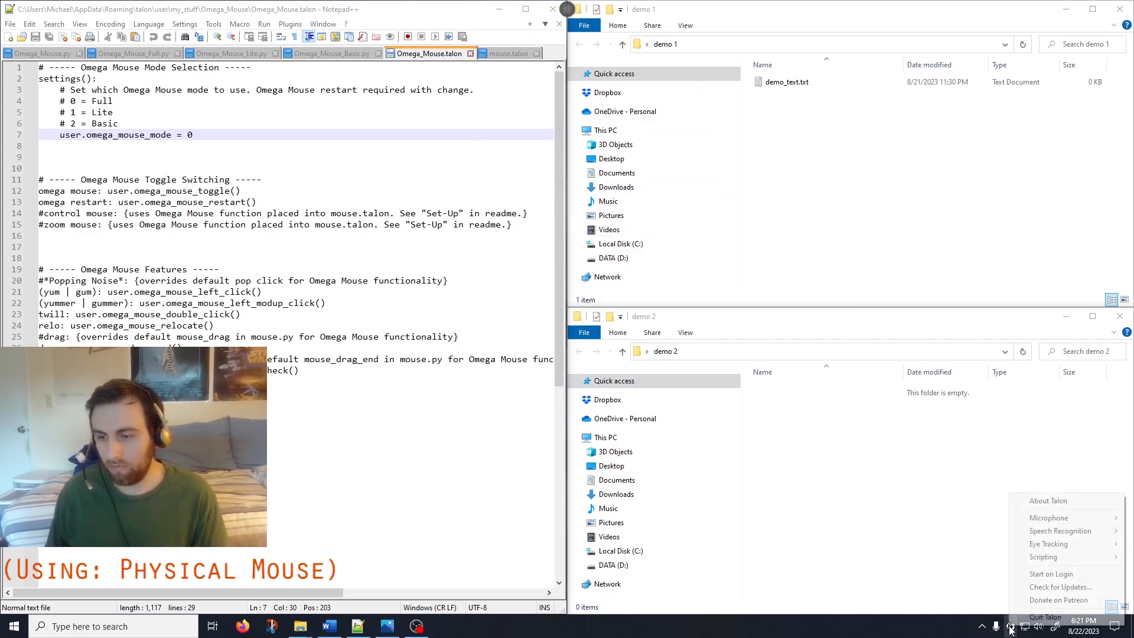
mouse_move(1056, 549)
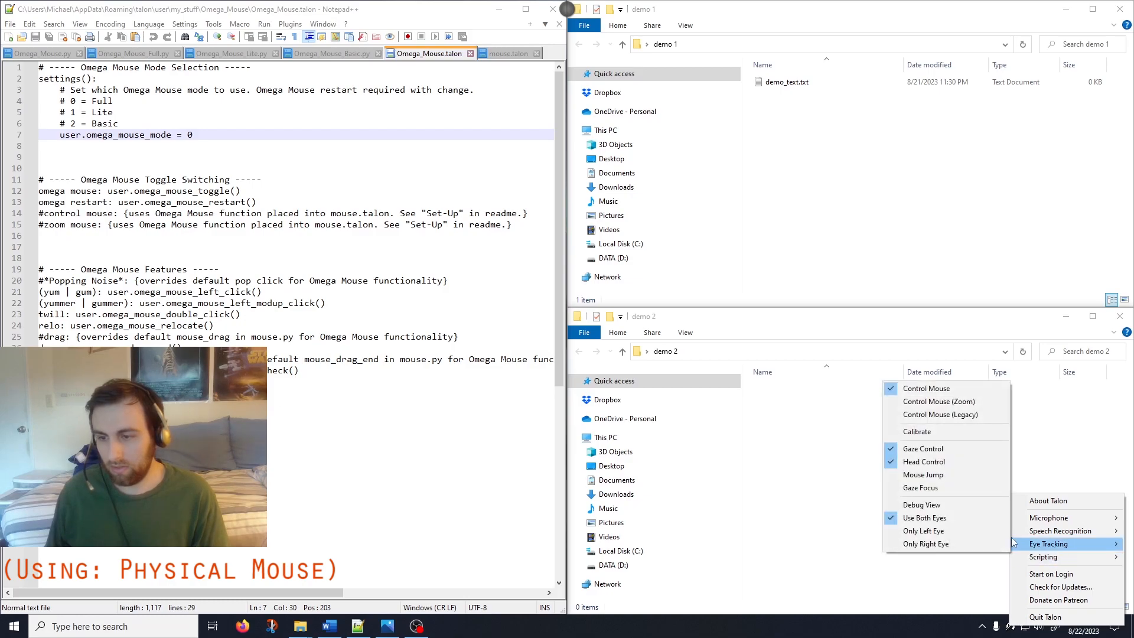
left_click(936, 533)
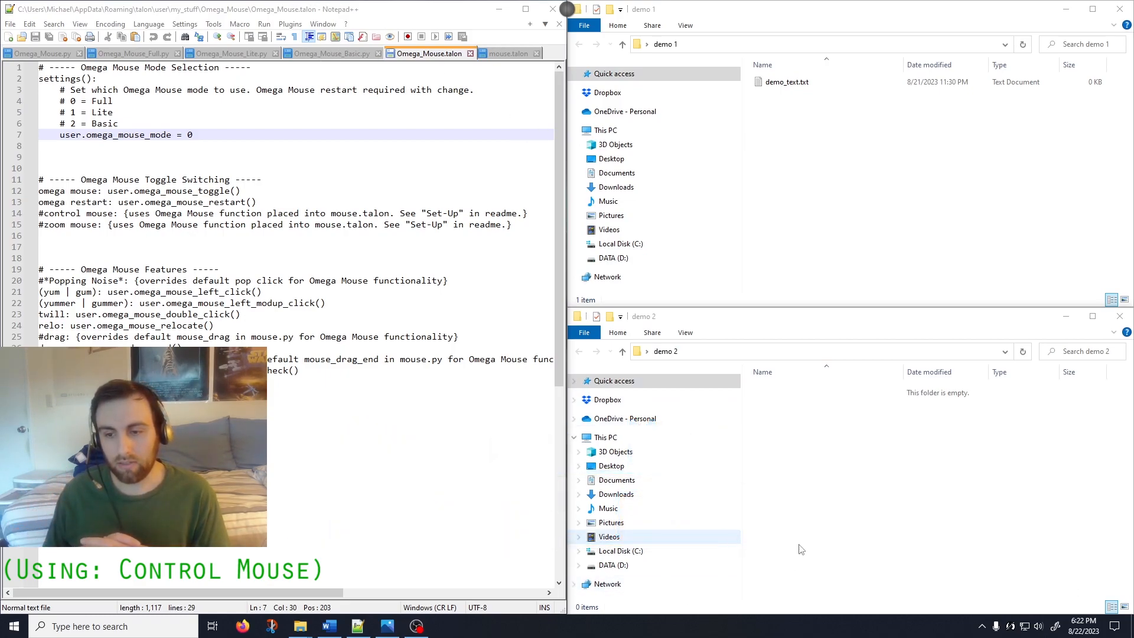
Set Talon's eye tracking to Use Both Eyes and turn off Gaze Control so only head movement steers the cursor.
right_click(1016, 625)
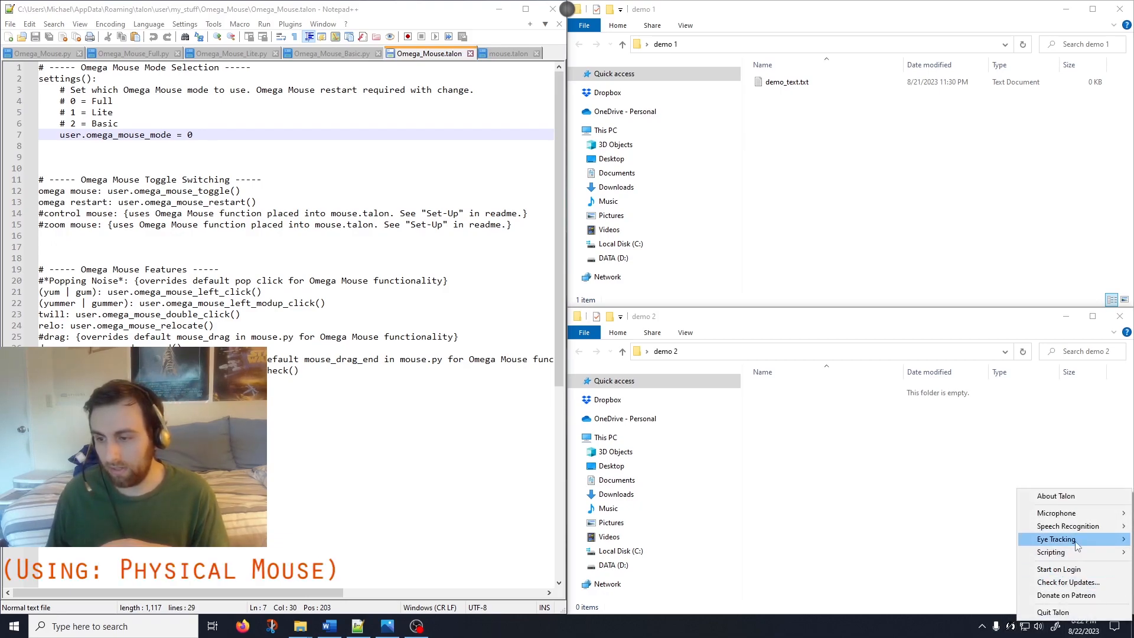
mouse_move(1058, 538)
left_click(952, 514)
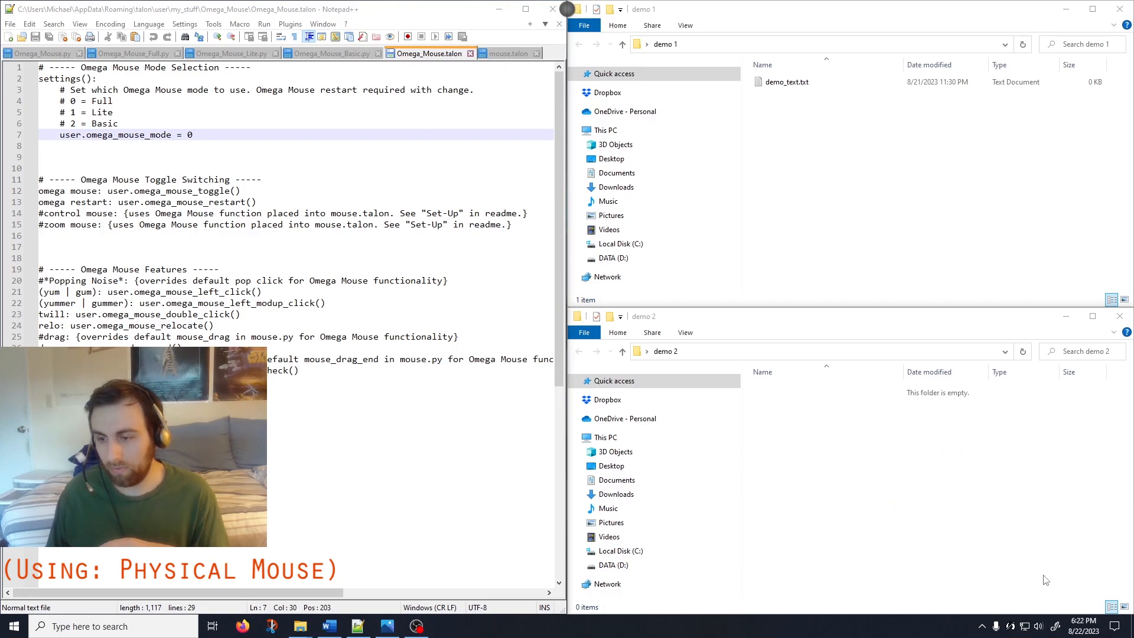
right_click(1009, 626)
mouse_move(1057, 539)
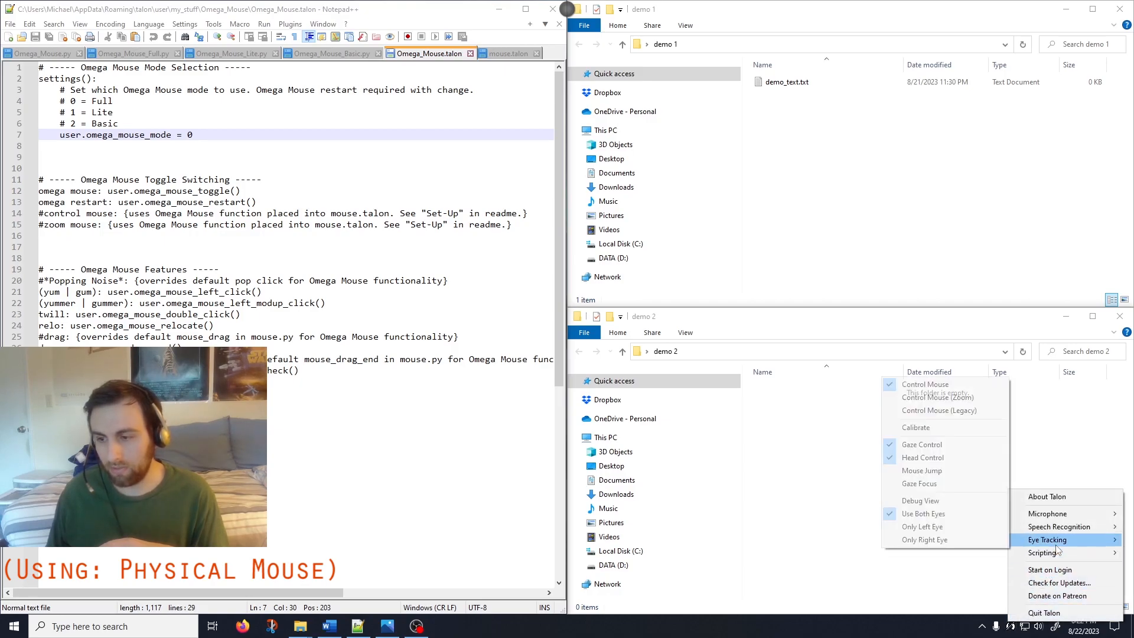
left_click(944, 448)
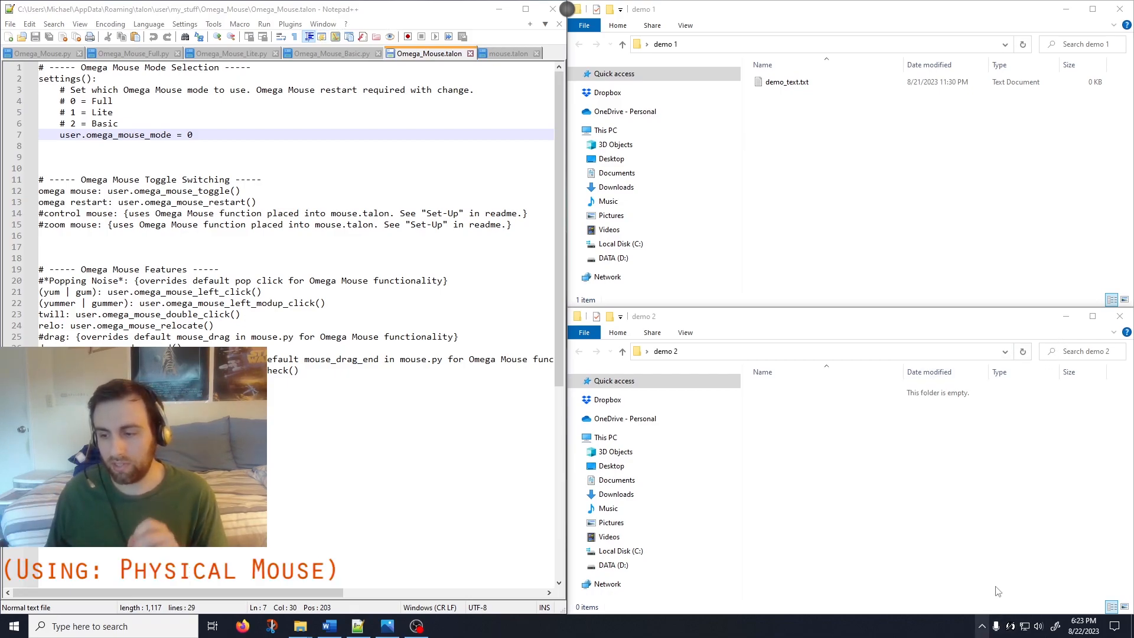
Set Talon's eye tracking to Only Left Eye and turn Gaze Control back on.
right_click(1012, 626)
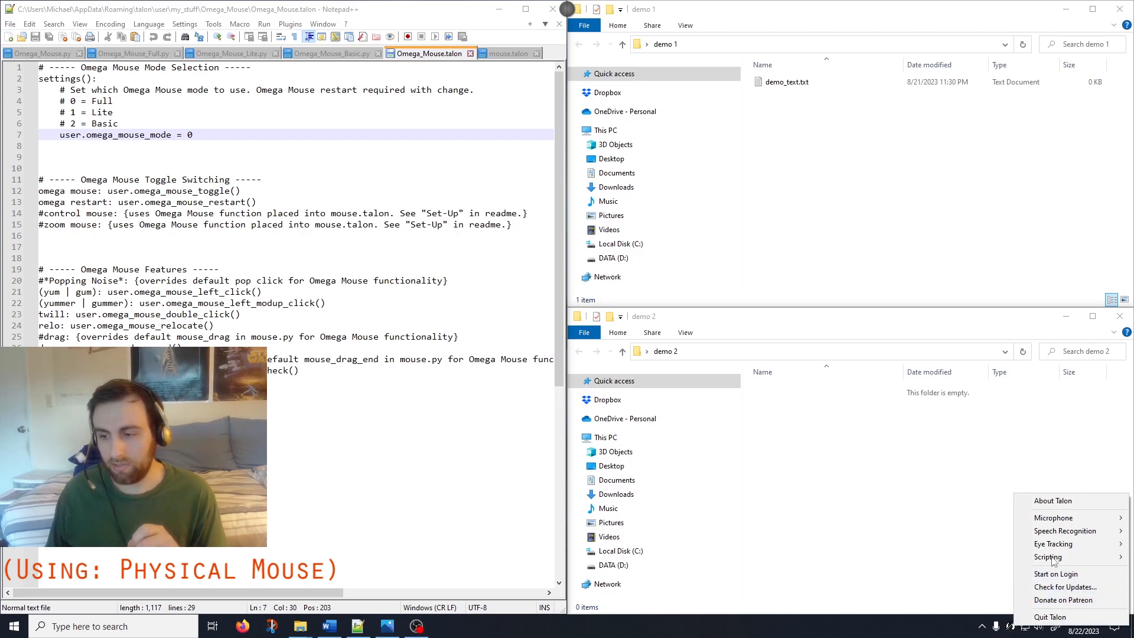
mouse_move(1039, 546)
left_click(964, 528)
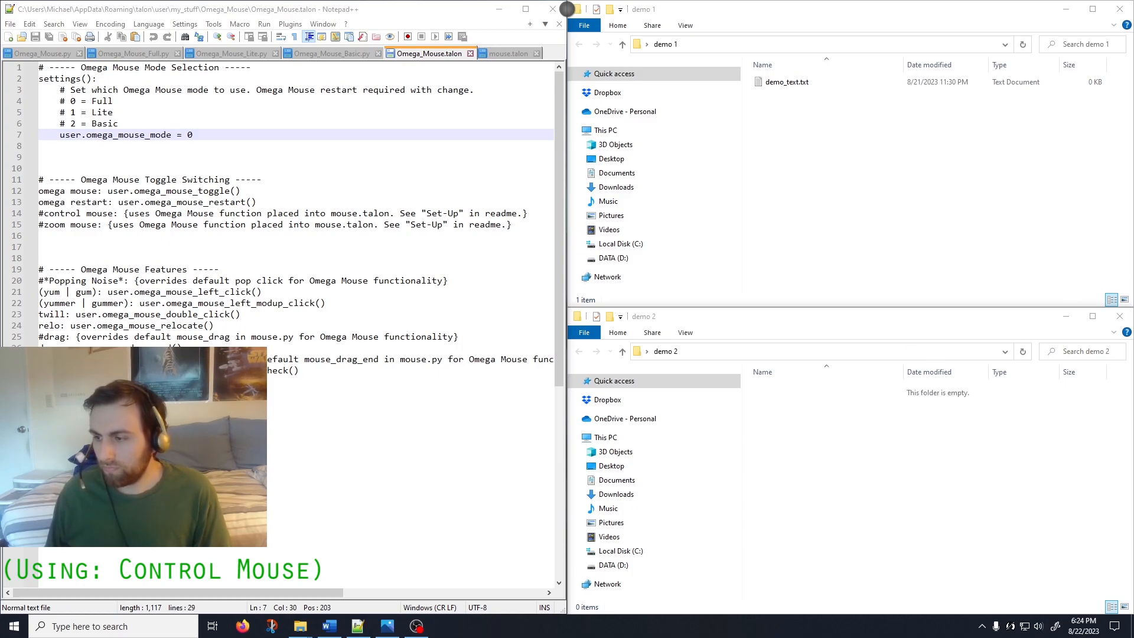
right_click(1012, 627)
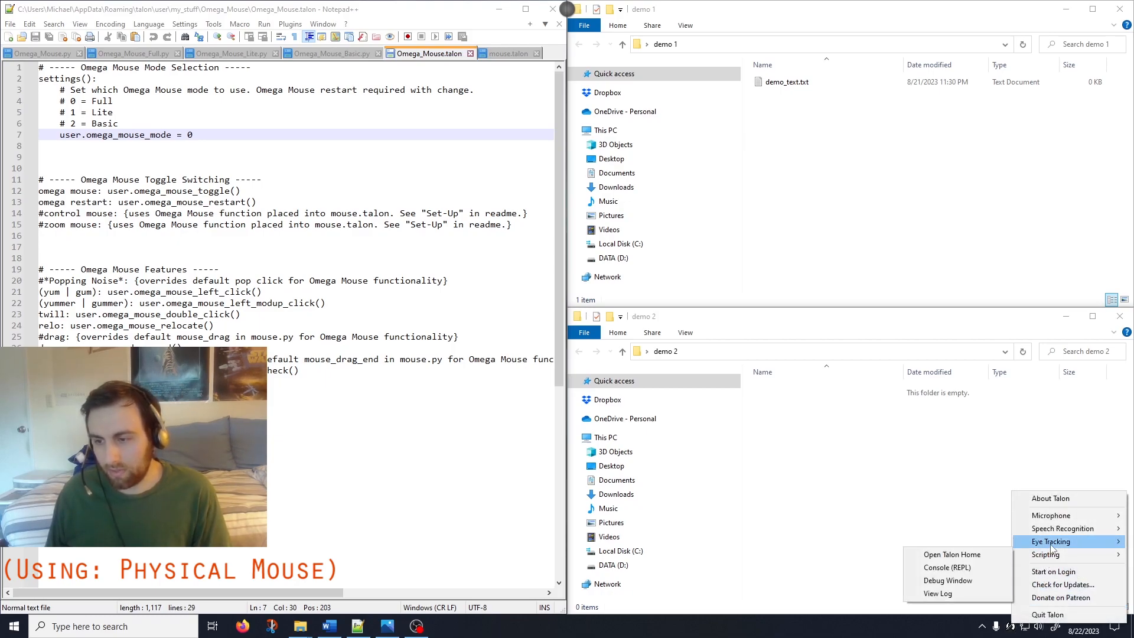
mouse_move(1052, 541)
left_click(958, 448)
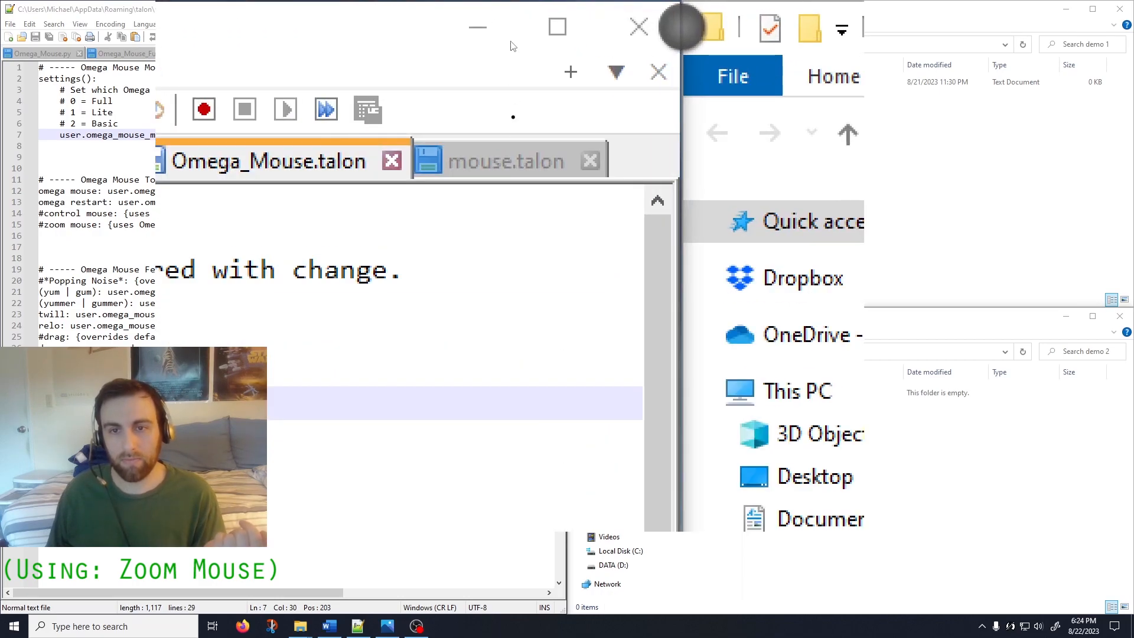
Use the zoom mouse to display the mouse.talon file and open the File menu, and dismiss it from the demo 1 window.
left_click(511, 55)
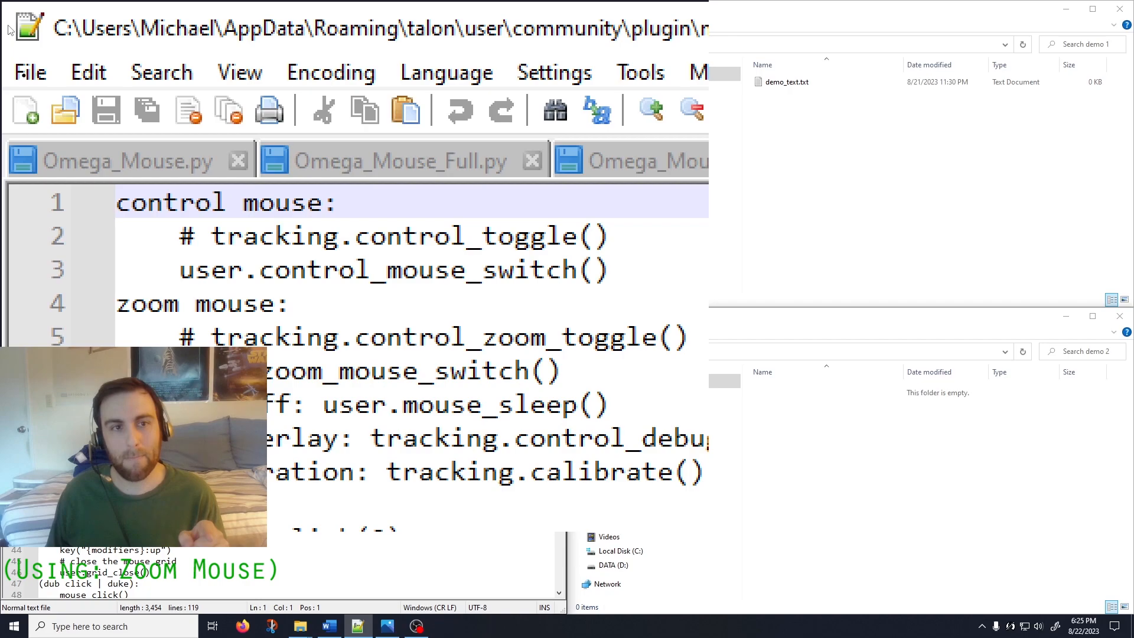
left_click(9, 27)
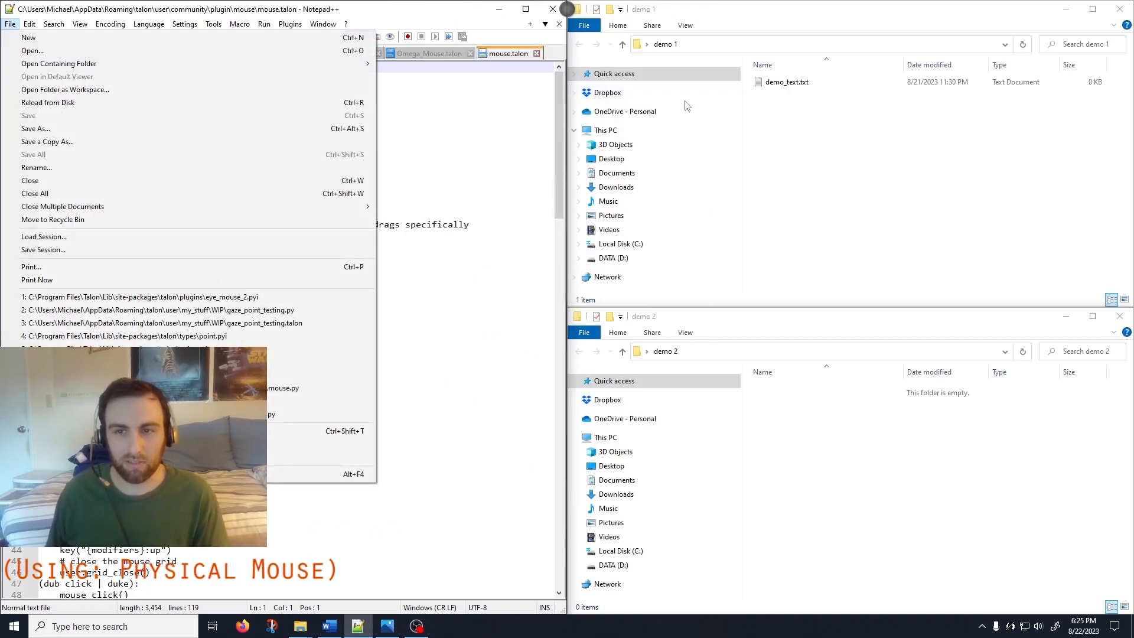
left_click(762, 32)
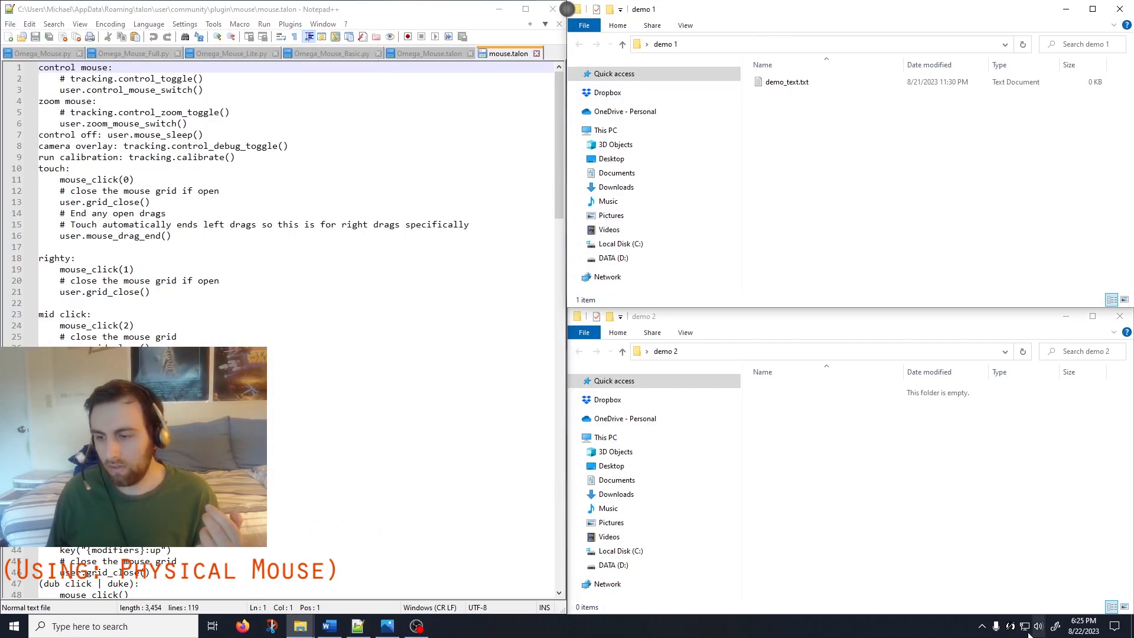
Turn off Control Mouse (Zoom) in Talon's eye tracking options and recheck those options.
left_click(1011, 626)
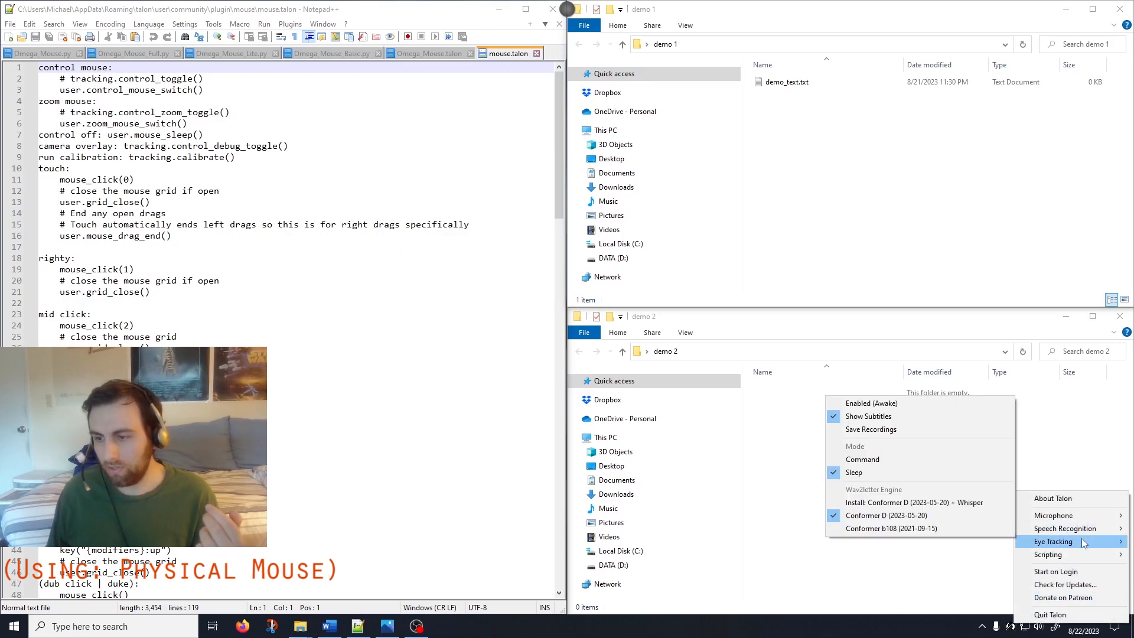
mouse_move(1058, 541)
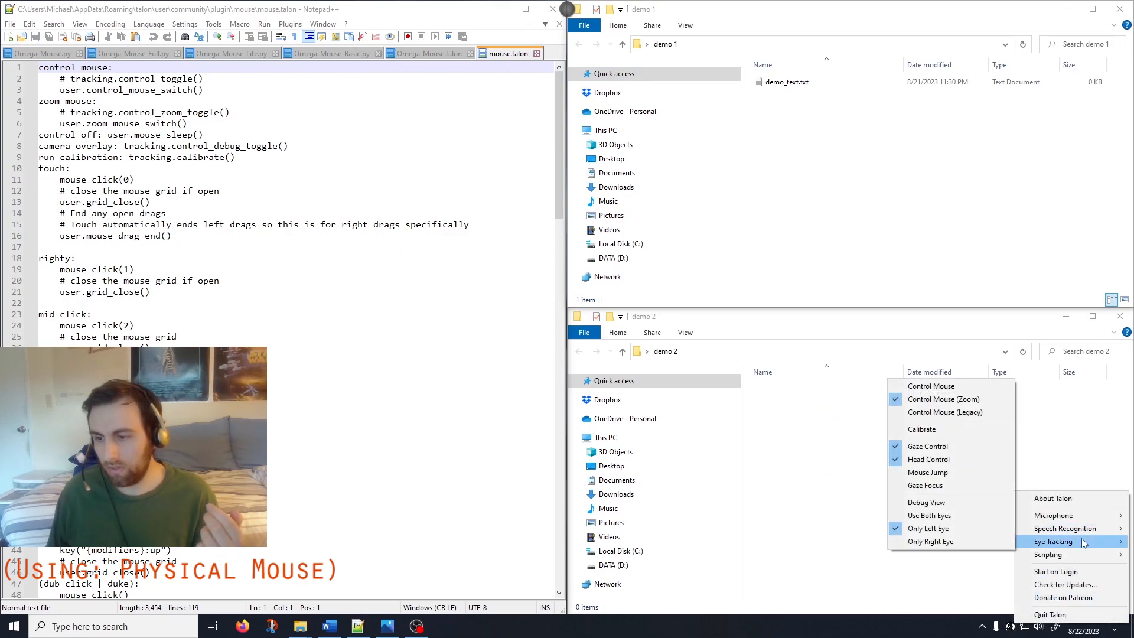
left_click(955, 399)
left_click(1025, 625)
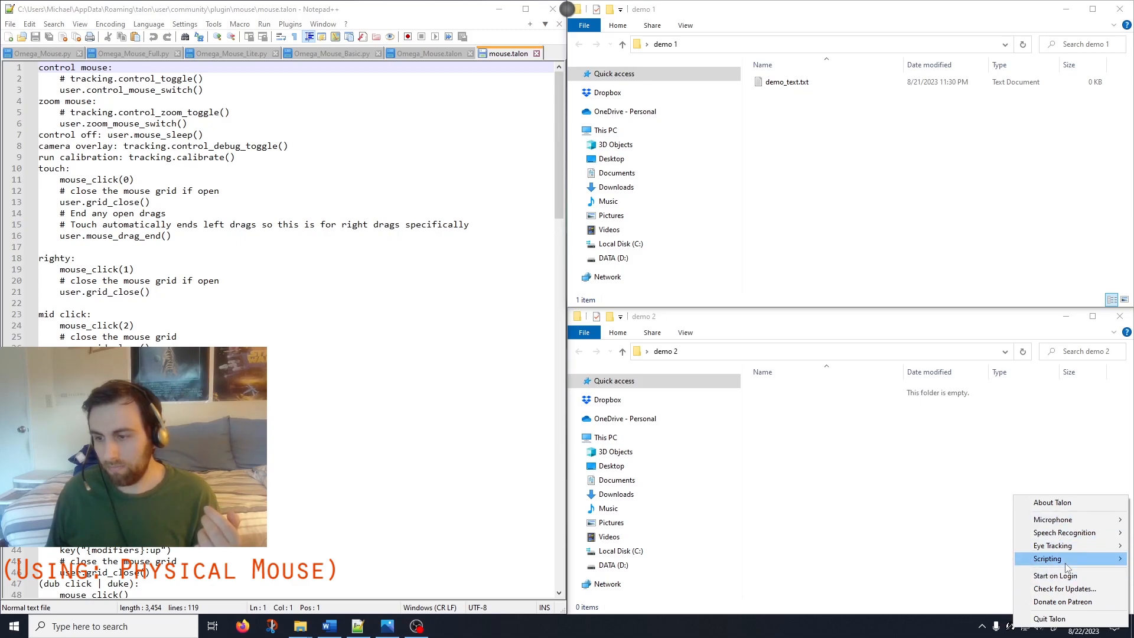
mouse_move(1068, 547)
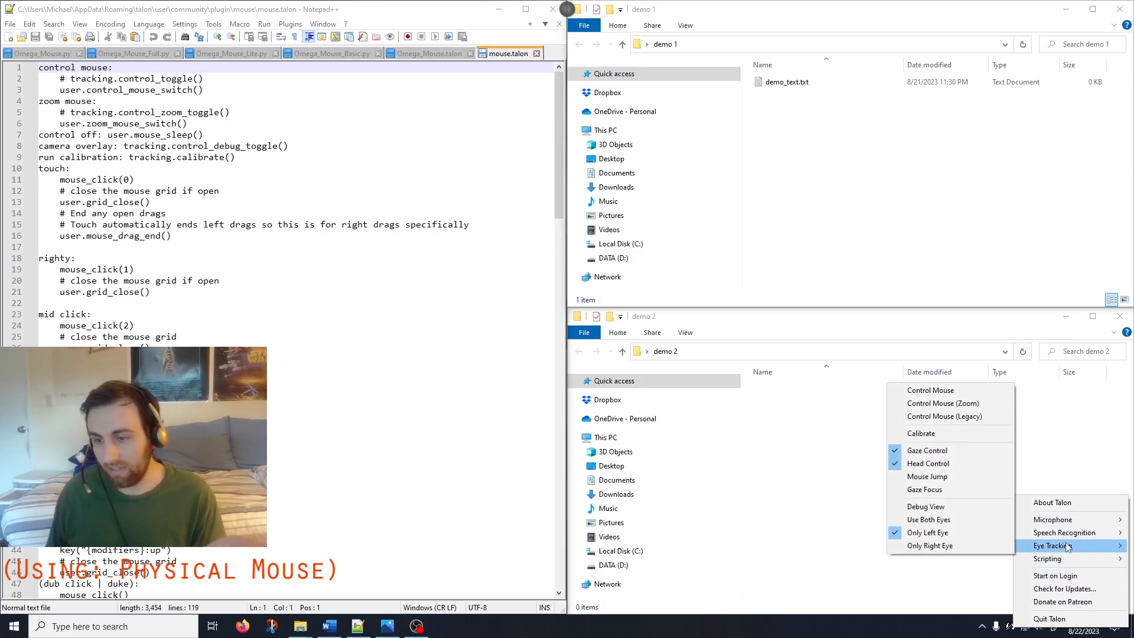
left_click(460, 23)
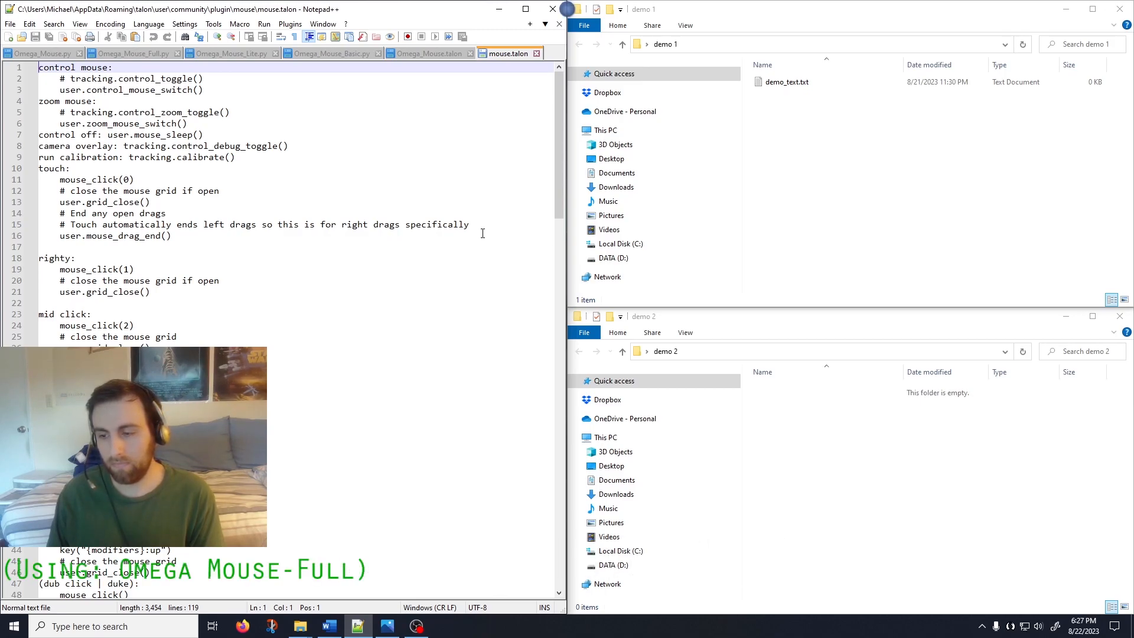
Look through Omega_Mouse.talon, Omega_Mouse_Basic.py, Omega_Mouse_Lite.py, Omega_Mouse_Full.py and Omega_Mouse.py, ending on Omega_Mouse.talon.
left_click(430, 53)
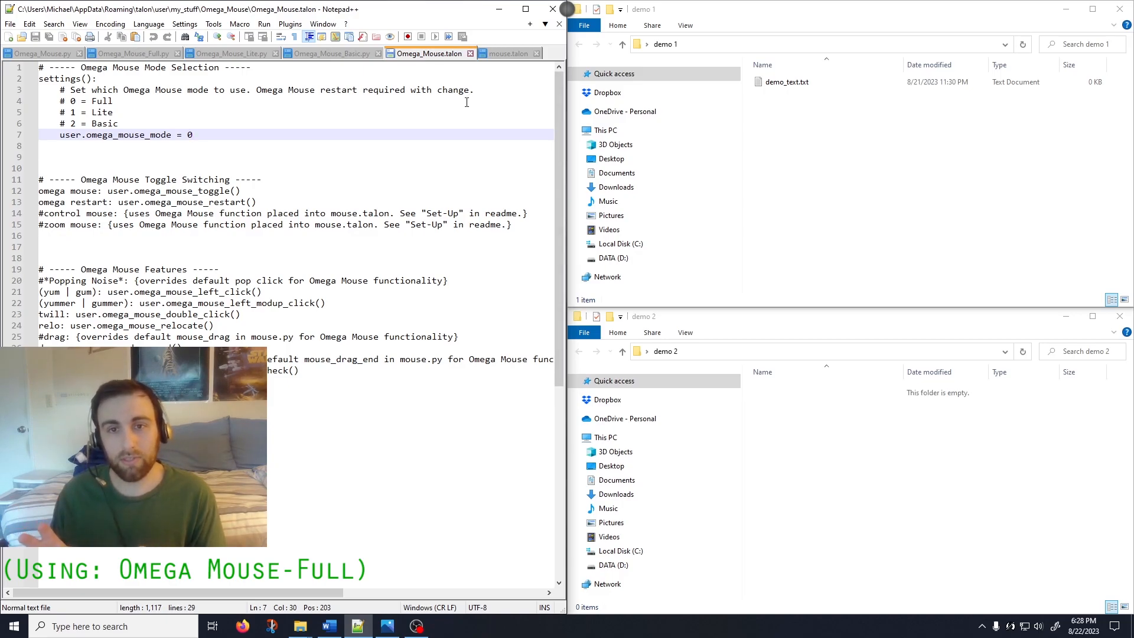
left_click(483, 83)
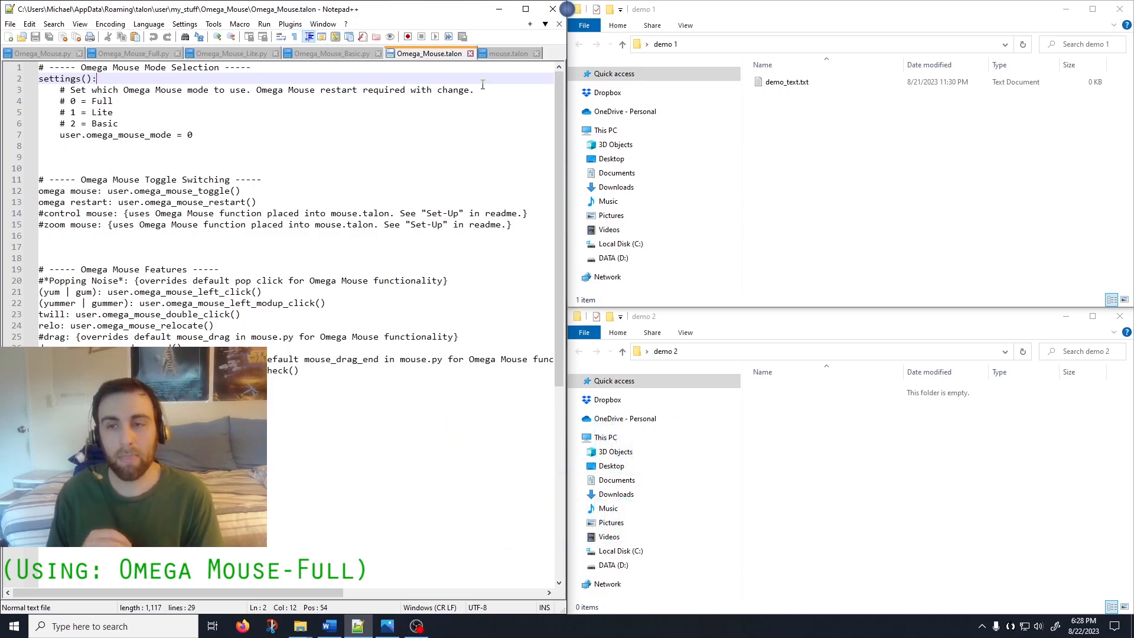
left_click(327, 54)
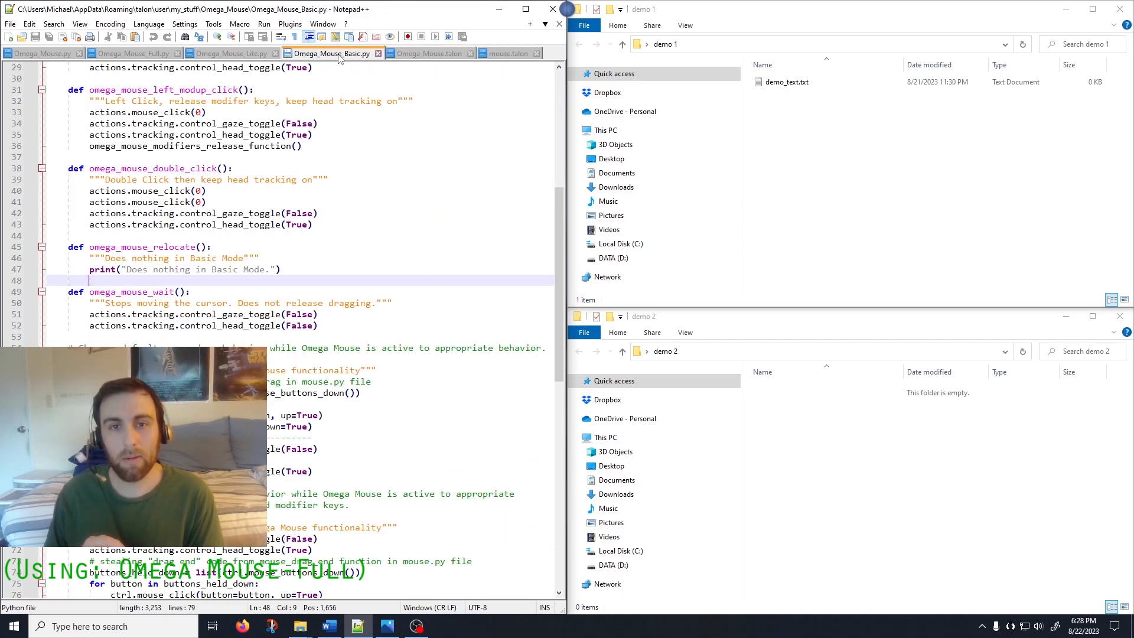
left_click(241, 58)
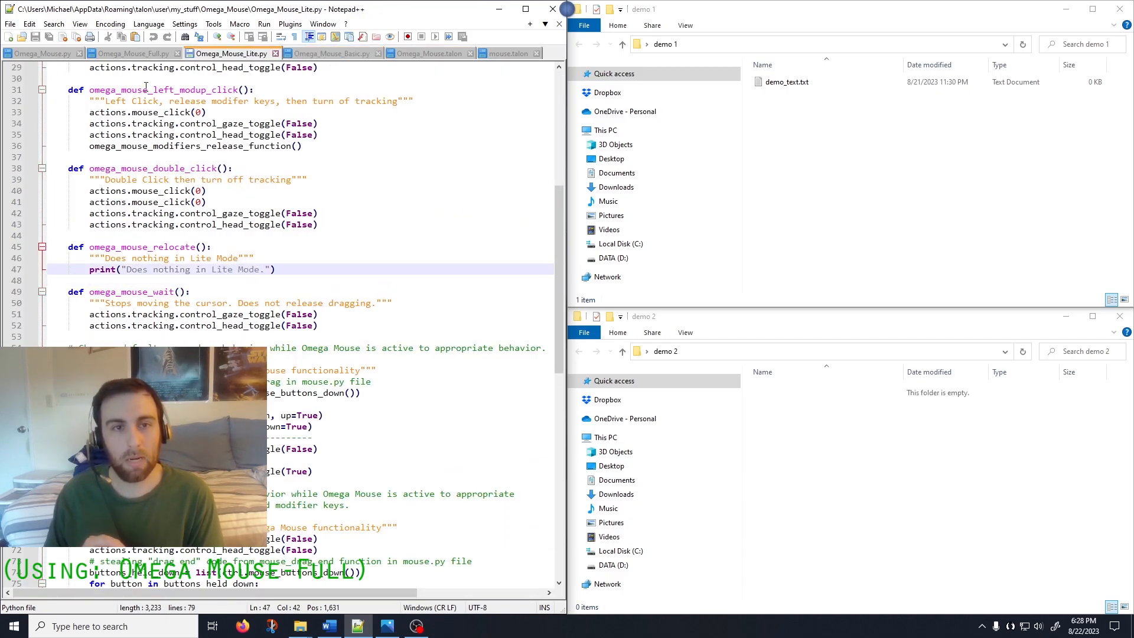
left_click(146, 54)
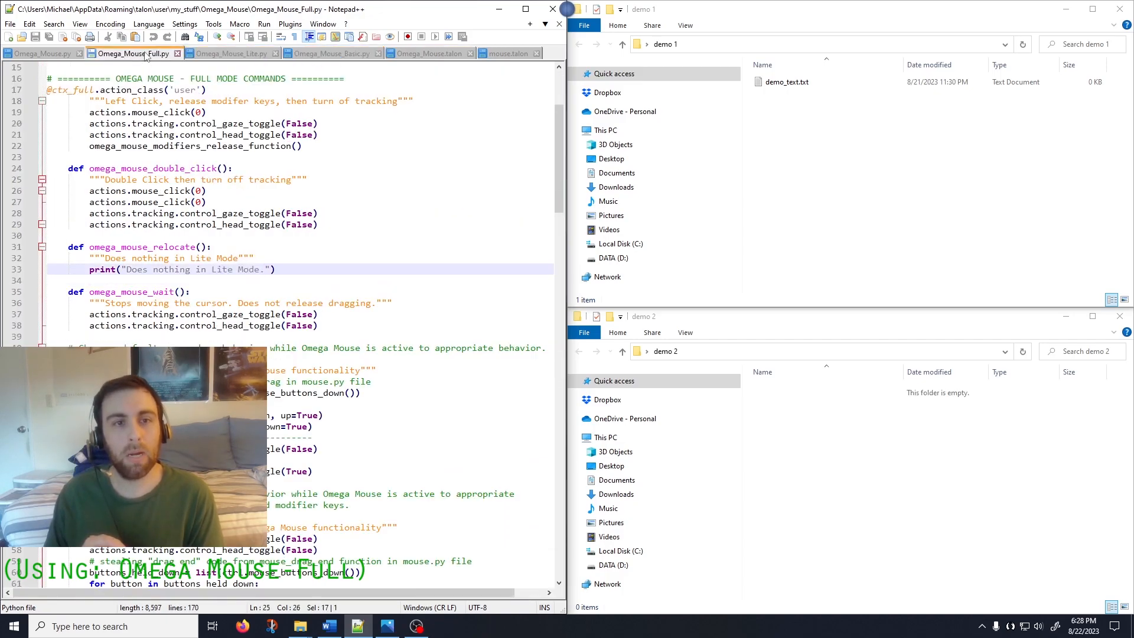
left_click(46, 56)
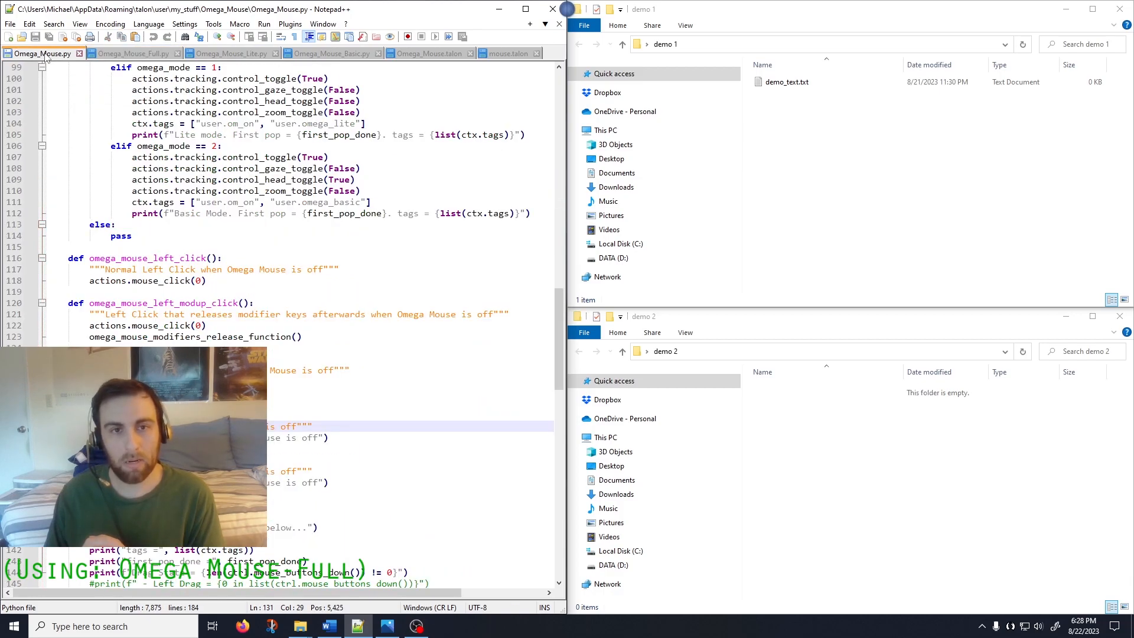
left_click(109, 54)
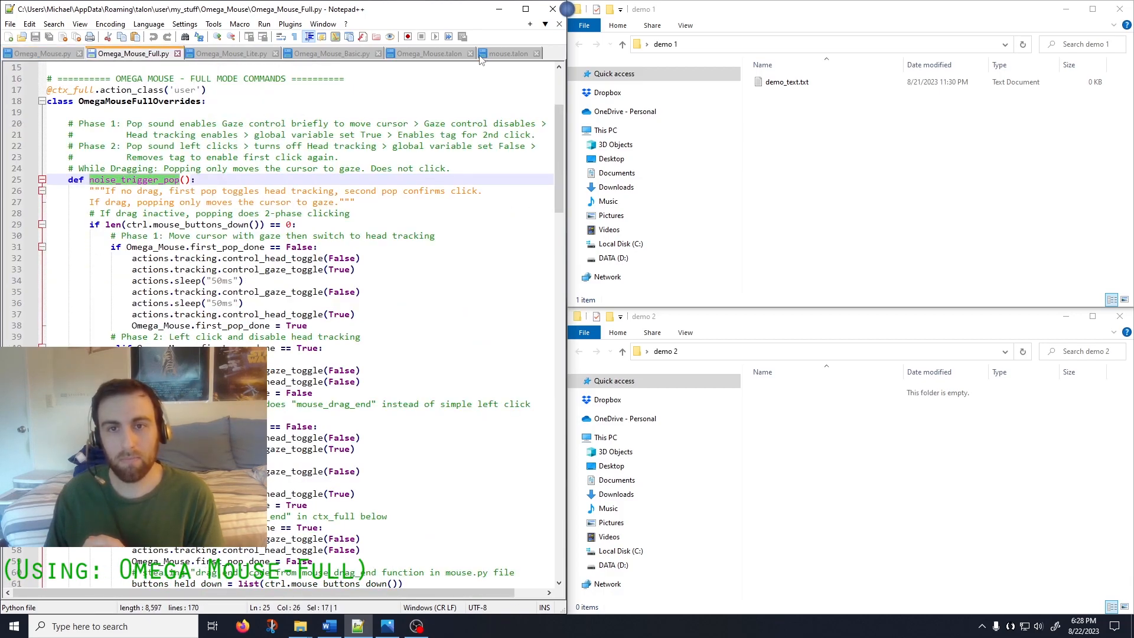
left_click(452, 54)
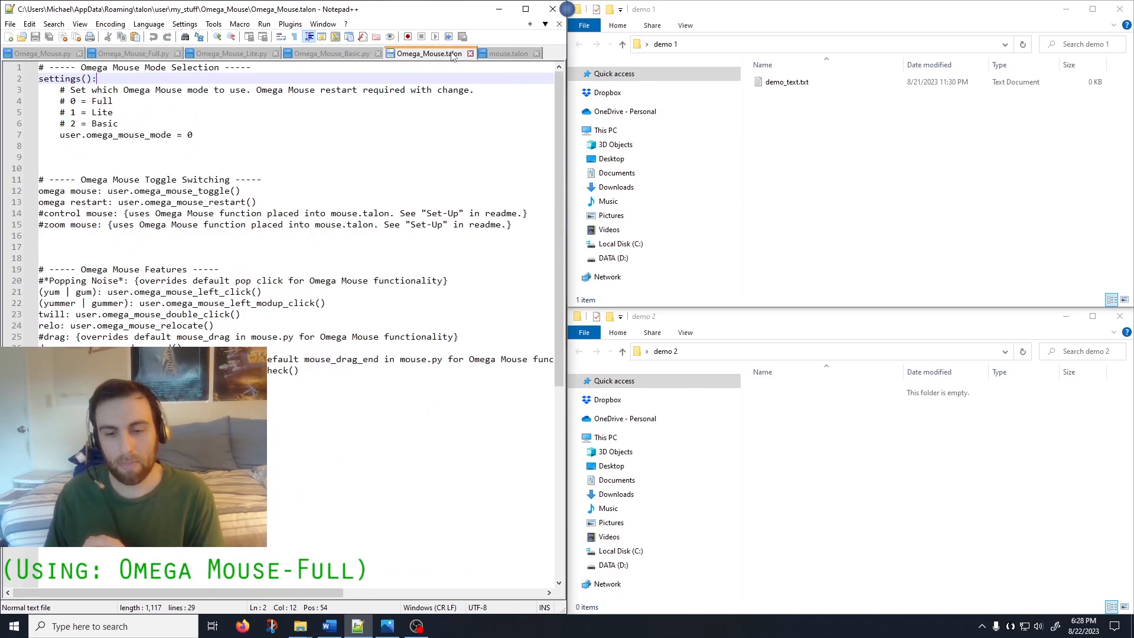
Switch to Photos and view the OM_Demo_Dots.jpg image full screen for the cursor accuracy test, and leave full screen.
left_click(387, 626)
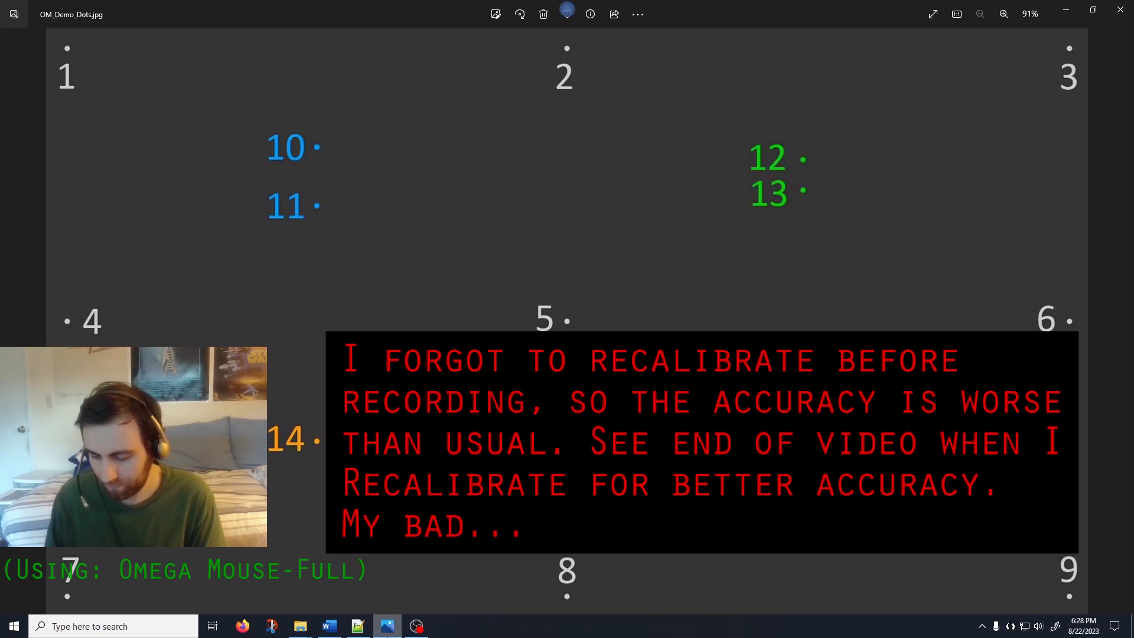
key("F11")
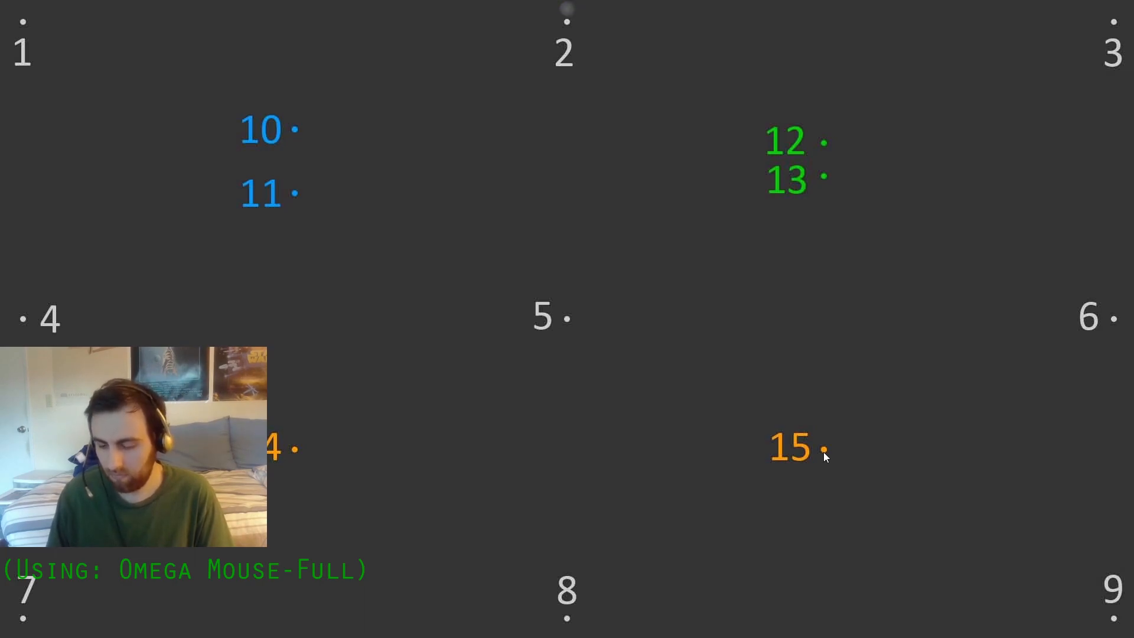
key("Escape")
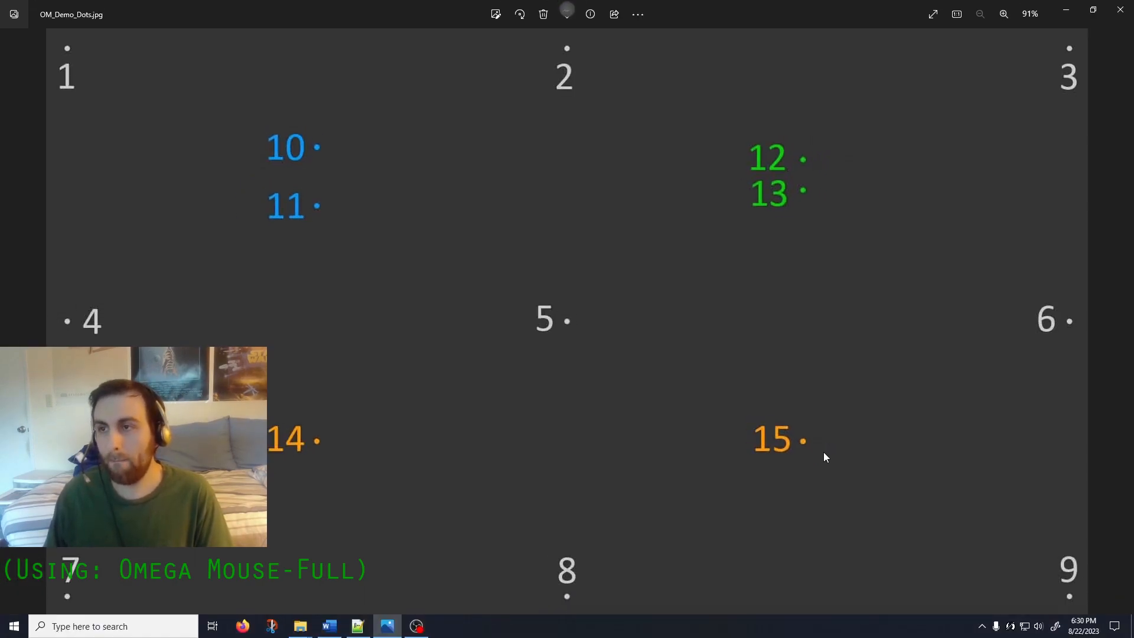
Minimize the dots image and move demo_text.txt from the demo 1 folder to the demo 2 folder.
left_click(1067, 13)
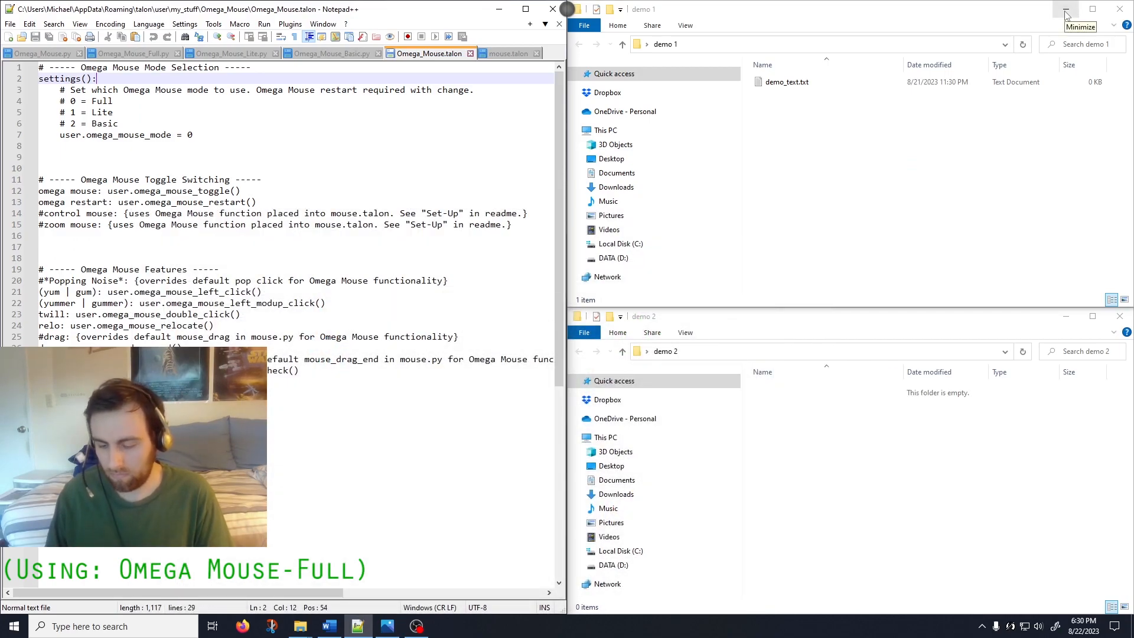
left_click(796, 149)
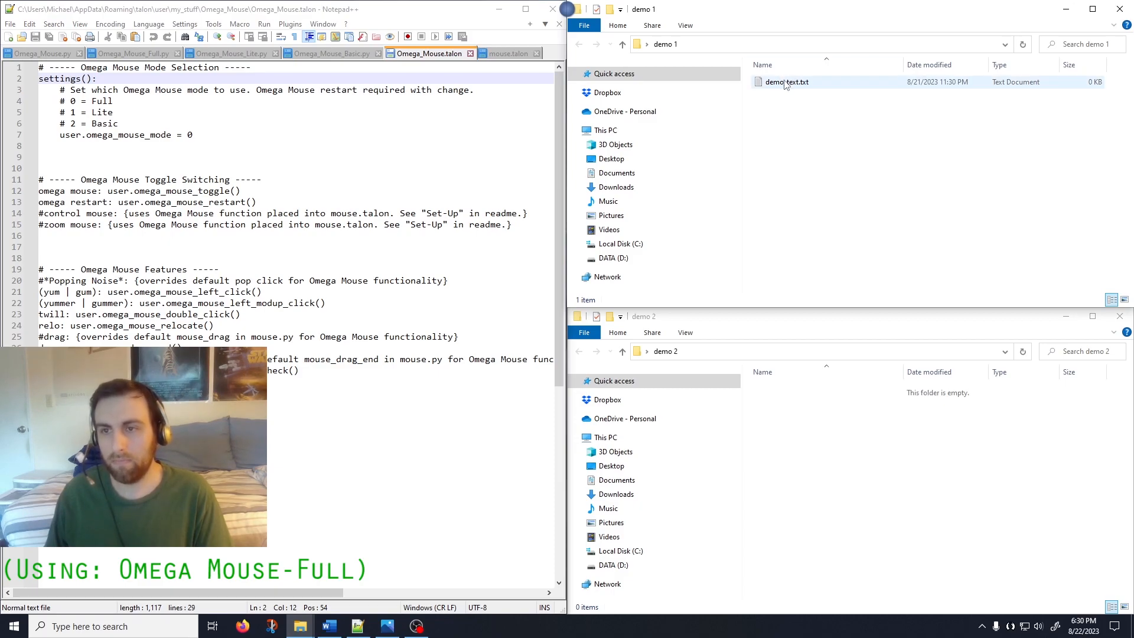
left_click_drag(785, 87, 831, 474)
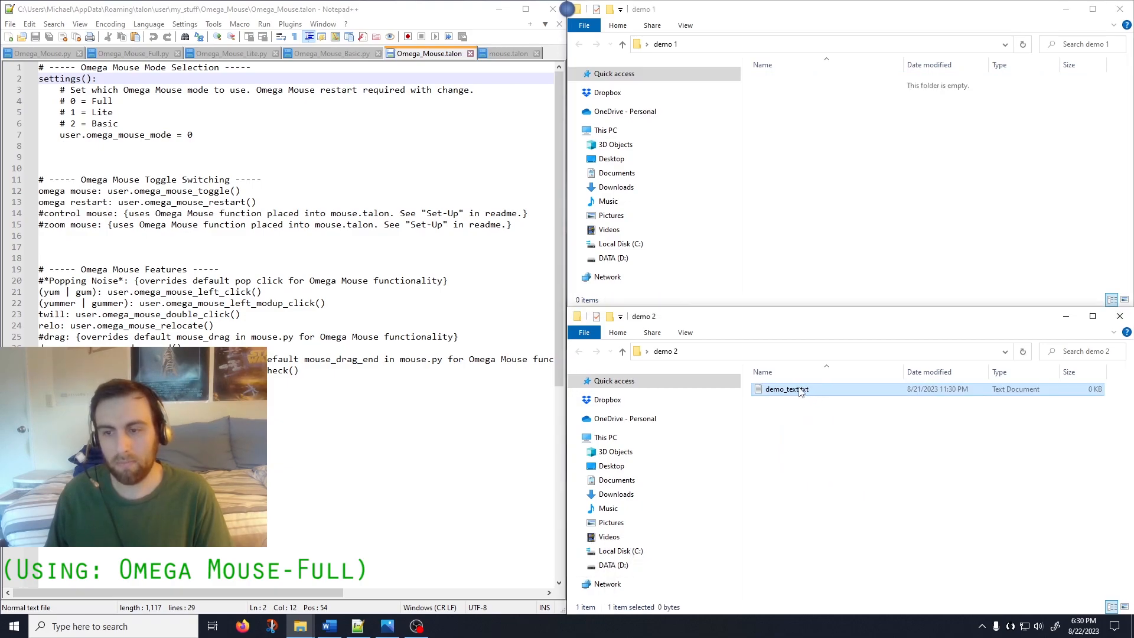
Leave the name of demo_text.txt unedited and move the file from demo 2 back to demo 1.
left_click(801, 391)
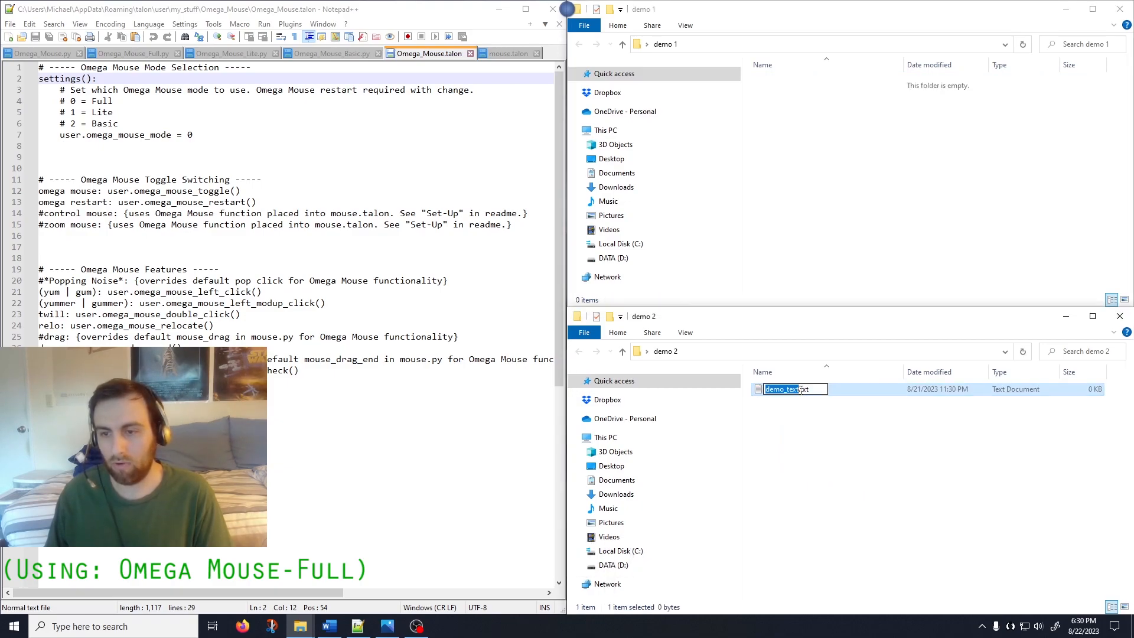
left_click_drag(801, 390, 801, 390)
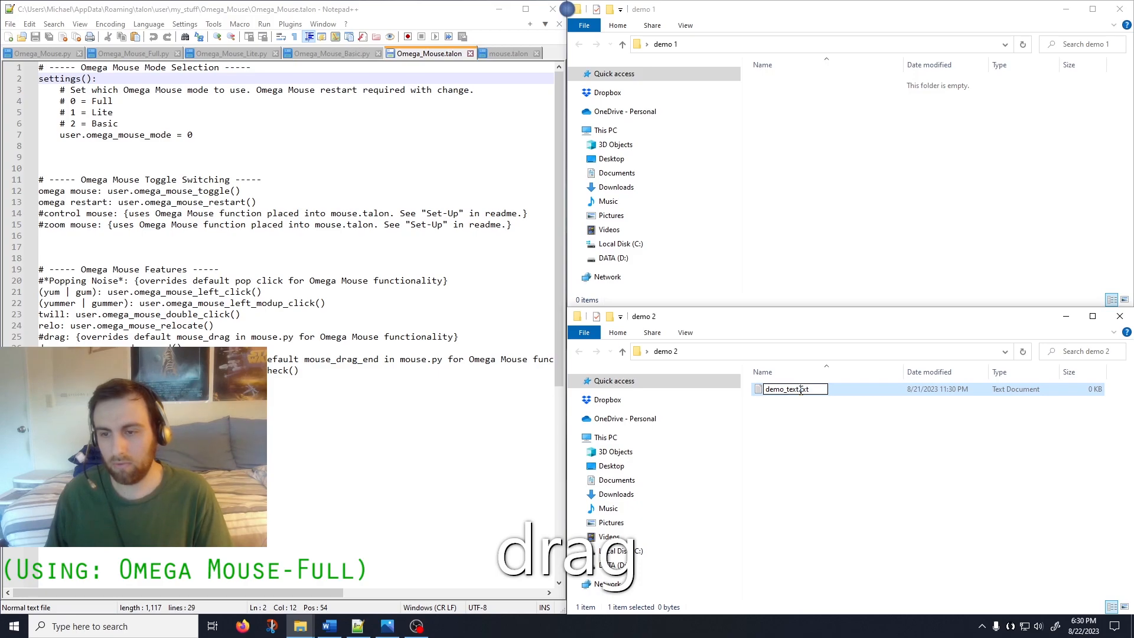
left_click(870, 432)
left_click(834, 392)
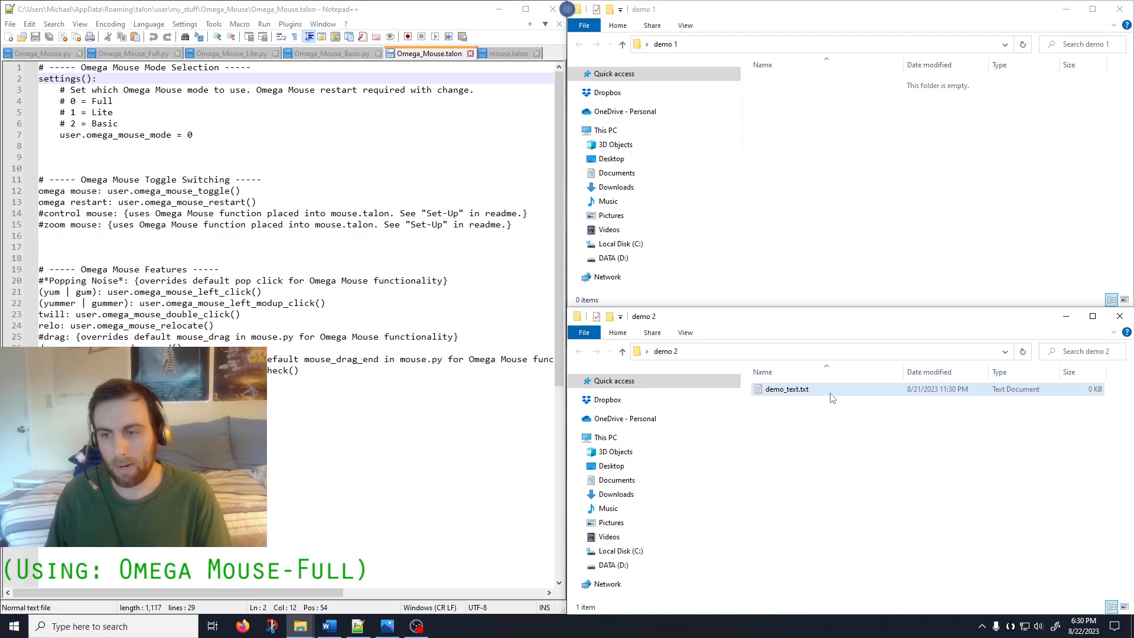
left_click_drag(832, 397, 802, 110)
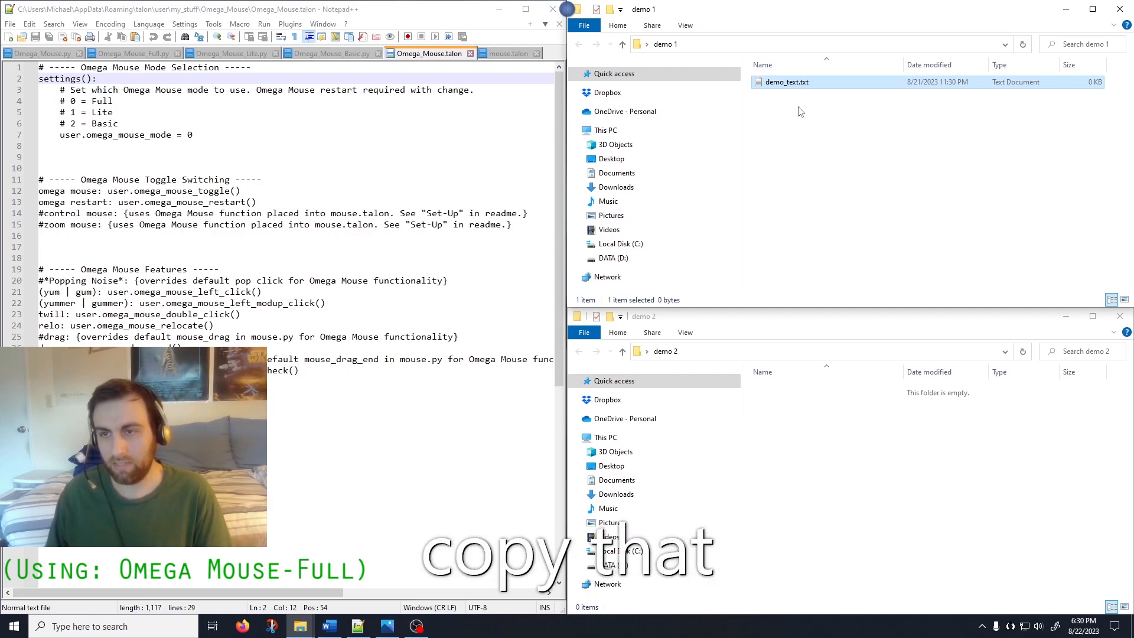
Copy demo_text.txt and paste two duplicates of it into the demo 1 folder.
key("ctrl+v")
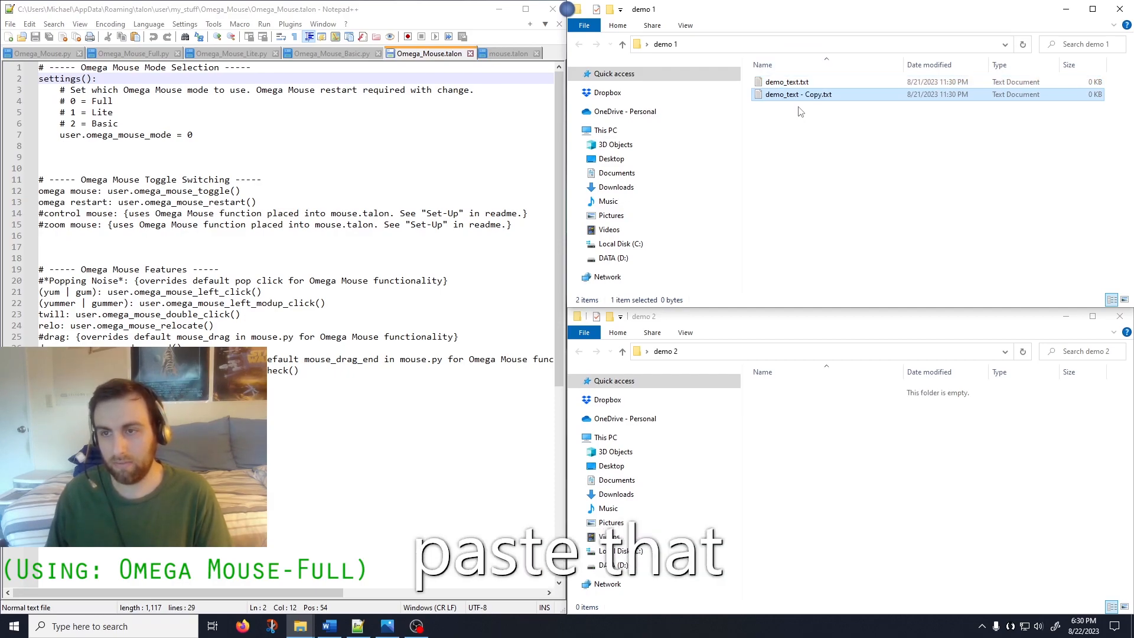
key("ctrl+v")
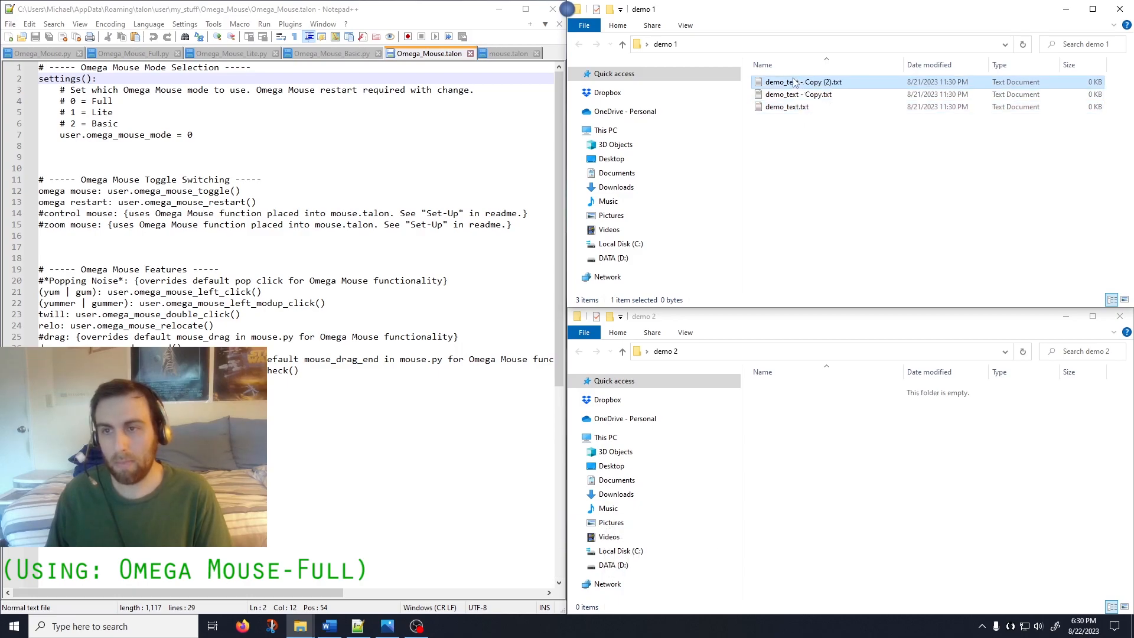
key("F2")
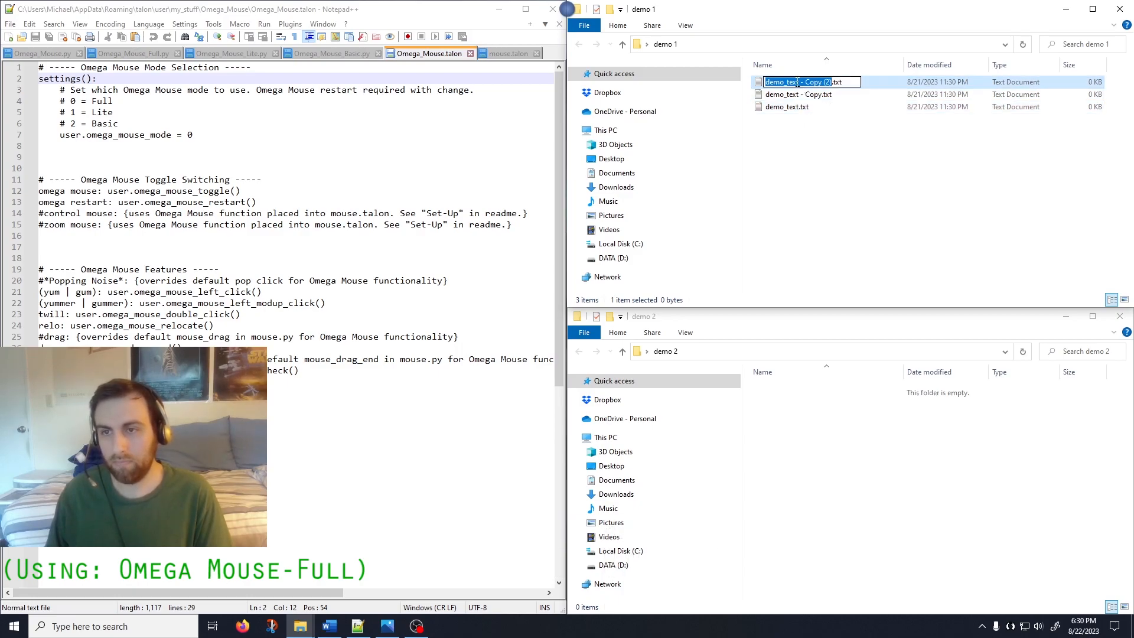
left_click(951, 198)
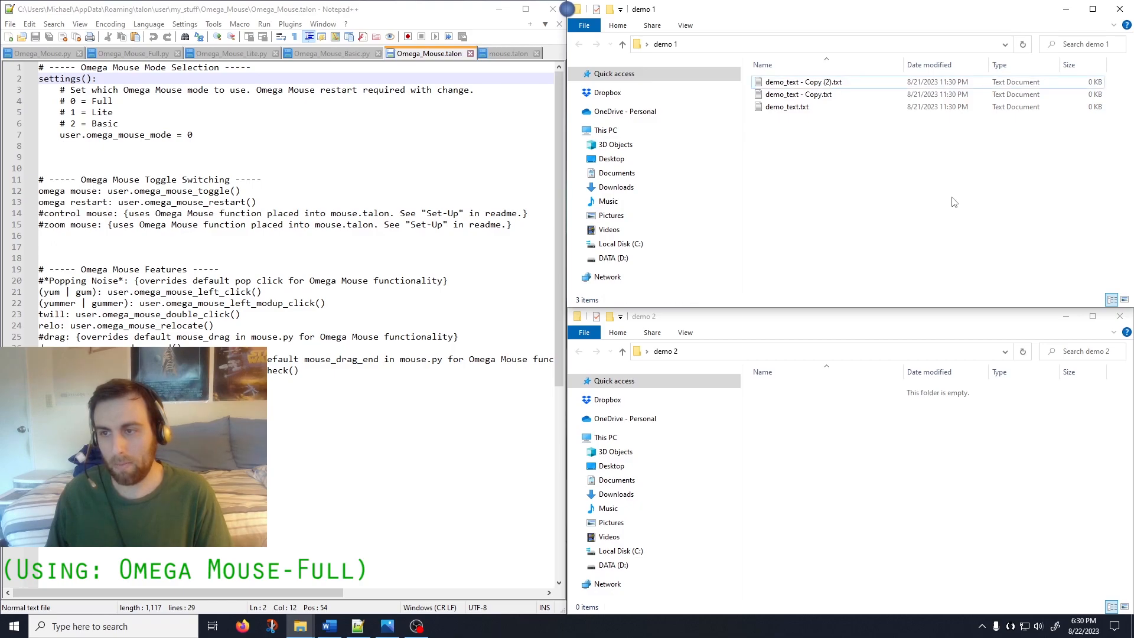
Copy all three text files from demo 1 into demo 2, and delete the copies in demo 2.
left_click(814, 84)
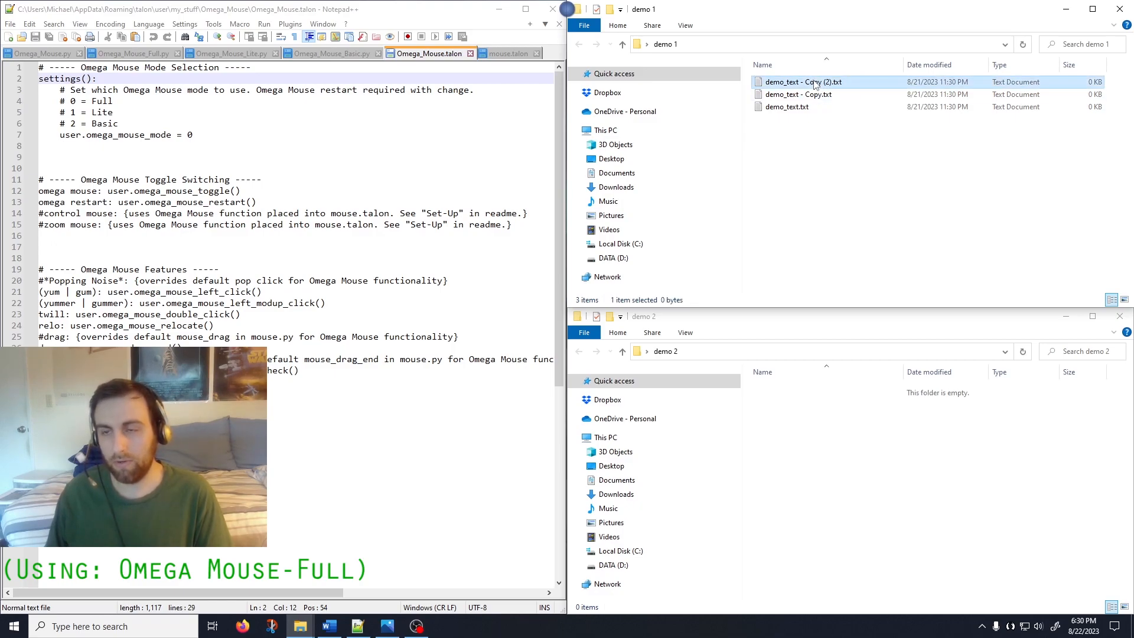
left_click(814, 108, "shift")
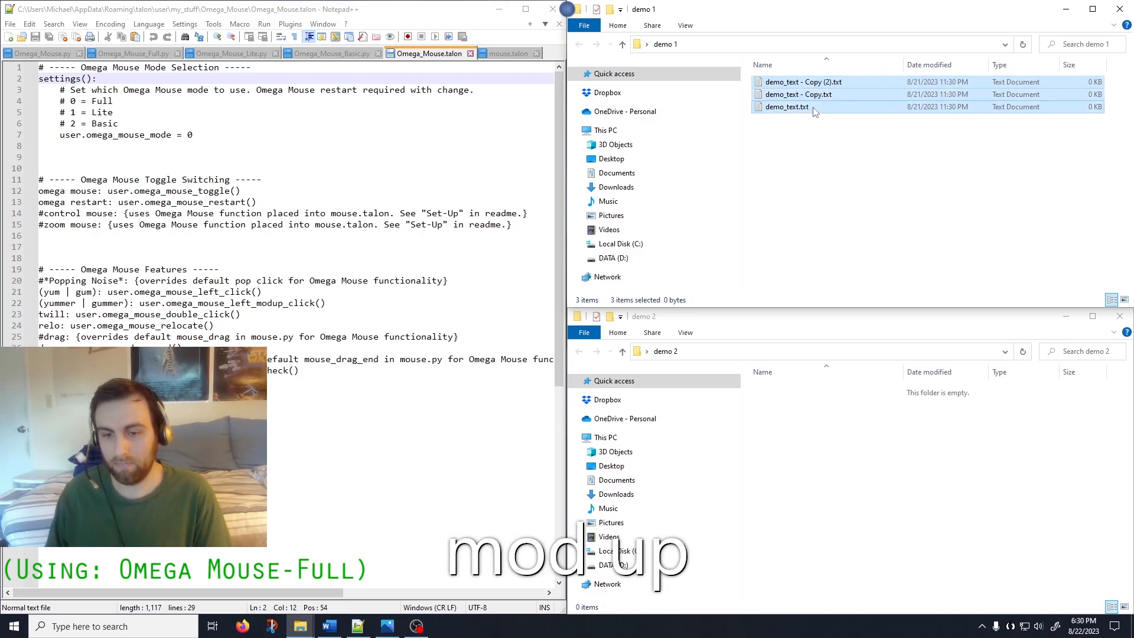
left_click_drag(814, 109, 823, 463)
left_click_drag(825, 465, 826, 465)
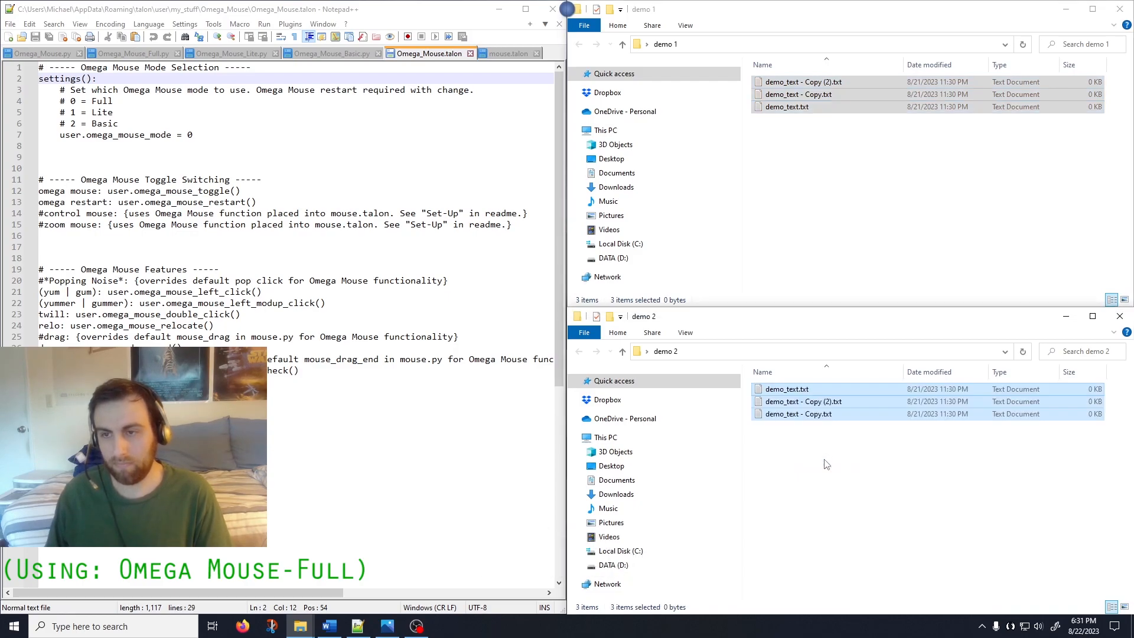
key("Delete")
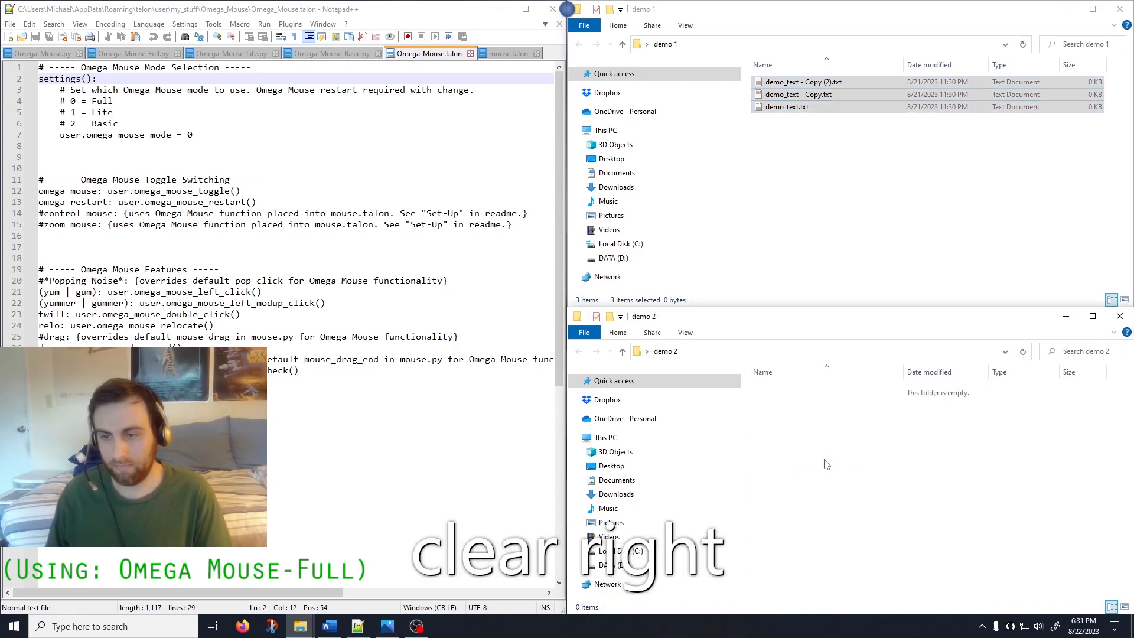
Select demo_text.txt and demo_text - Copy.txt together in the demo 1 folder and delete them.
left_click(846, 171)
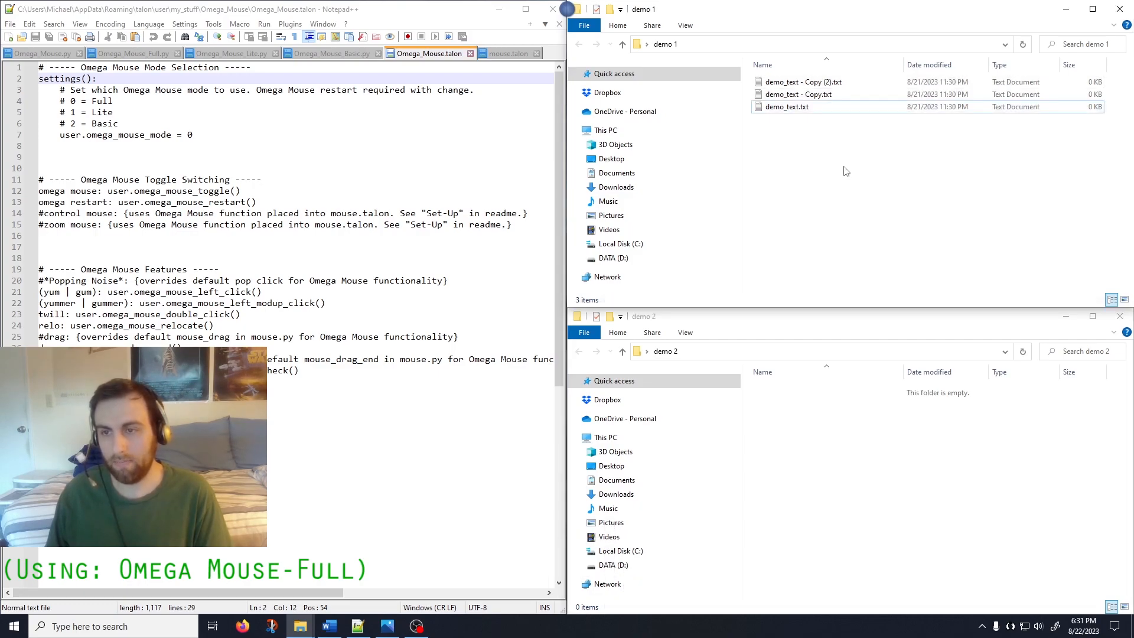
left_click_drag(844, 167, 807, 125)
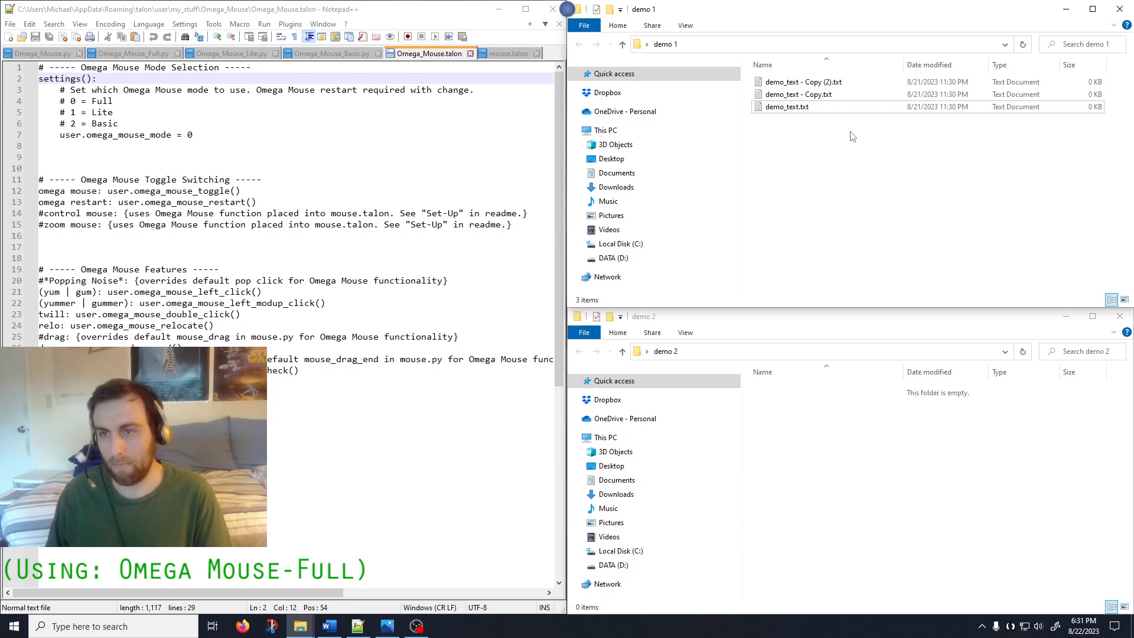
left_click_drag(853, 133, 809, 95)
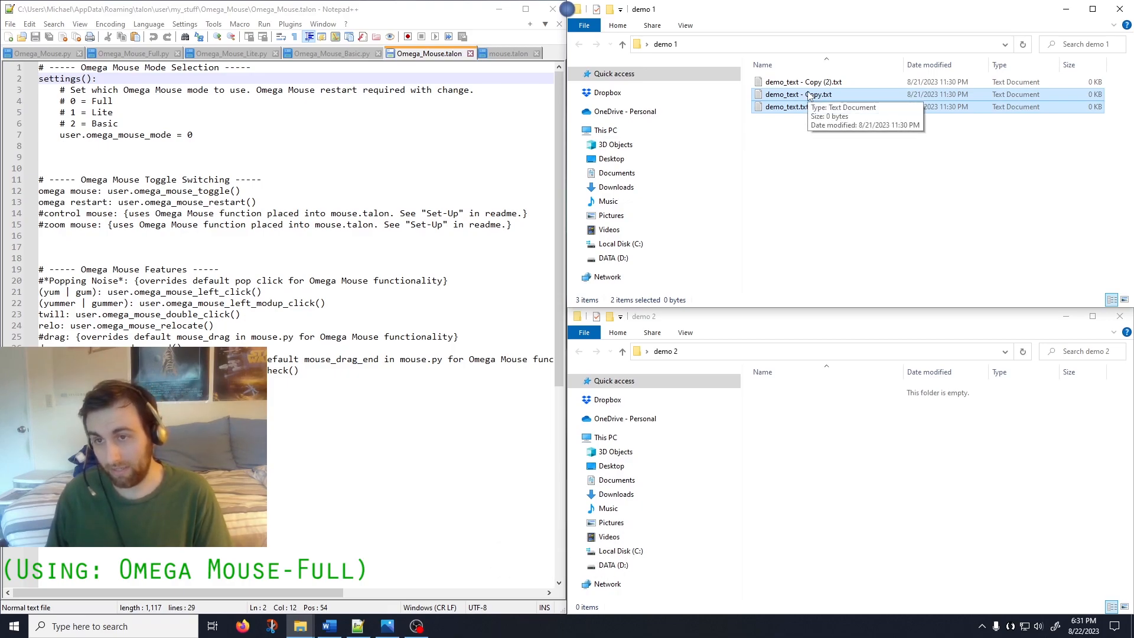
key("Delete")
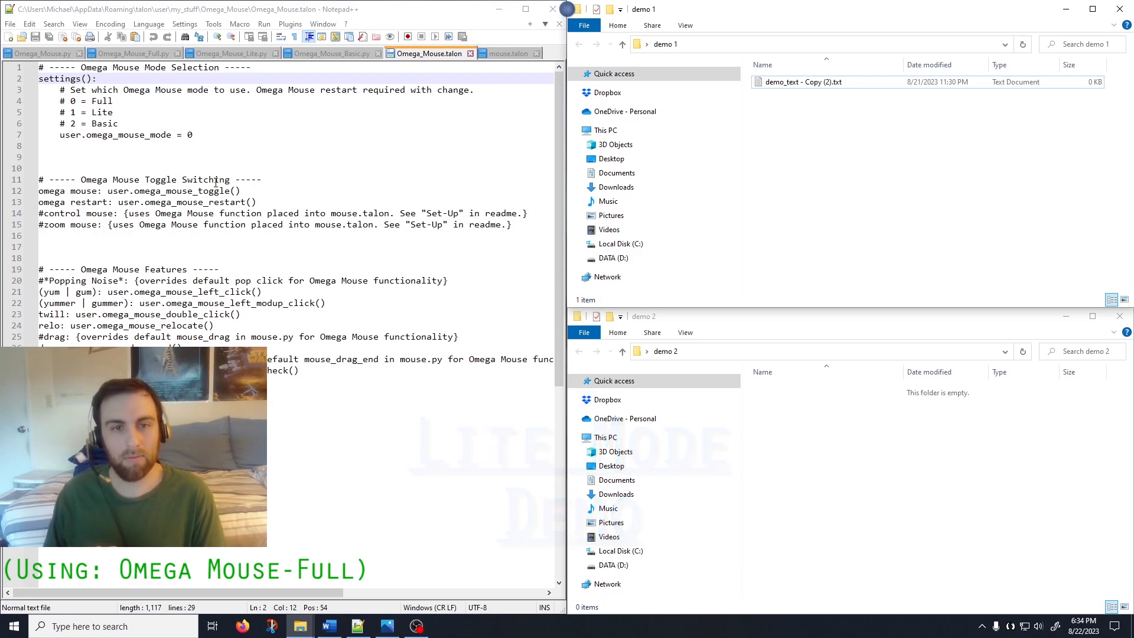
Set user.omega_mouse_mode to 1 for Lite mode in Omega_Mouse.talon and save the file.
left_click(195, 134)
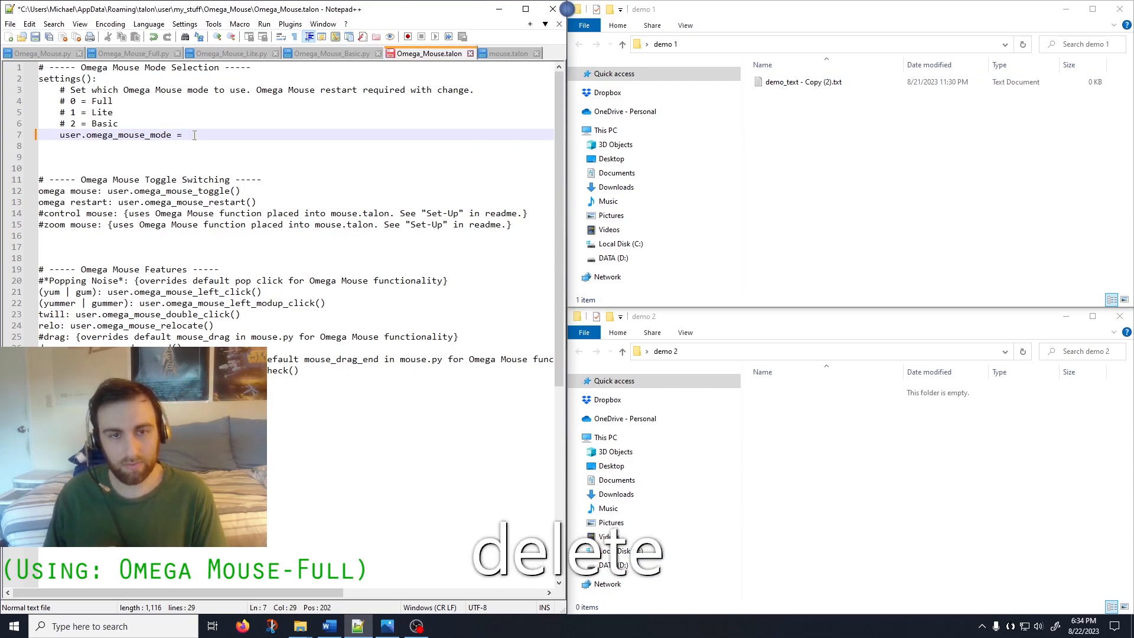
type("1")
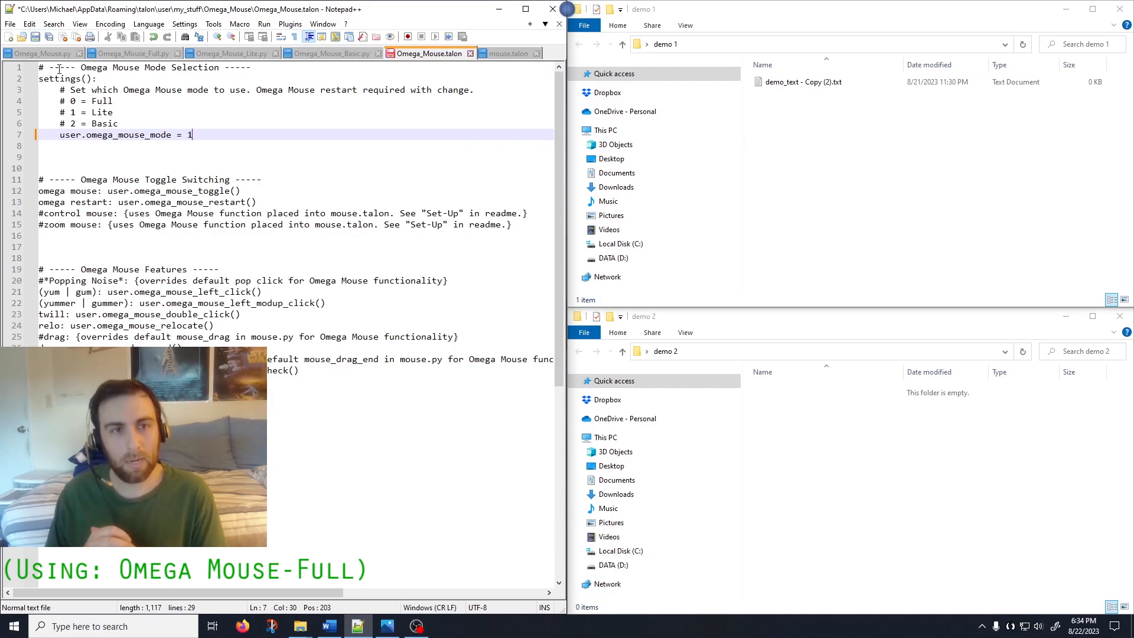
left_click(36, 37)
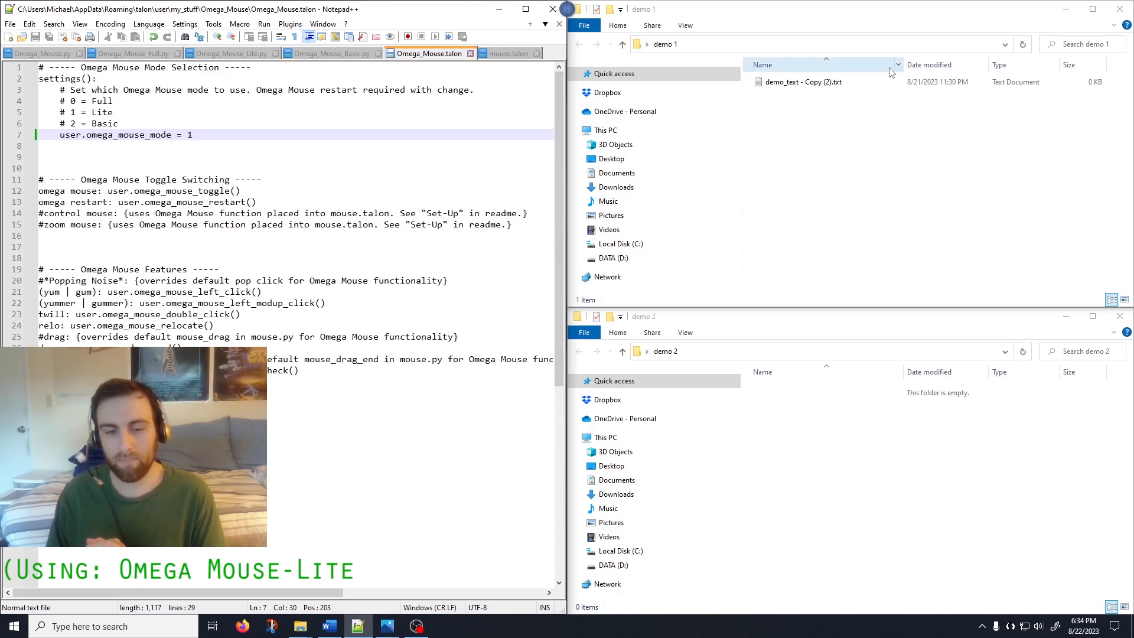
Switch to Photos and view OM_Demo_Dots.jpg full screen for the Lite mode accuracy test, and leave full screen.
left_click(394, 628)
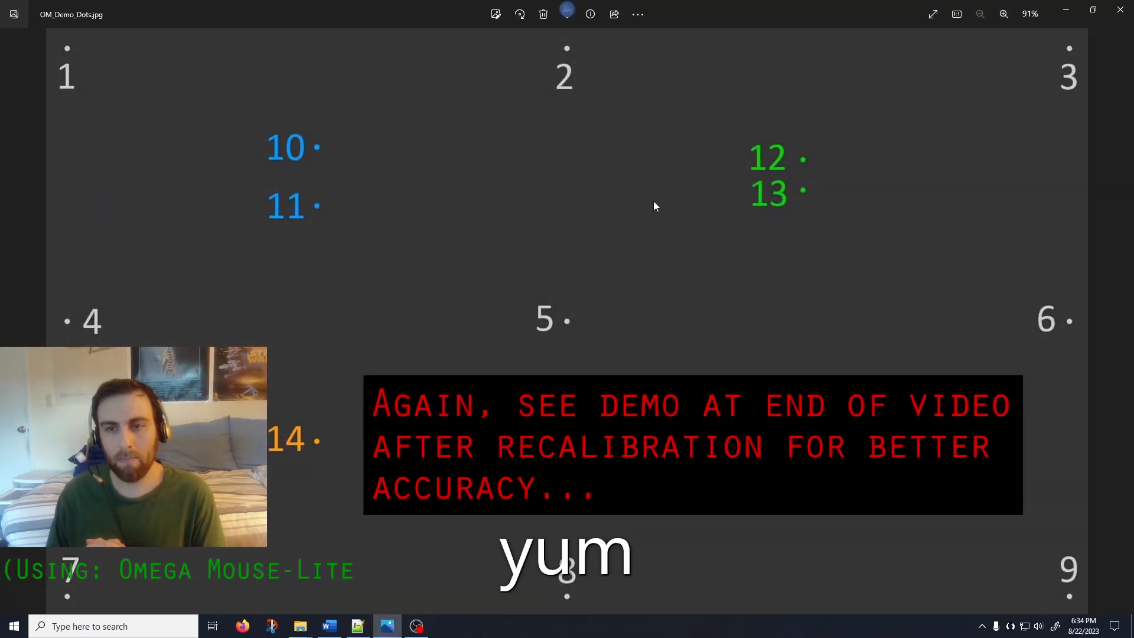
key("F11")
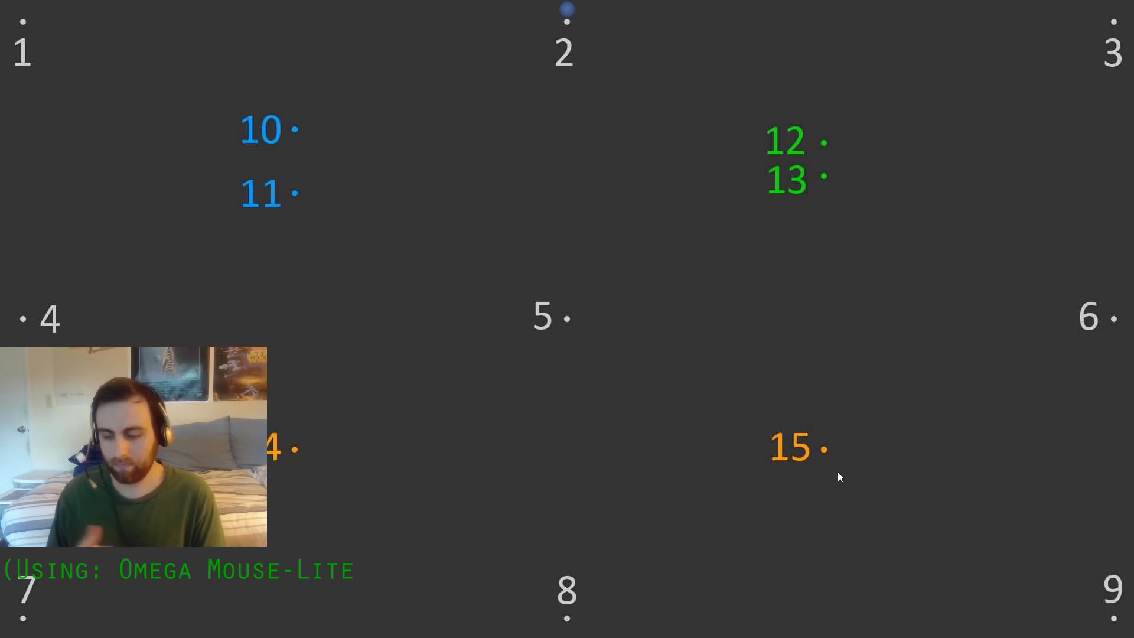
key("Escape")
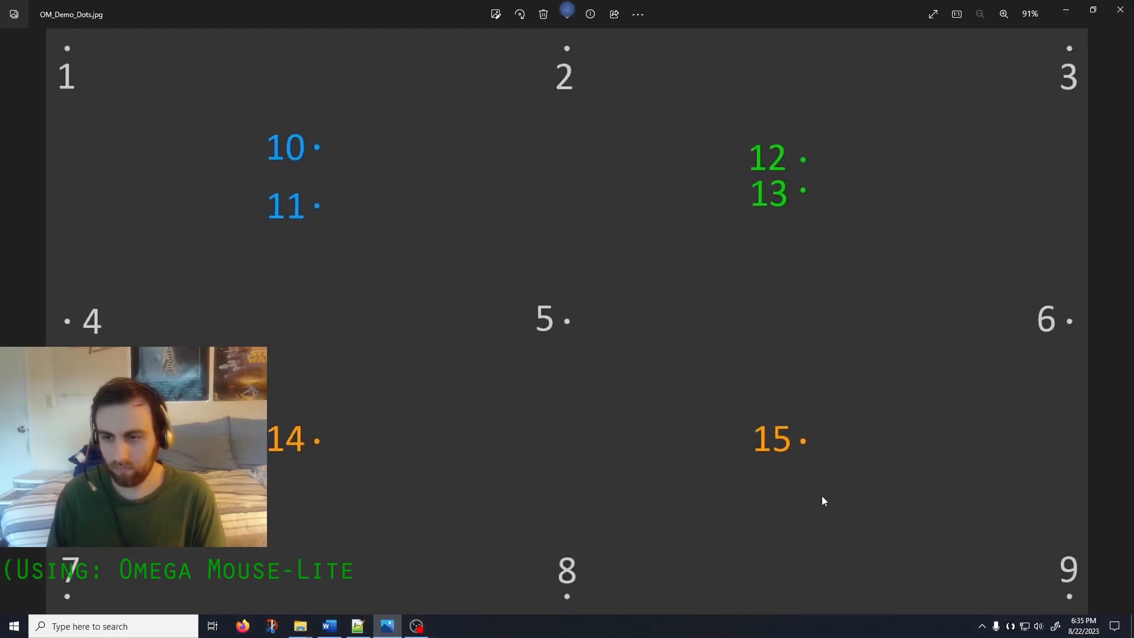
Minimize Photos and move demo_text - Copy (2).txt from the demo 1 folder to demo 2.
left_click(1066, 13)
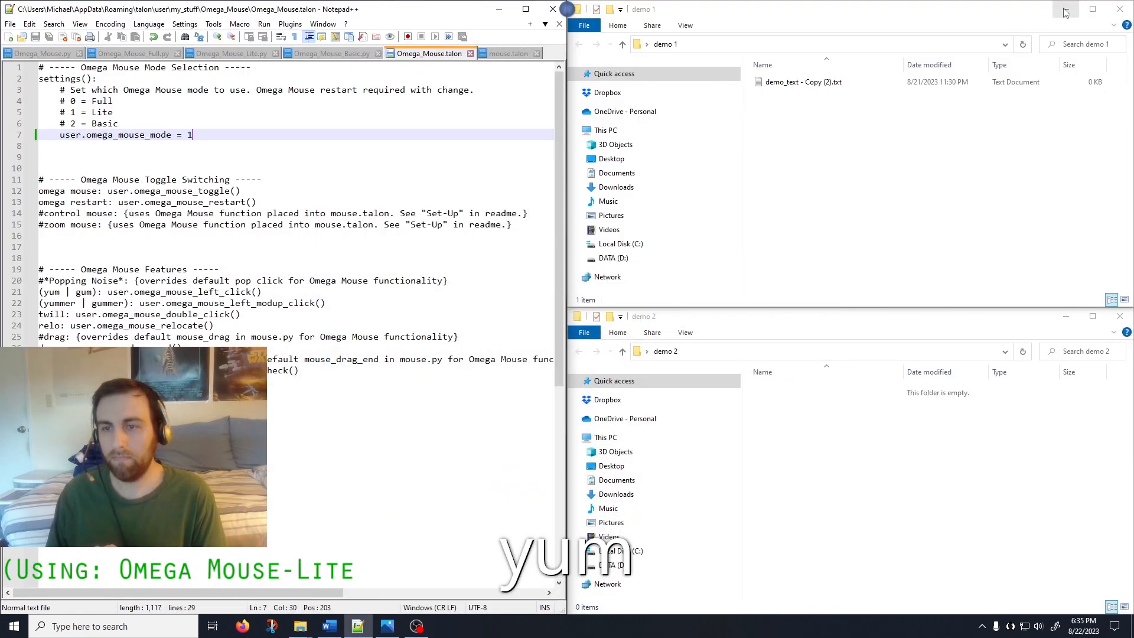
left_click(814, 84)
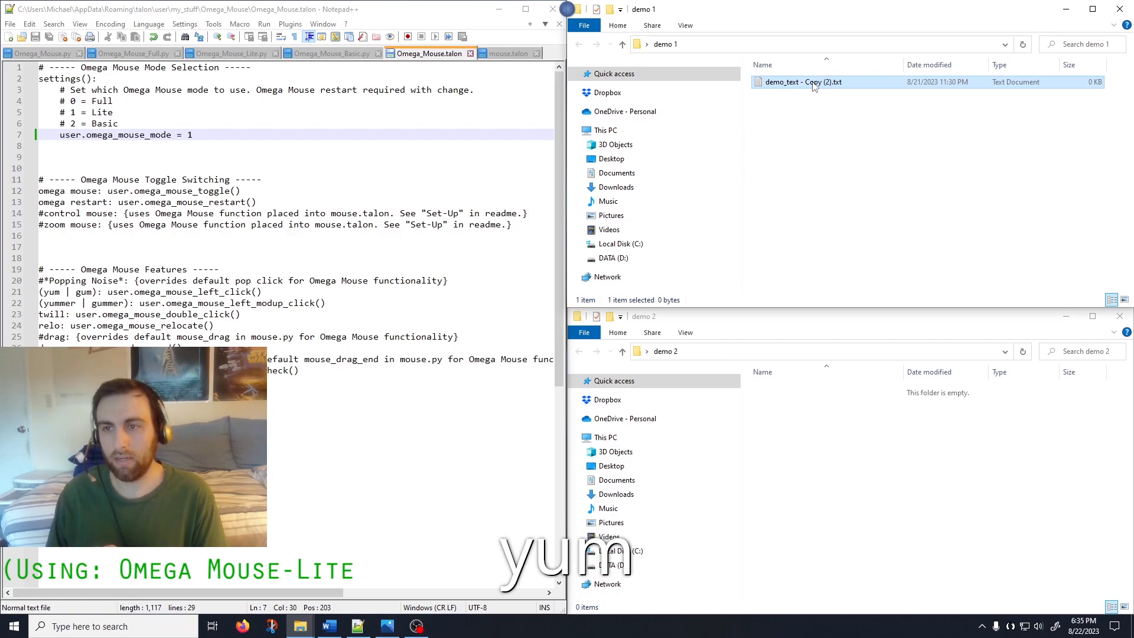
left_click_drag(814, 84, 876, 439)
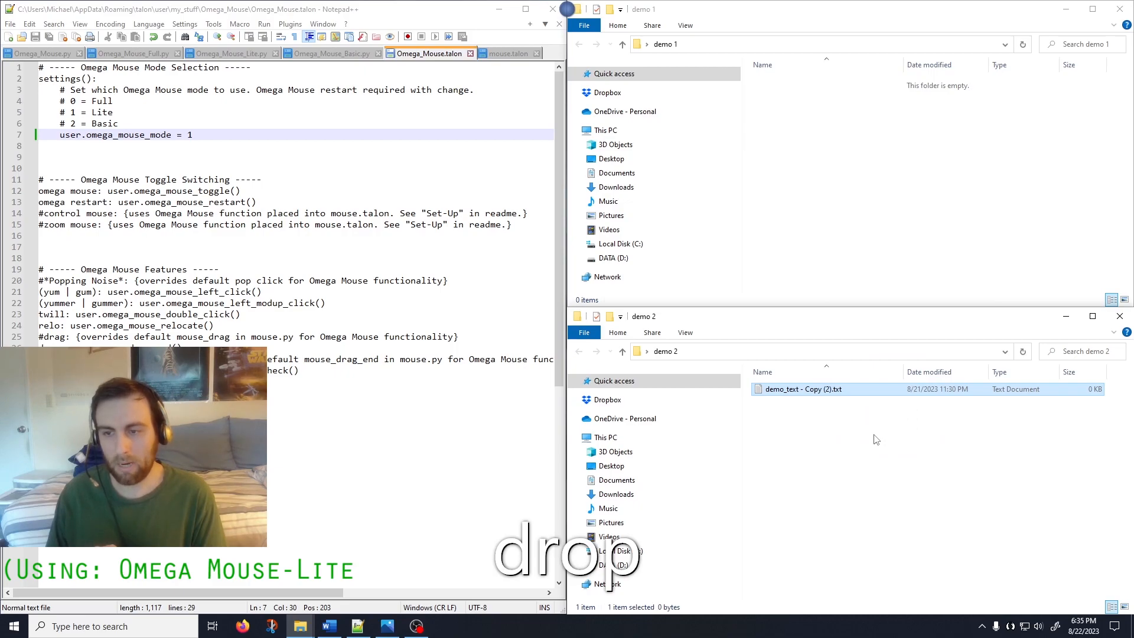
Leave the name of demo_text - Copy (2).txt unedited and move the file back to the demo 1 folder.
left_click(849, 391)
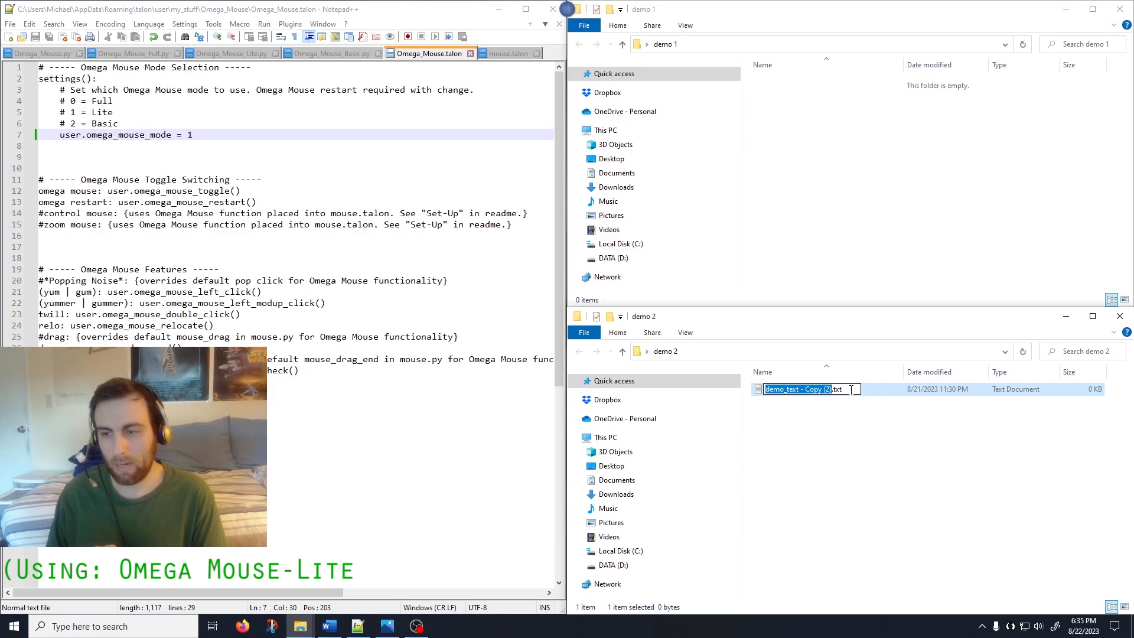
left_click(894, 410)
left_click(876, 390)
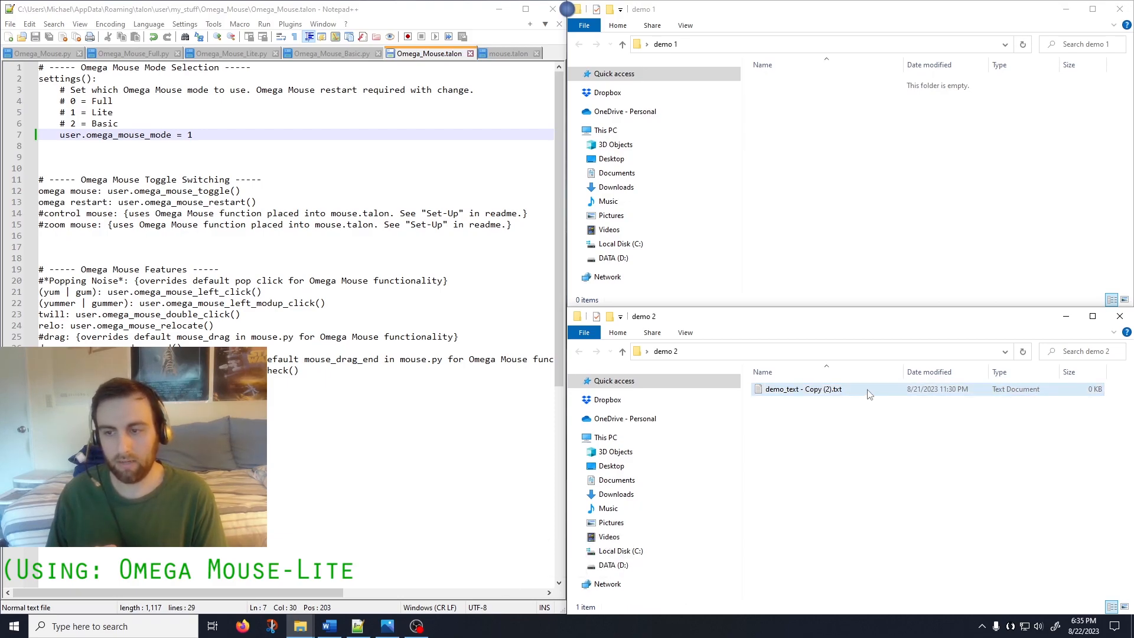
left_click_drag(876, 390, 895, 403)
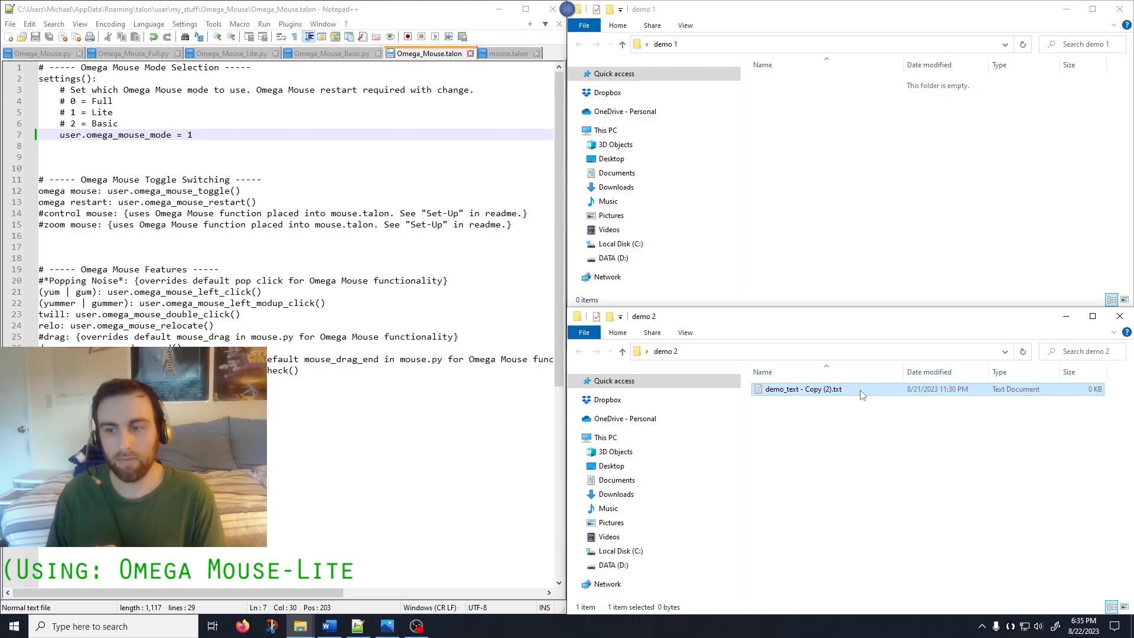
left_click_drag(862, 395, 817, 126)
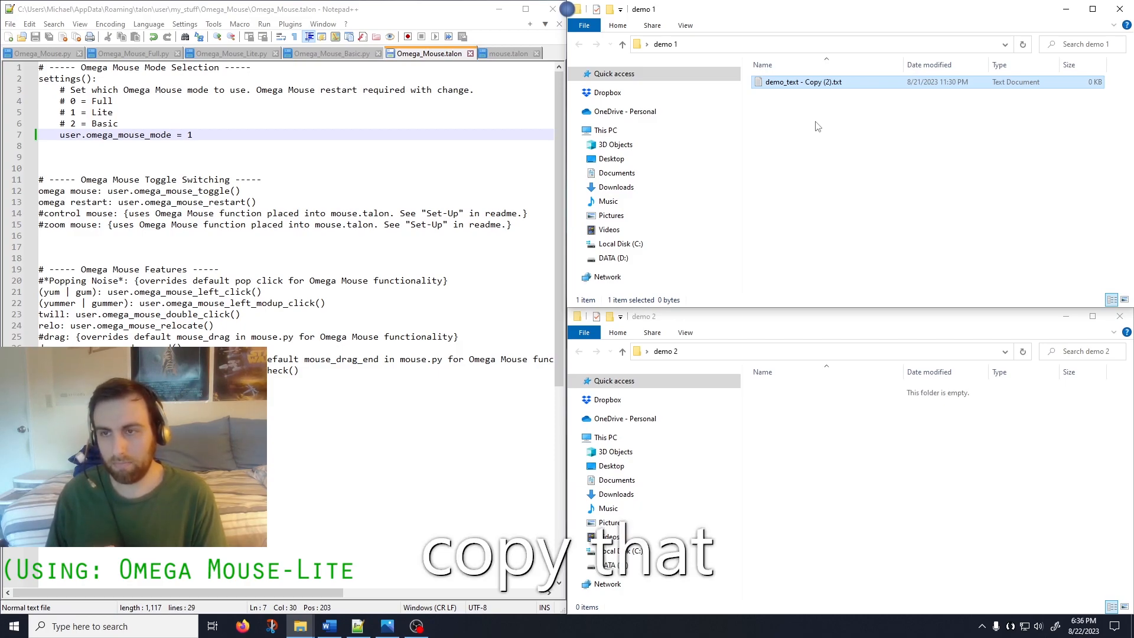
Paste two duplicates of the copied demo_text - Copy (2).txt into demo 1 and select all three files.
key("ctrl+v")
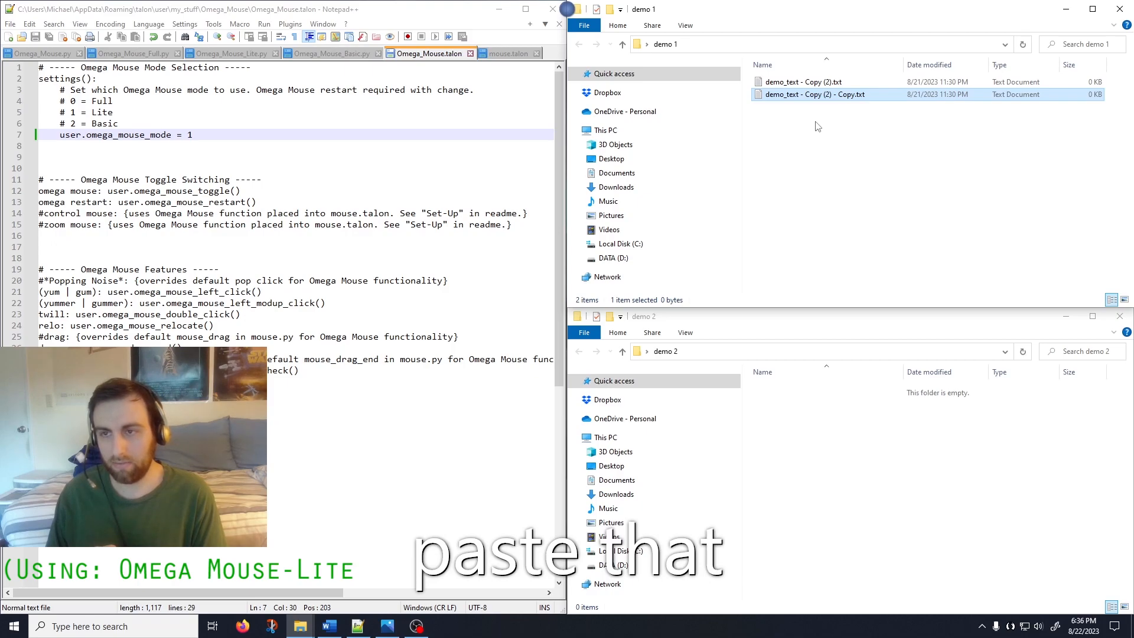
key("ctrl+v")
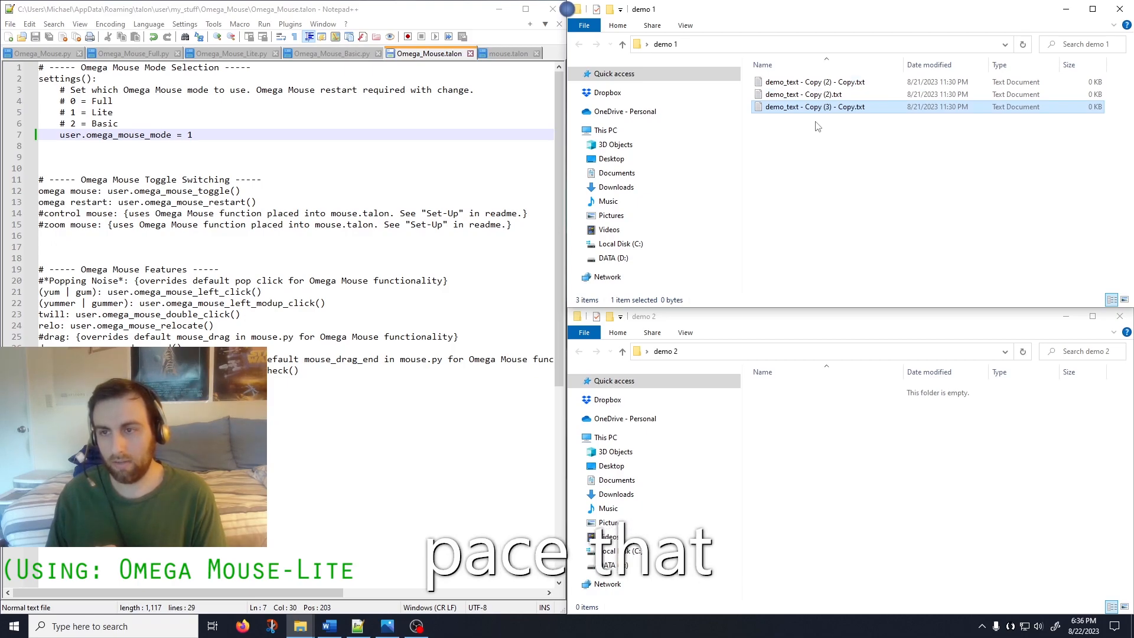
left_click(818, 123)
left_click_drag(818, 123, 847, 83)
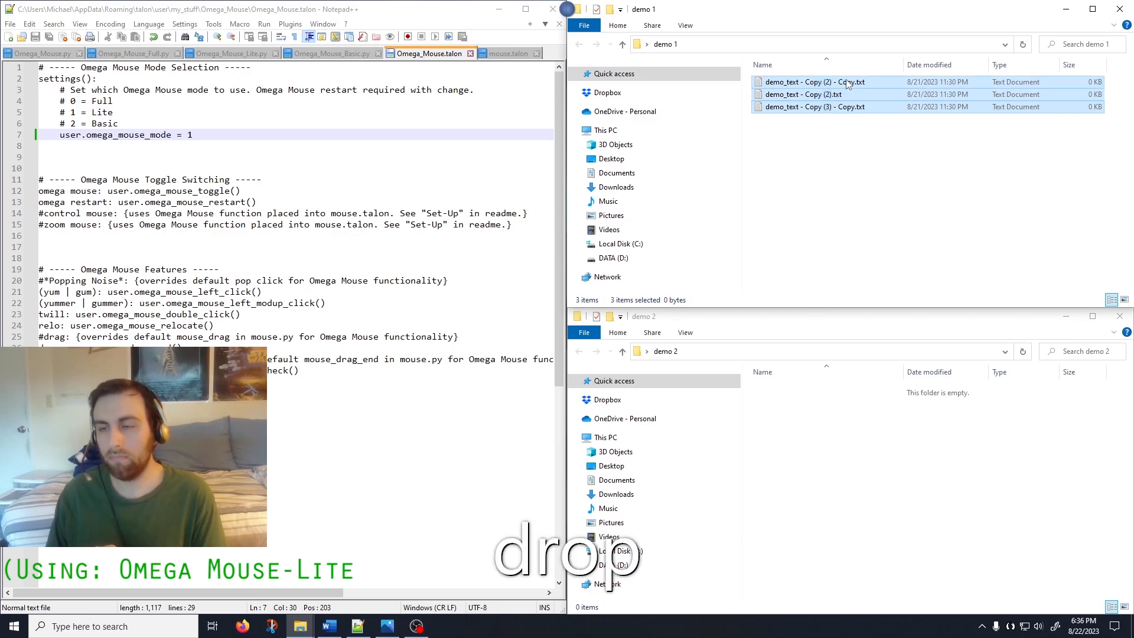
Copy the three selected text files from demo 1 into demo 2, and delete the copies from demo 2.
left_click_drag(849, 83, 894, 469)
key("ctrl")
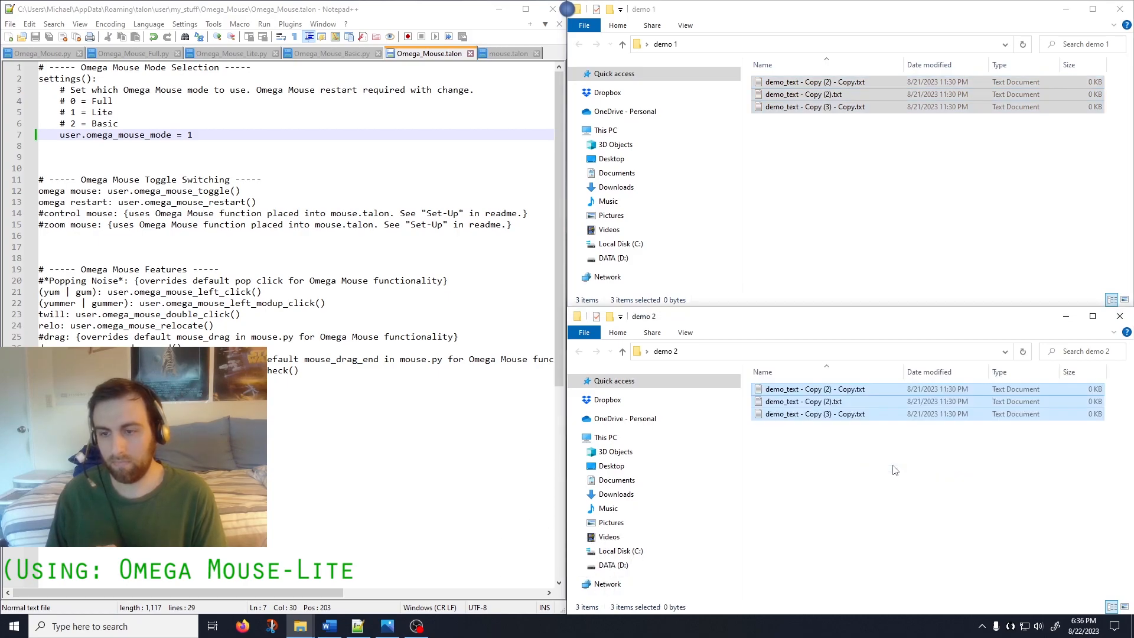
key("Delete")
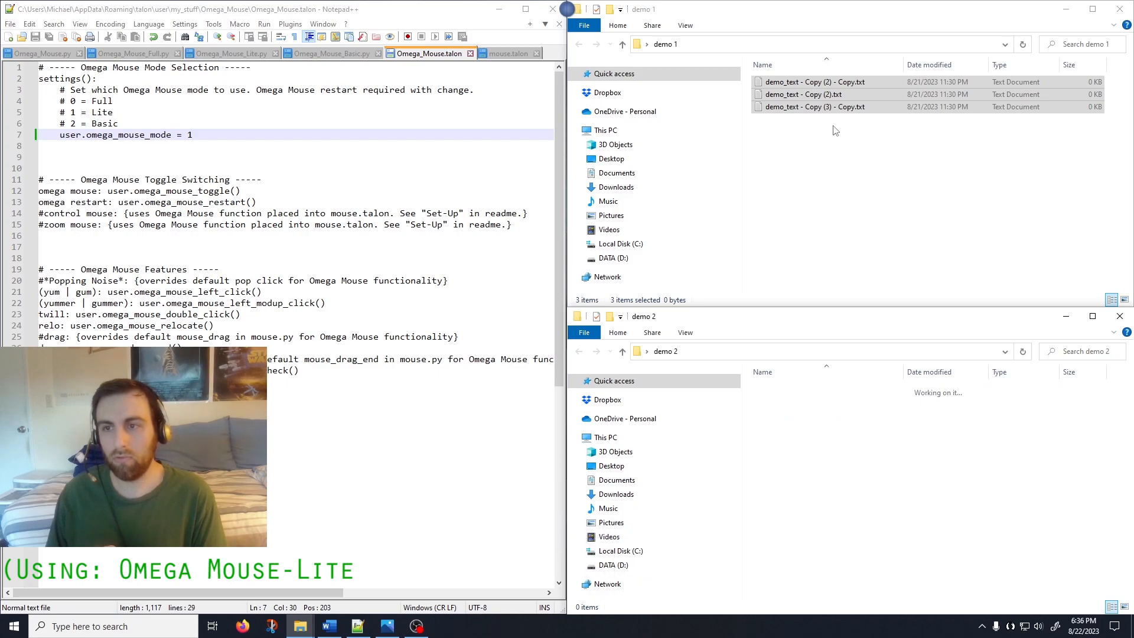
Delete demo_text - Copy (2).txt and demo_text - Copy (3) - Copy.txt from the demo 1 folder.
left_click_drag(834, 126, 867, 90)
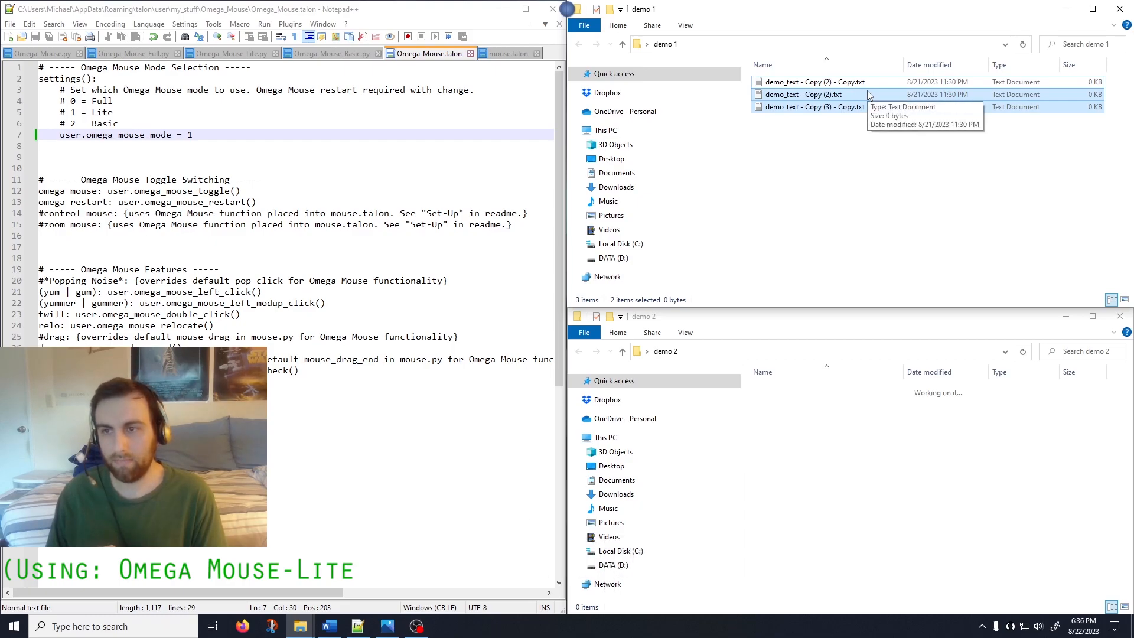
key("Delete")
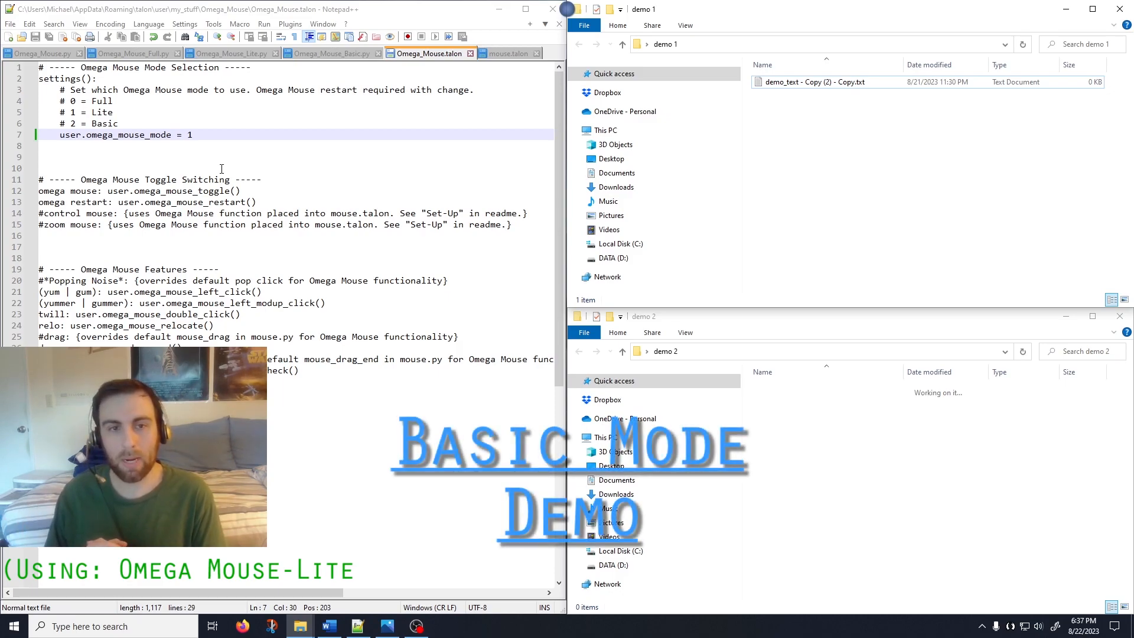
Set user.omega_mouse_mode to 2 for Basic mode in Omega_Mouse.talon and save the file.
left_click(196, 131)
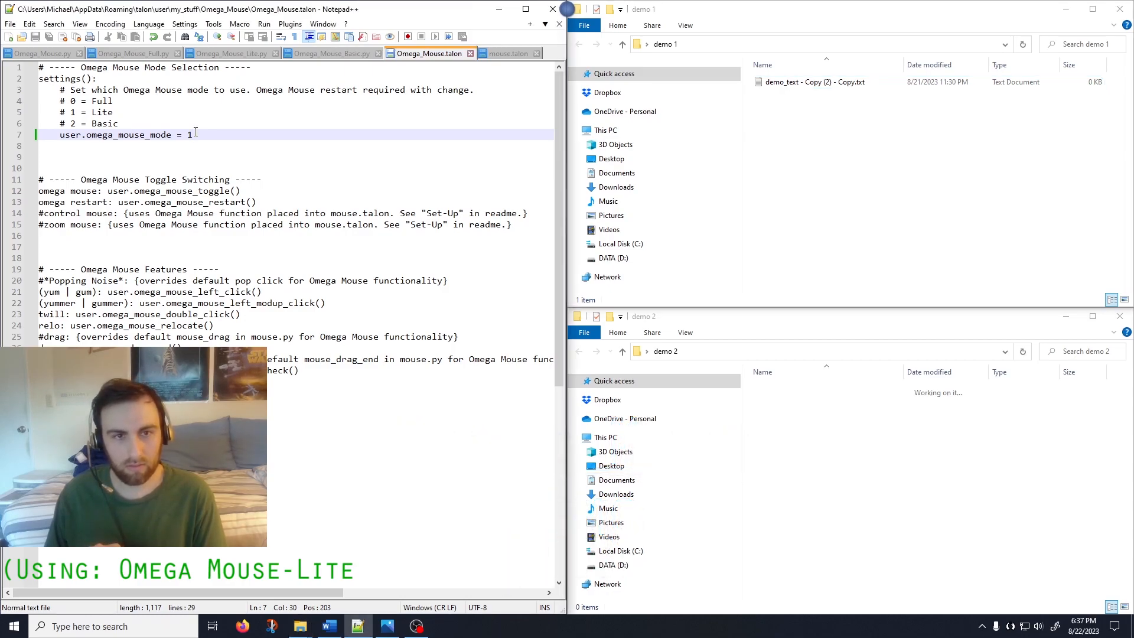
key("BackSpace")
type("2")
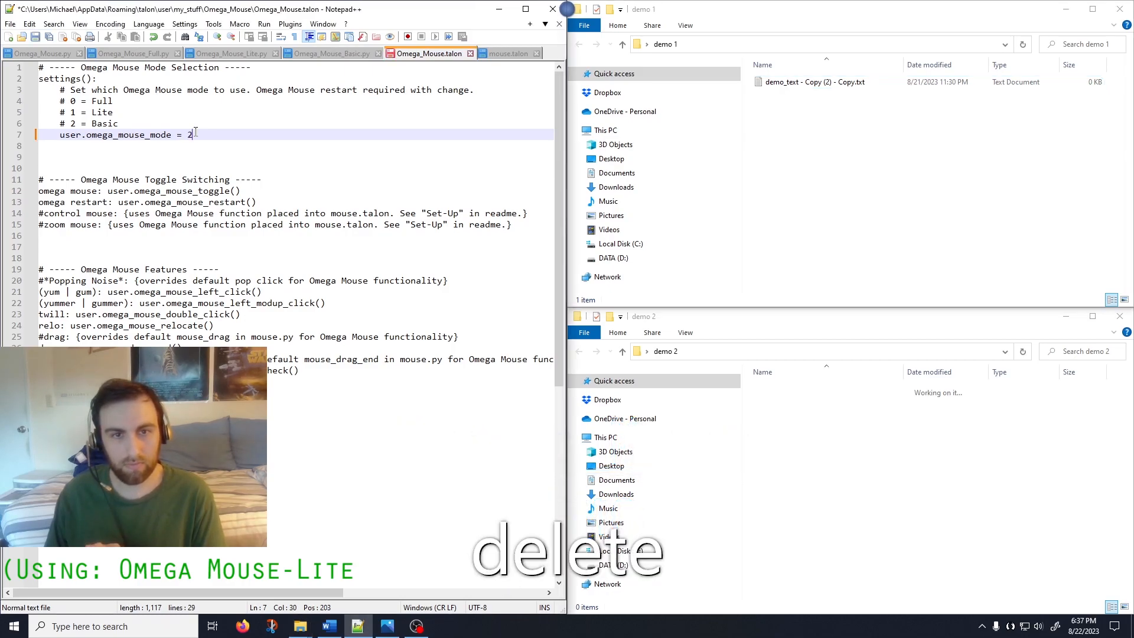
left_click(36, 37)
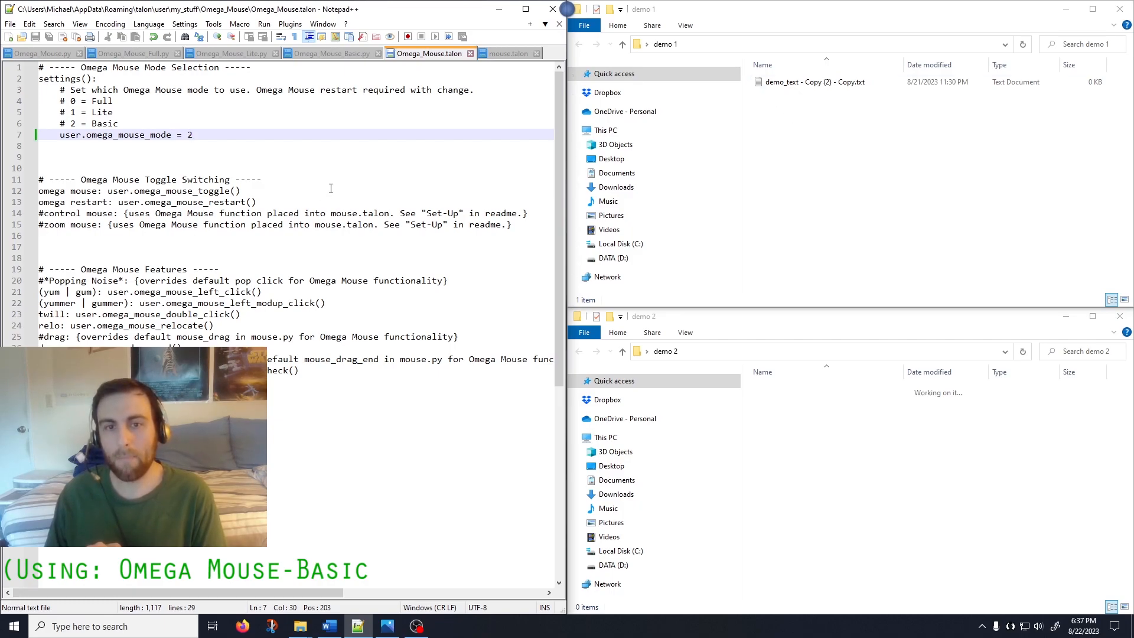
Switch to Photos to view OM_Demo_Dots.jpg full screen for the Basic mode accuracy test, and minimize Photos.
left_click(388, 628)
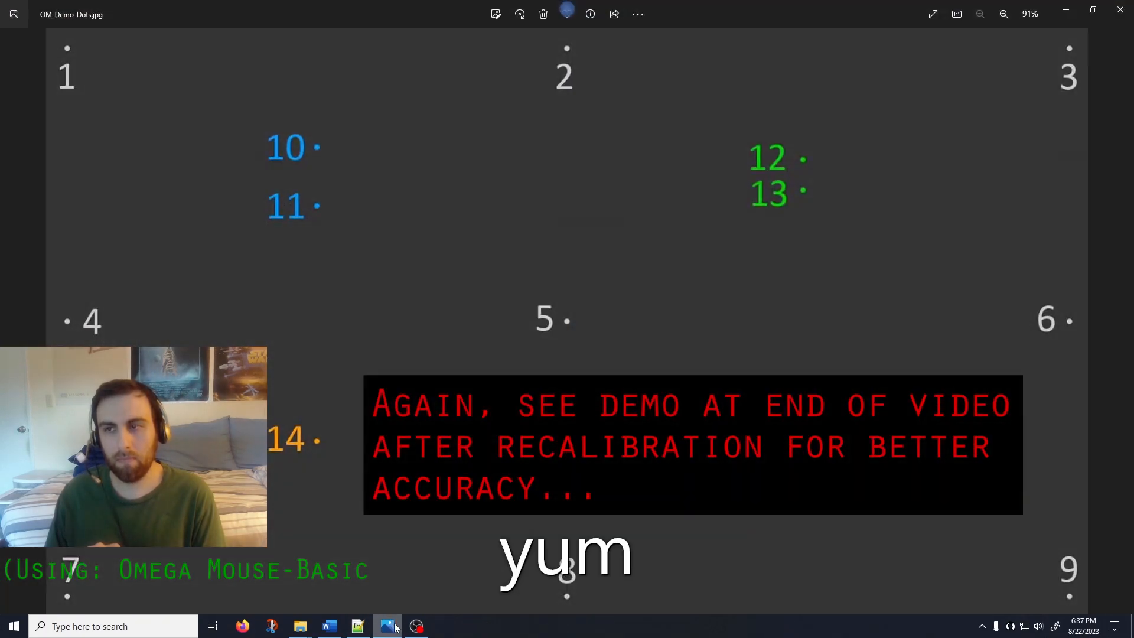
key("F11")
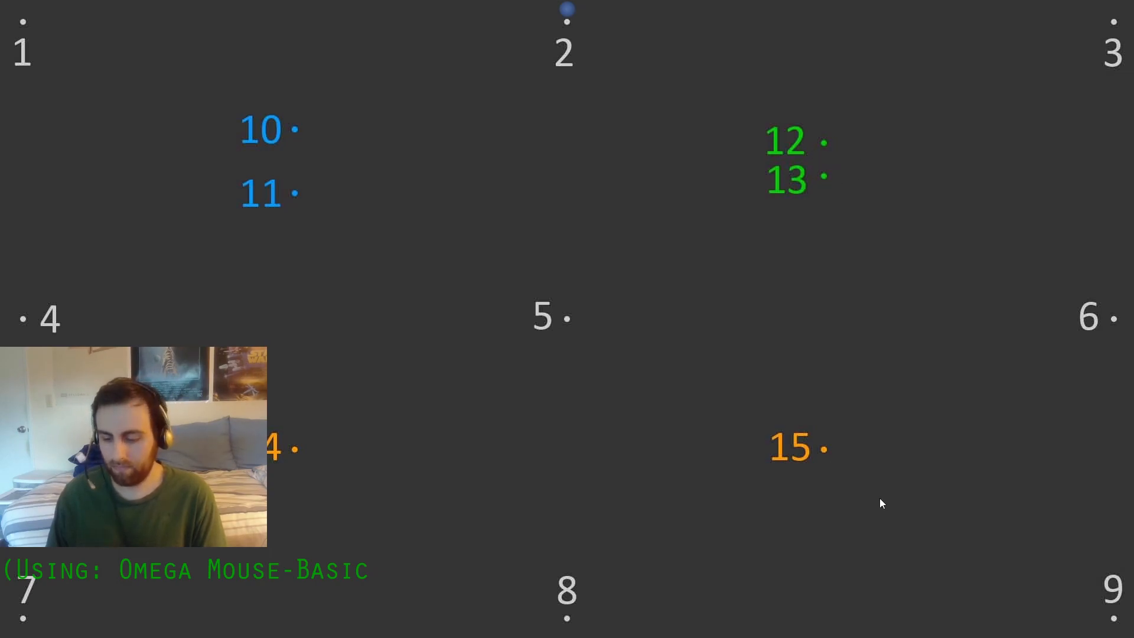
key("Escape")
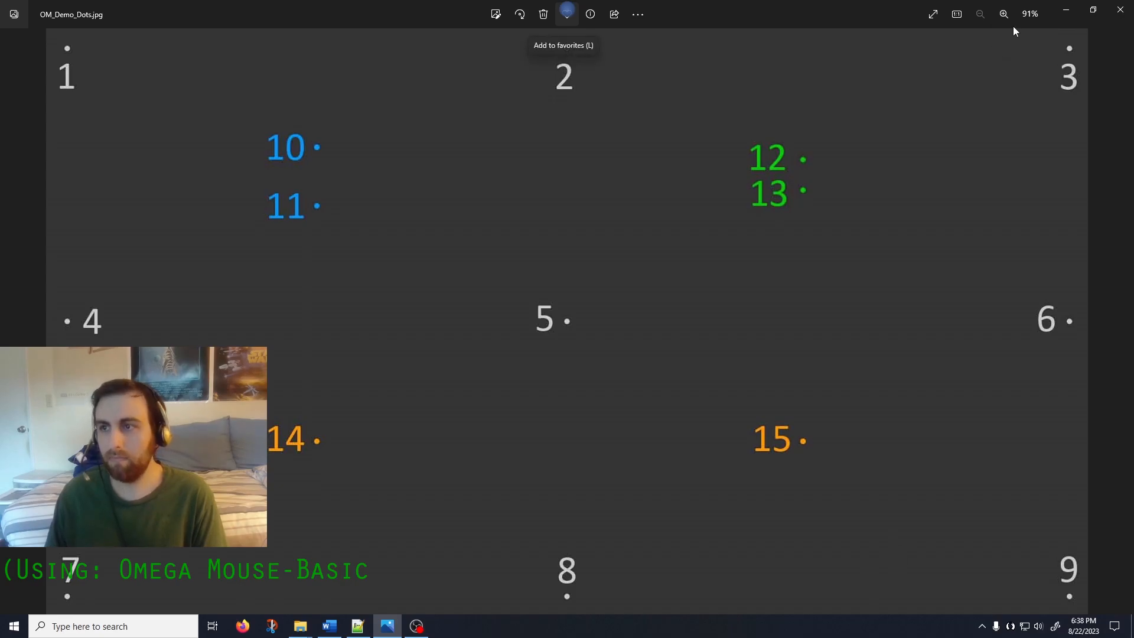
left_click(1065, 9)
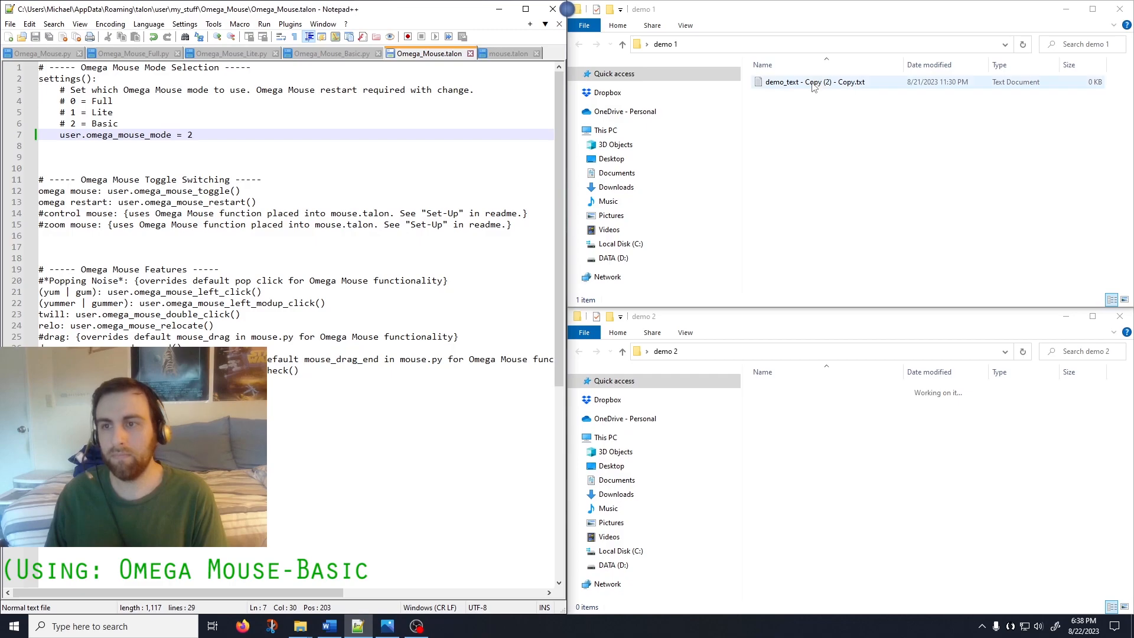
Move demo_text - Copy (2) - Copy.txt from demo 1 to demo 2 and paste two duplicates of it there.
left_click_drag(820, 88, 902, 488)
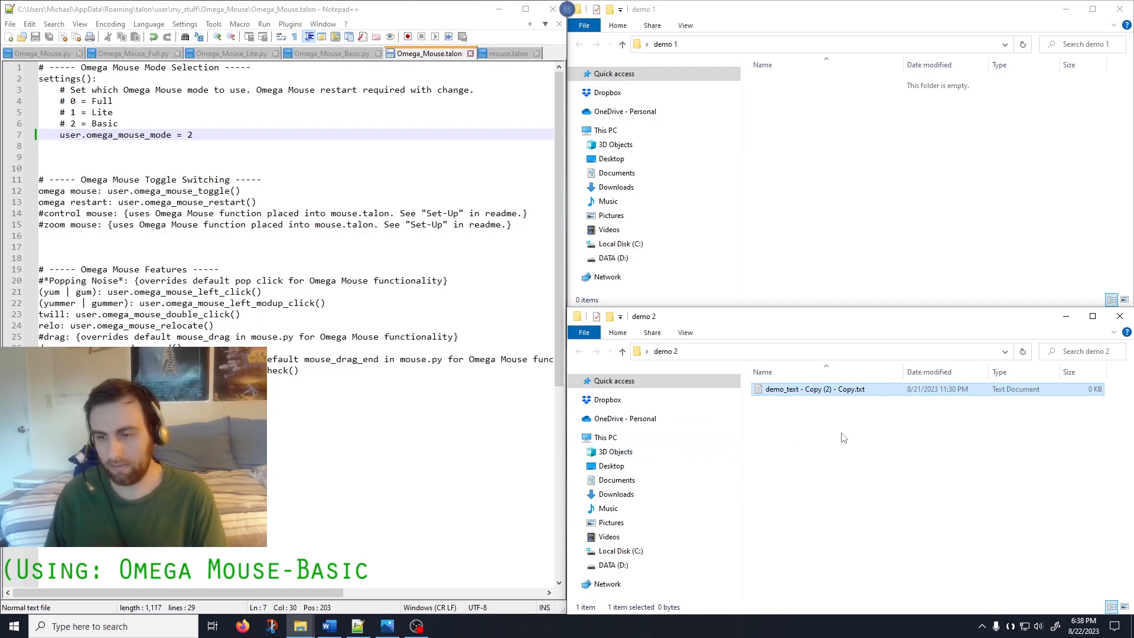
key("ctrl+v")
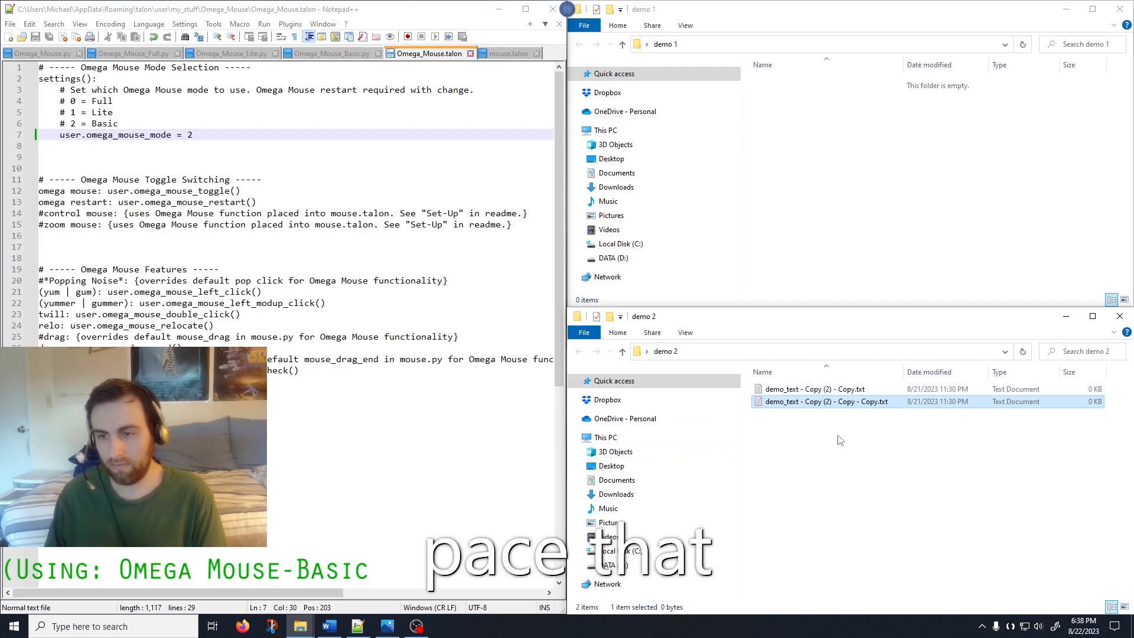
key("ctrl+v")
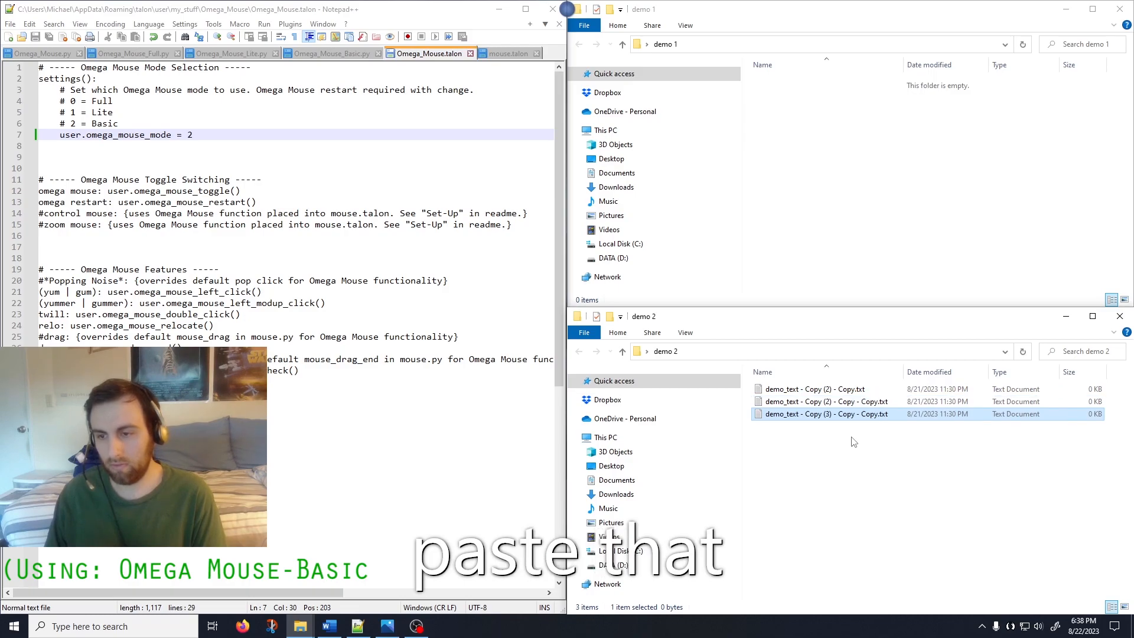
Select demo_text - Copy (2) - Copy.txt and demo_text - Copy (3) - Copy - Copy.txt in demo 2 and copy both into demo 1.
left_click_drag(861, 444, 853, 417)
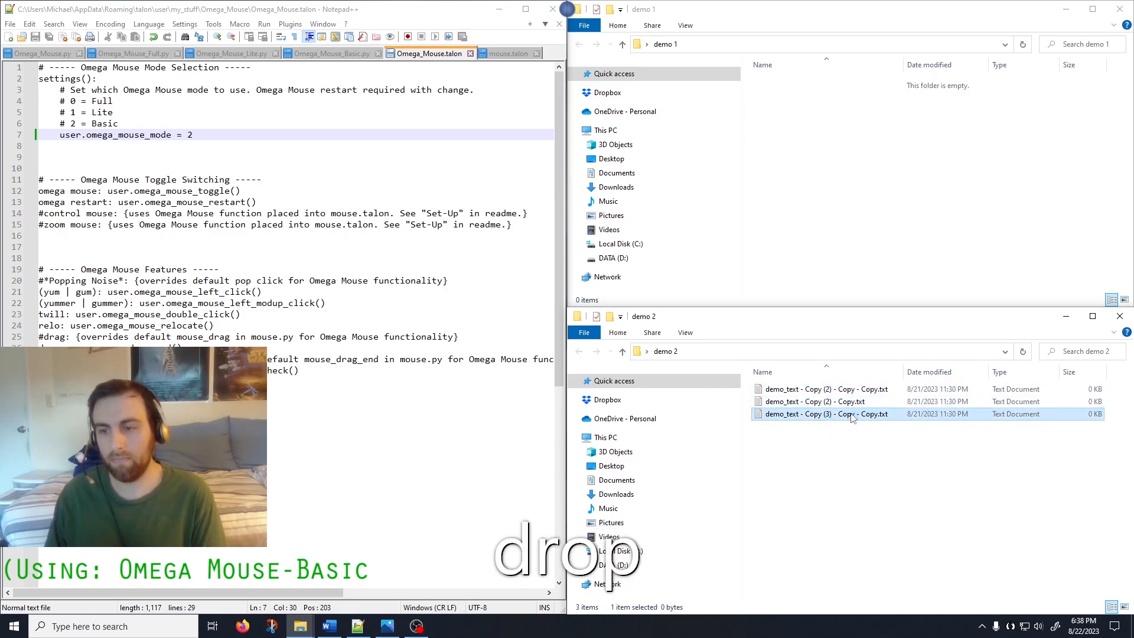
left_click(876, 461)
left_click_drag(876, 461, 853, 131)
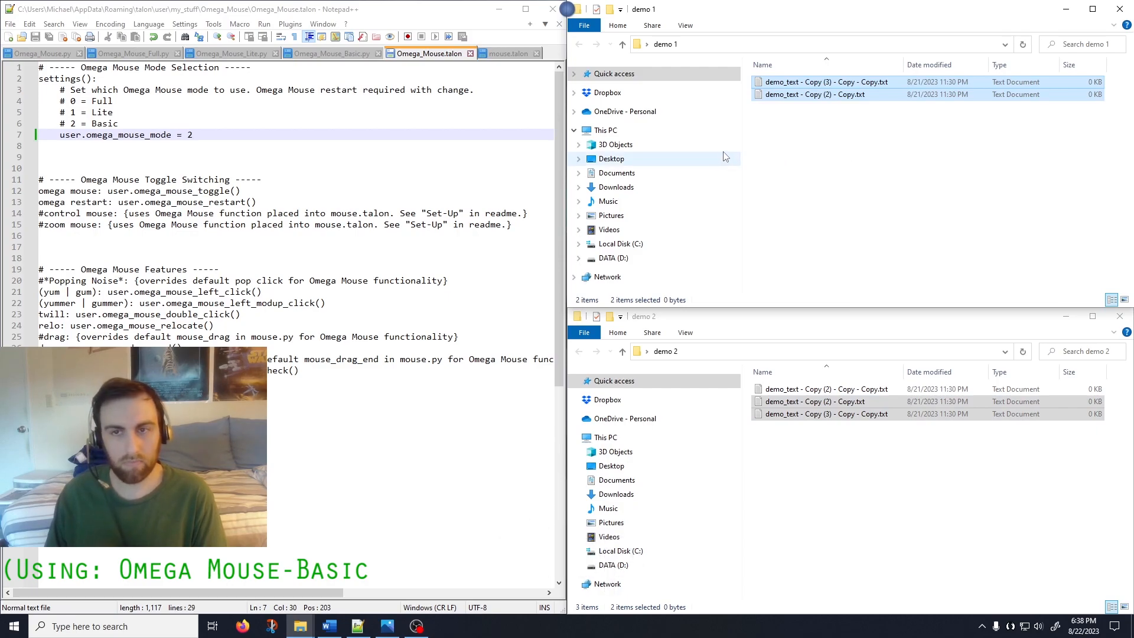
Switch between the Omega_Mouse_Basic.py script and Omega_Mouse.talon, ending on Omega_Mouse.talon.
left_click(332, 55)
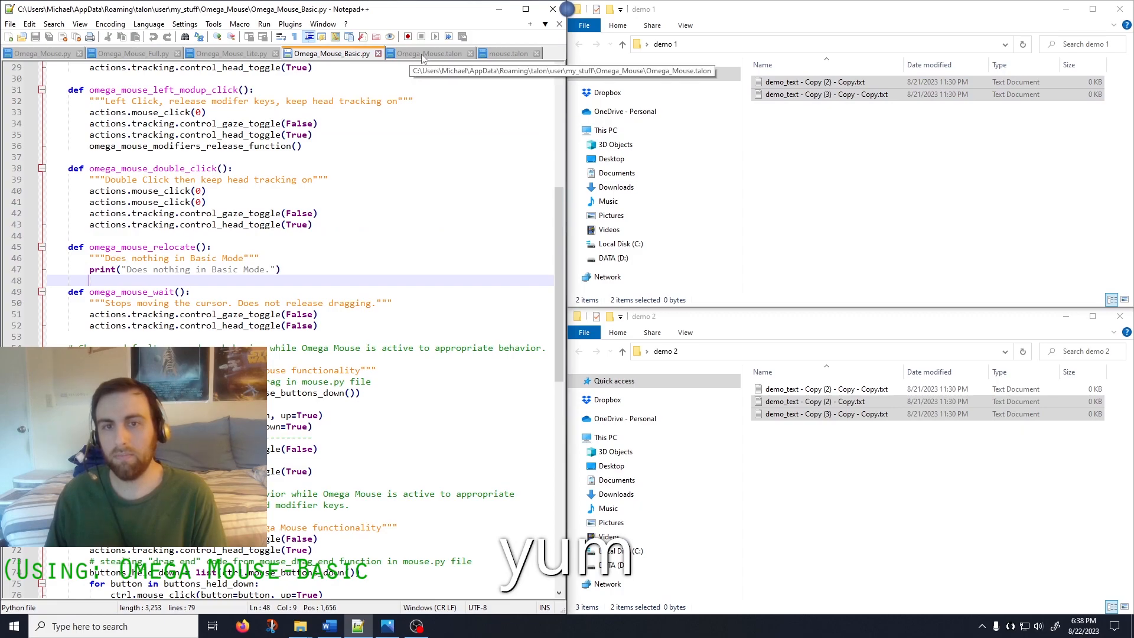
left_click(401, 55)
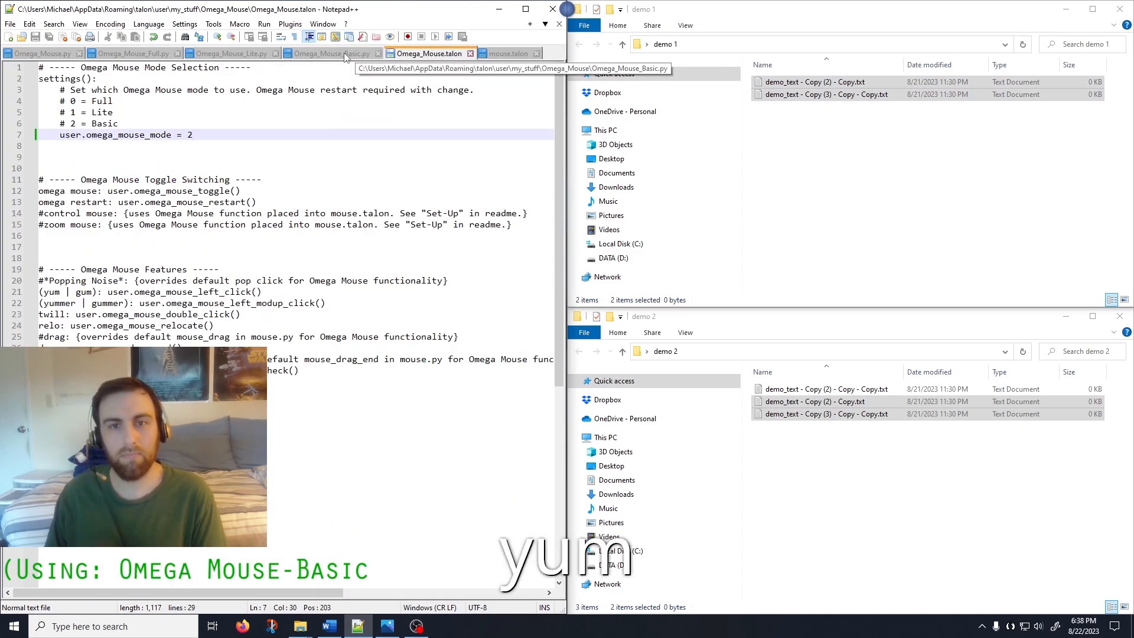
left_click(344, 55)
left_click(405, 55)
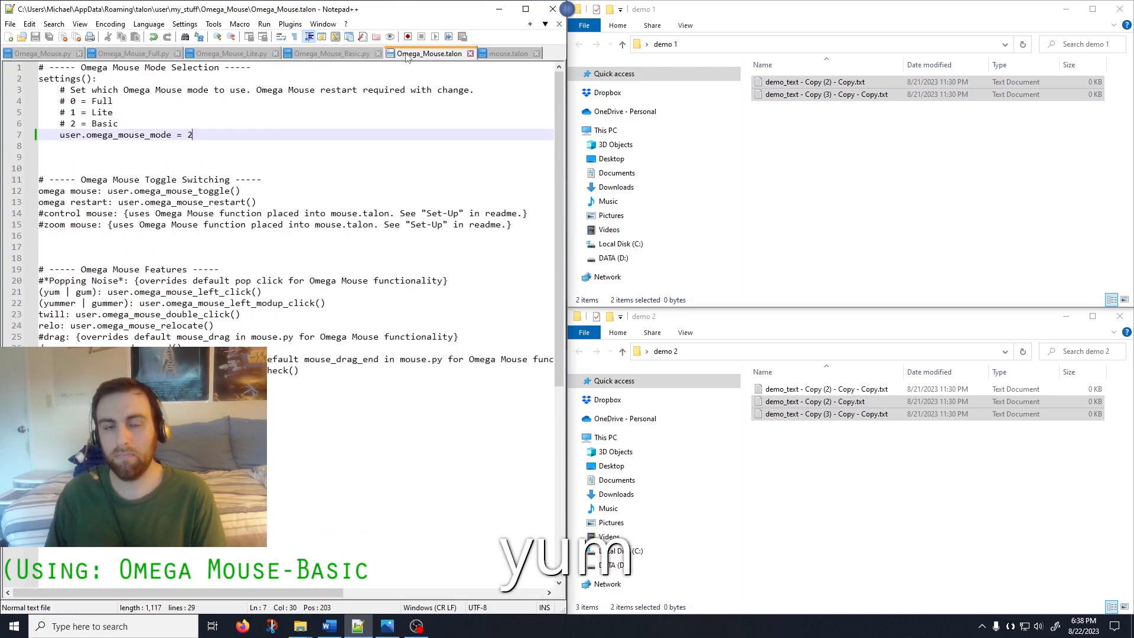
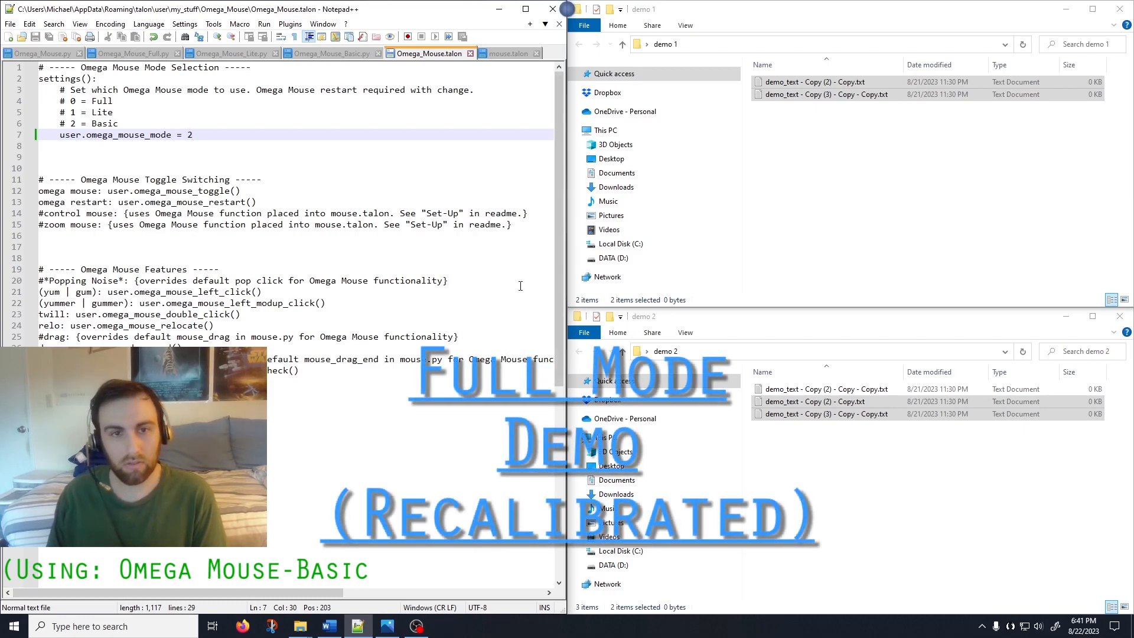
Set user.omega_mouse_mode to 0 for Full mode in Omega_Mouse.talon and save the file.
key("BackSpace")
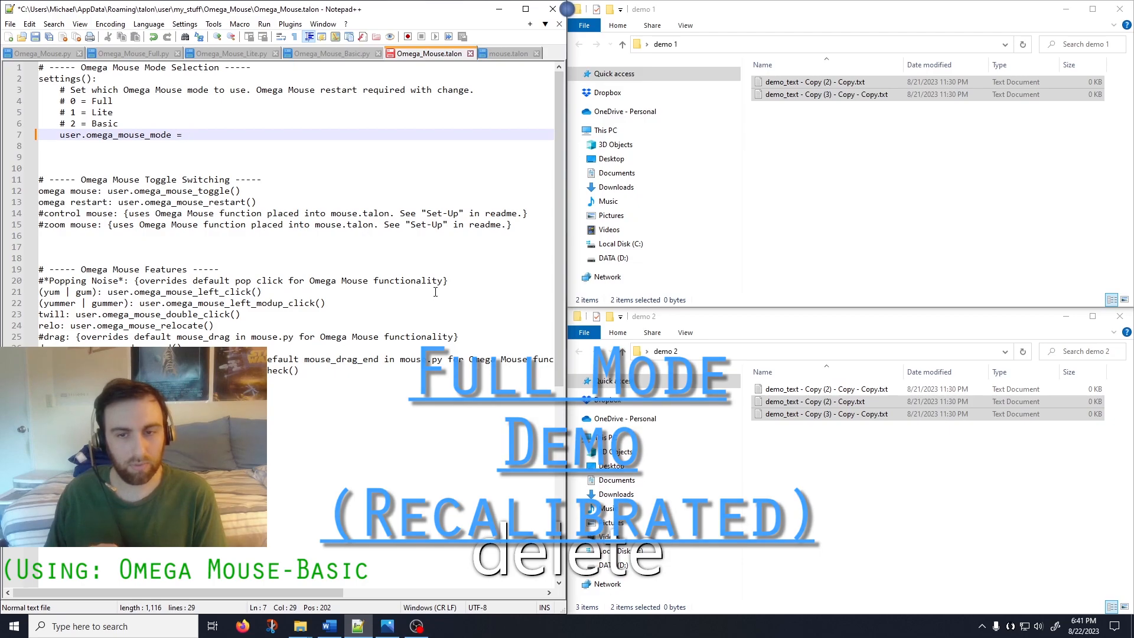
type("0")
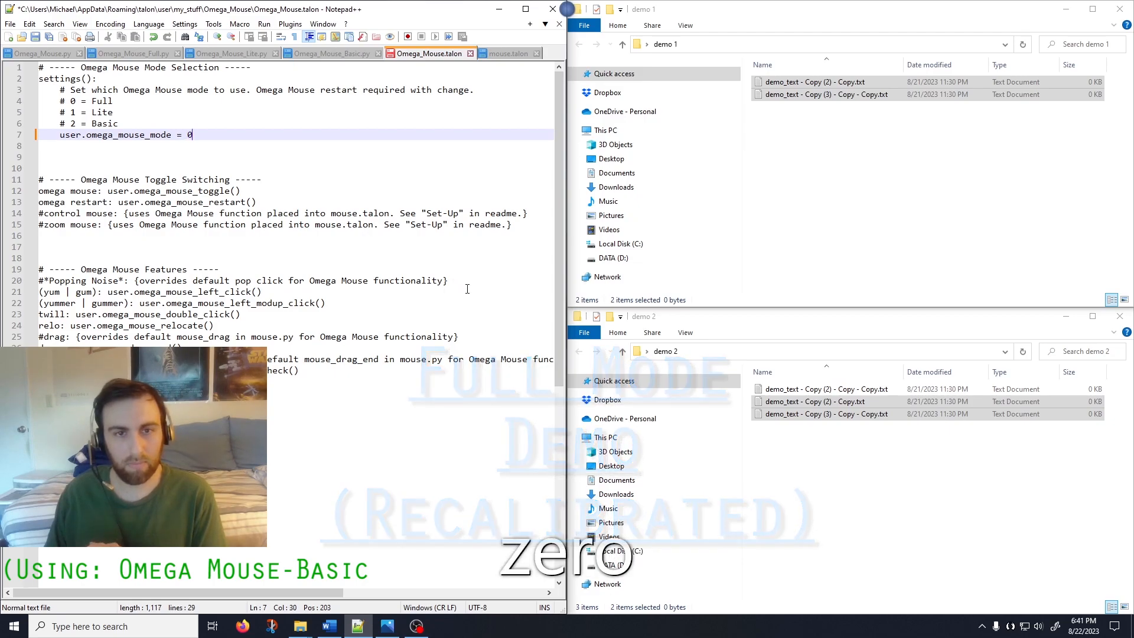
left_click(36, 40)
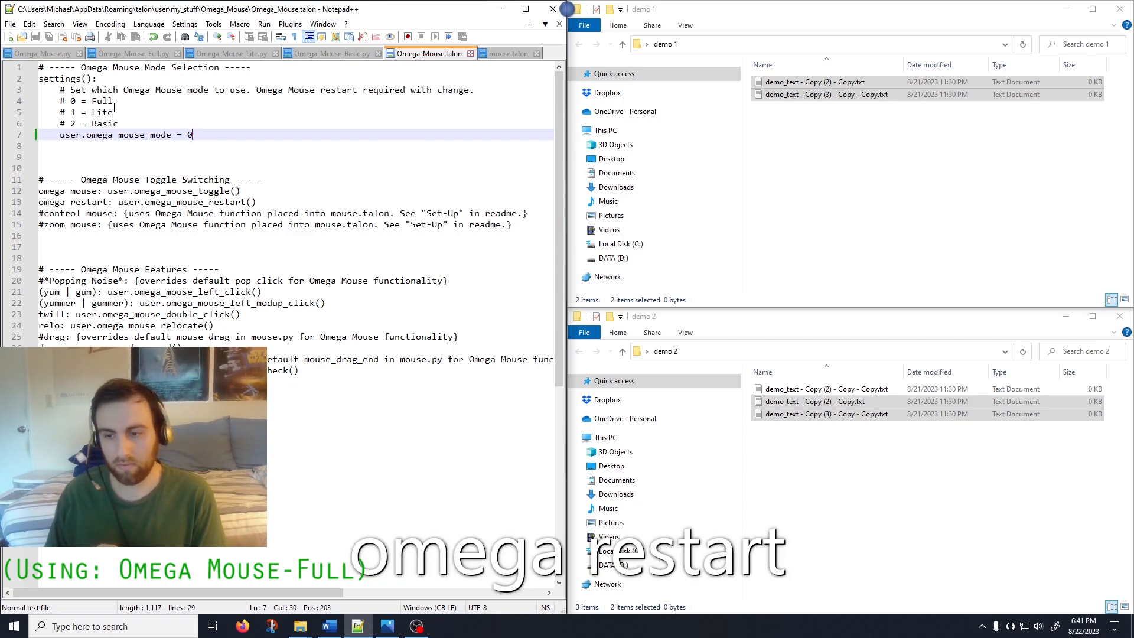
Switch to Photos to view OM_Demo_Dots.jpg full screen for the recalibrated Full mode accuracy test, and minimize Photos.
left_click(388, 627)
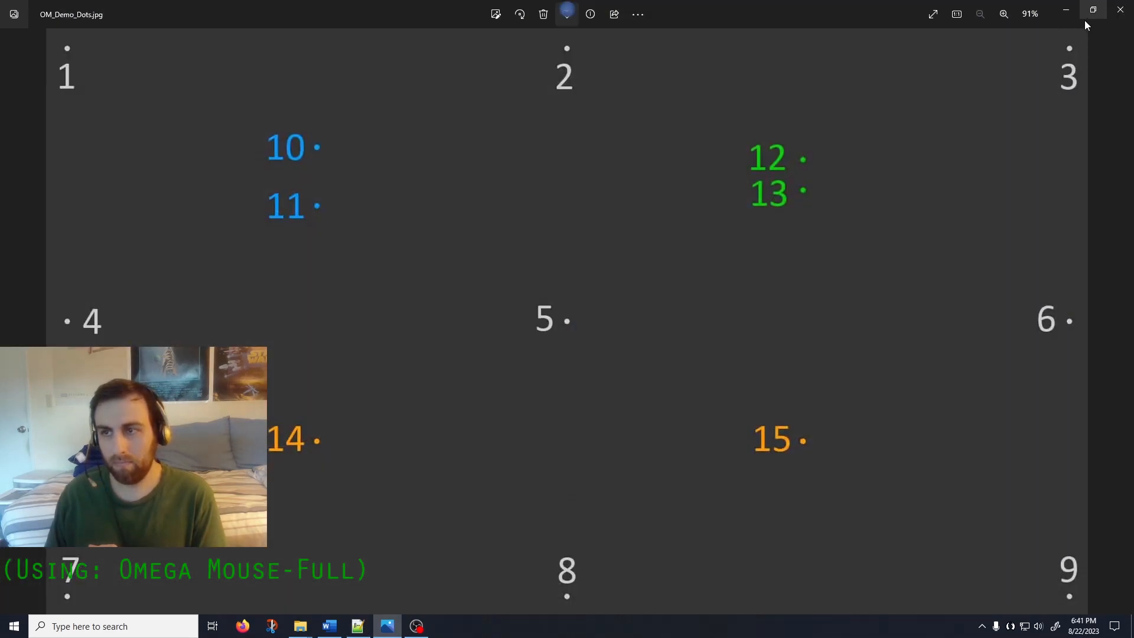
key("F11")
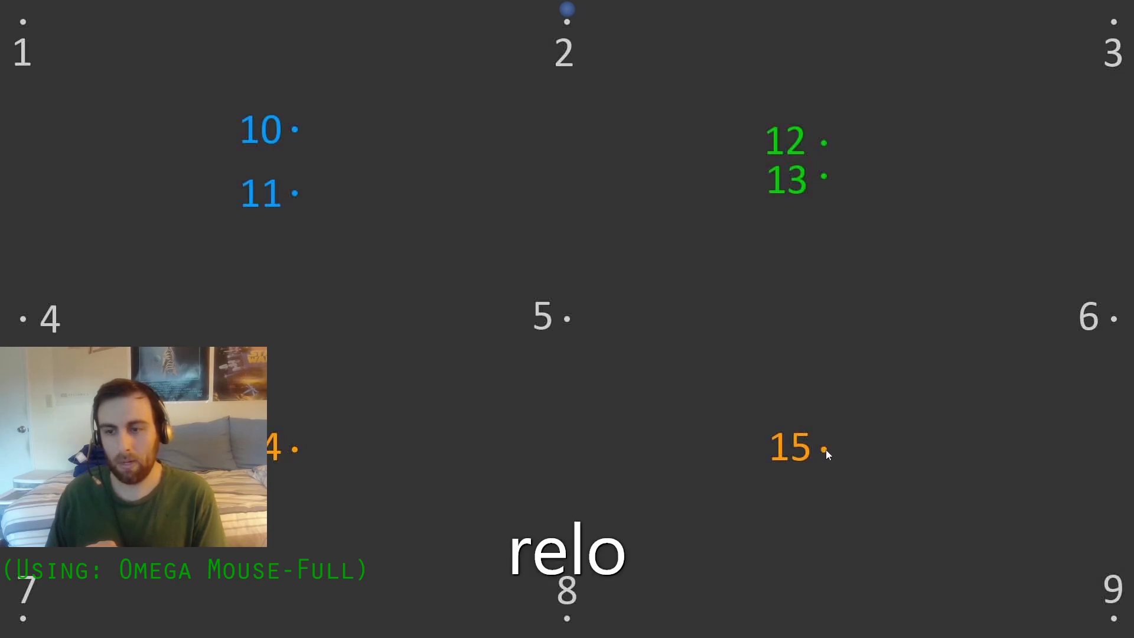
key("Escape")
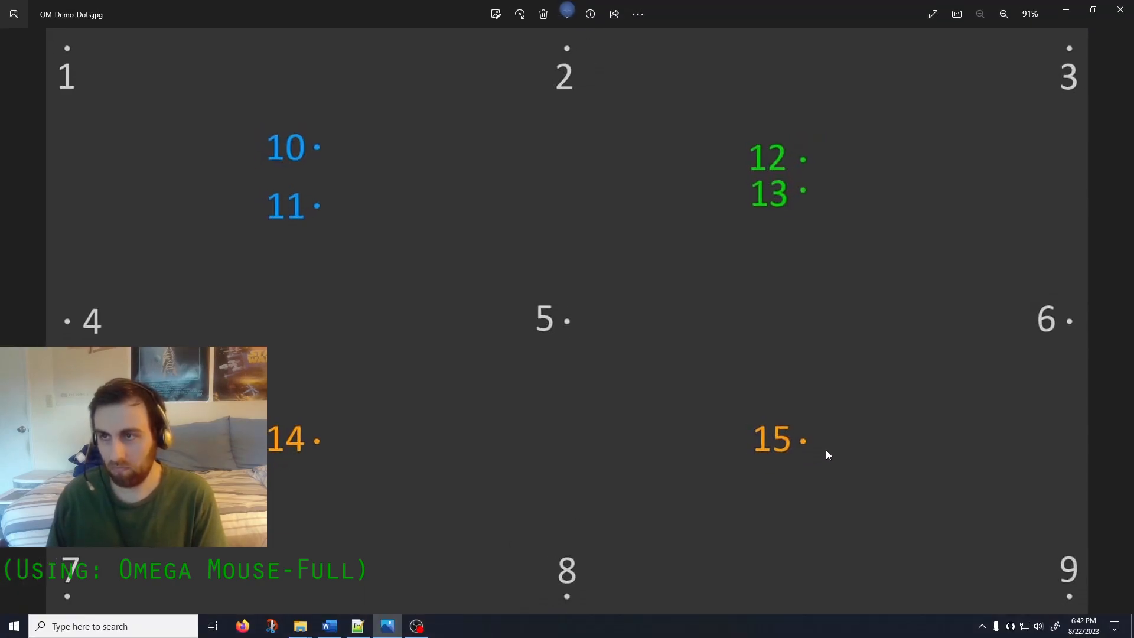
left_click(1067, 12)
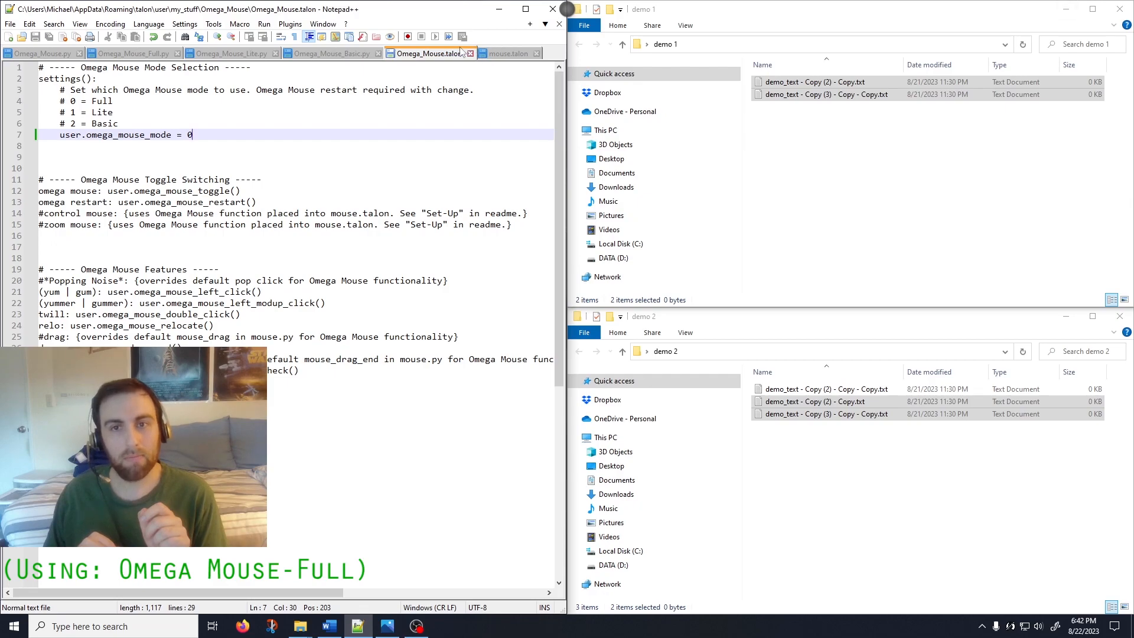
Open mouse.talon and highlight the user.control_mouse_switch() line and the user.zoom_mouse_switch() line in turn.
left_click(507, 54)
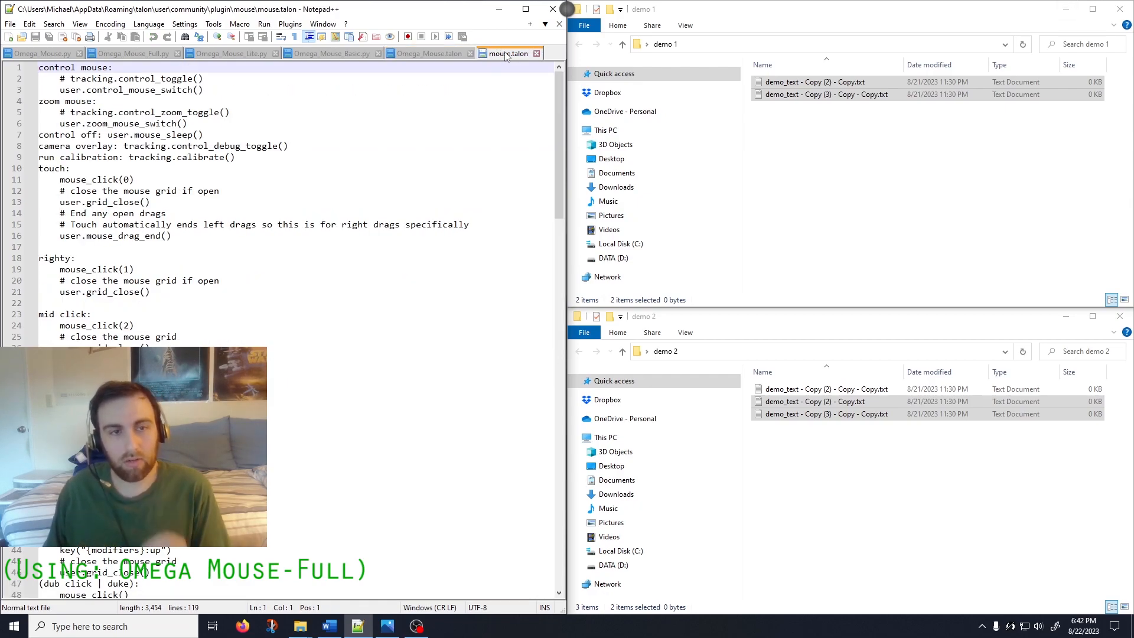
key("Down")
key("Down")
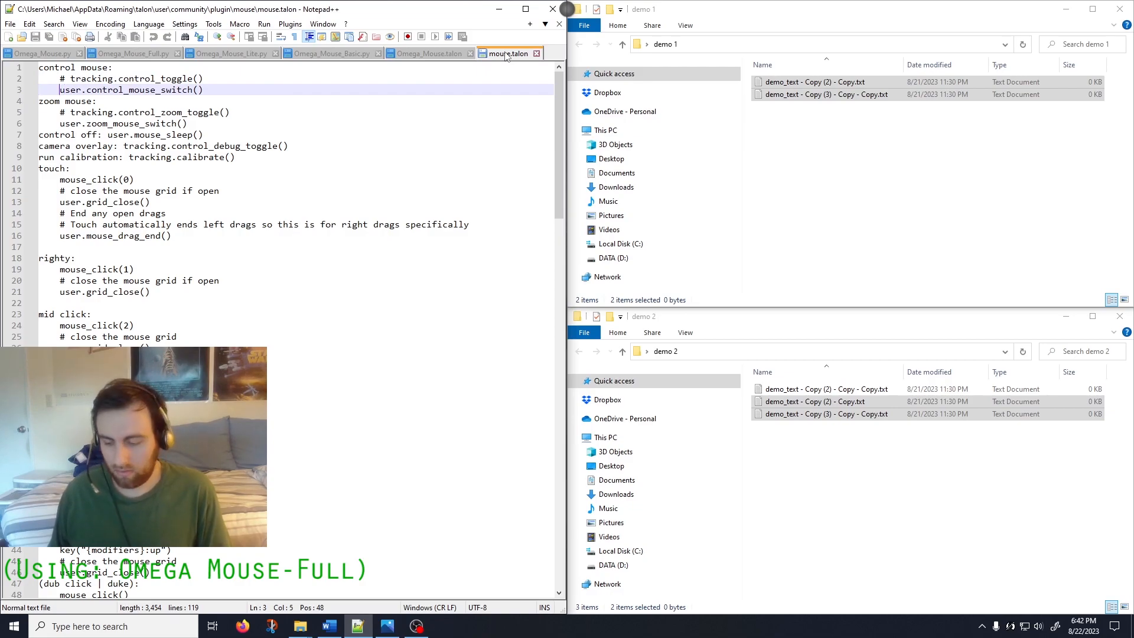
key("Home")
key("shift+End")
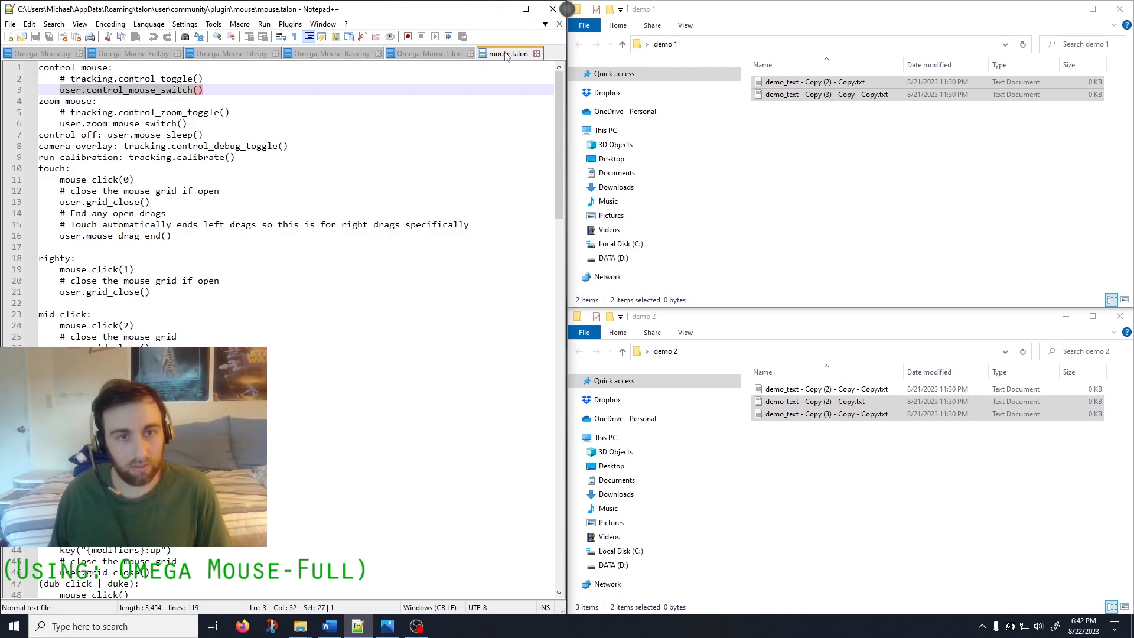
key("Down")
key("Down")
key("Down")
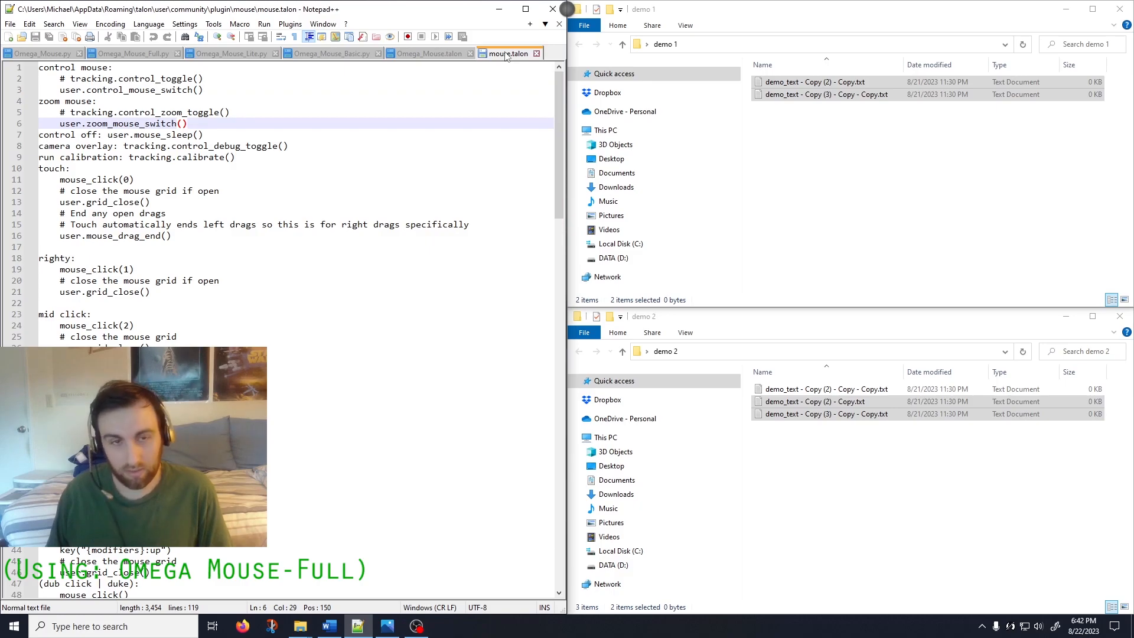
key("shift+Home")
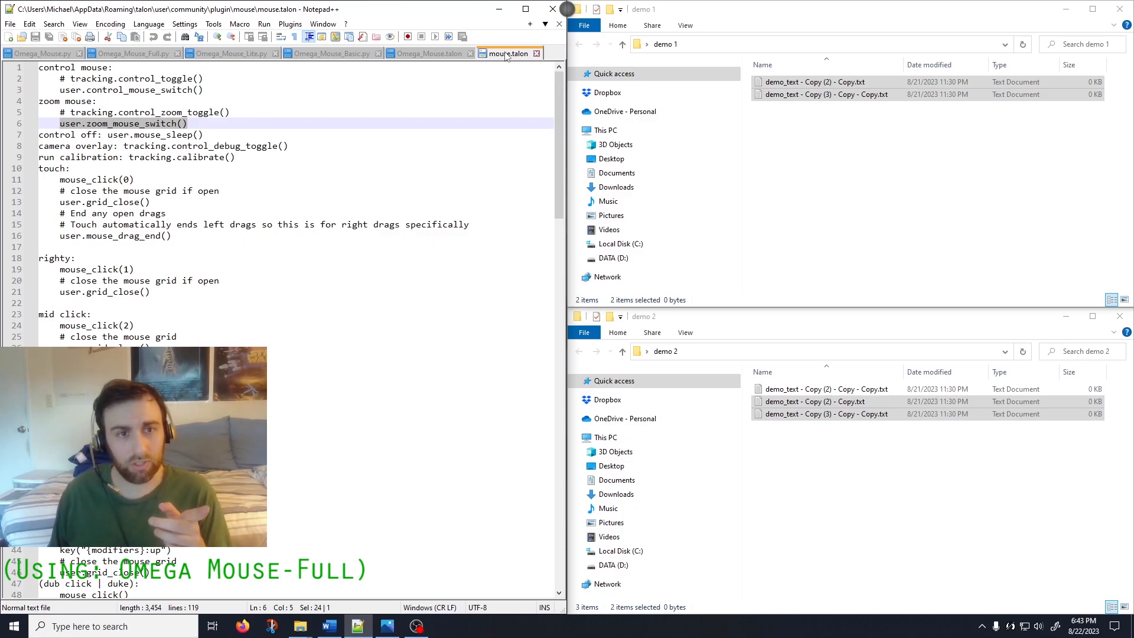
Highlight the commented-out tracking.control_toggle() call under control mouse, and return the cursor to the first line.
key("Up")
key("Up")
key("Up")
key("Up")
key("Right")
key("Right")
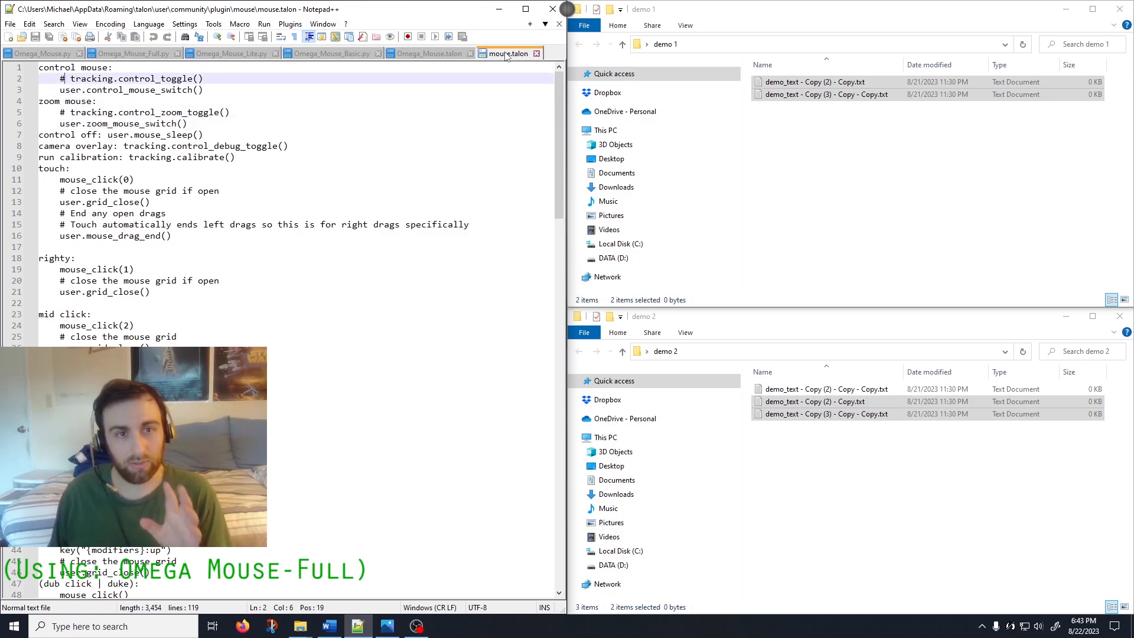
key("shift+End")
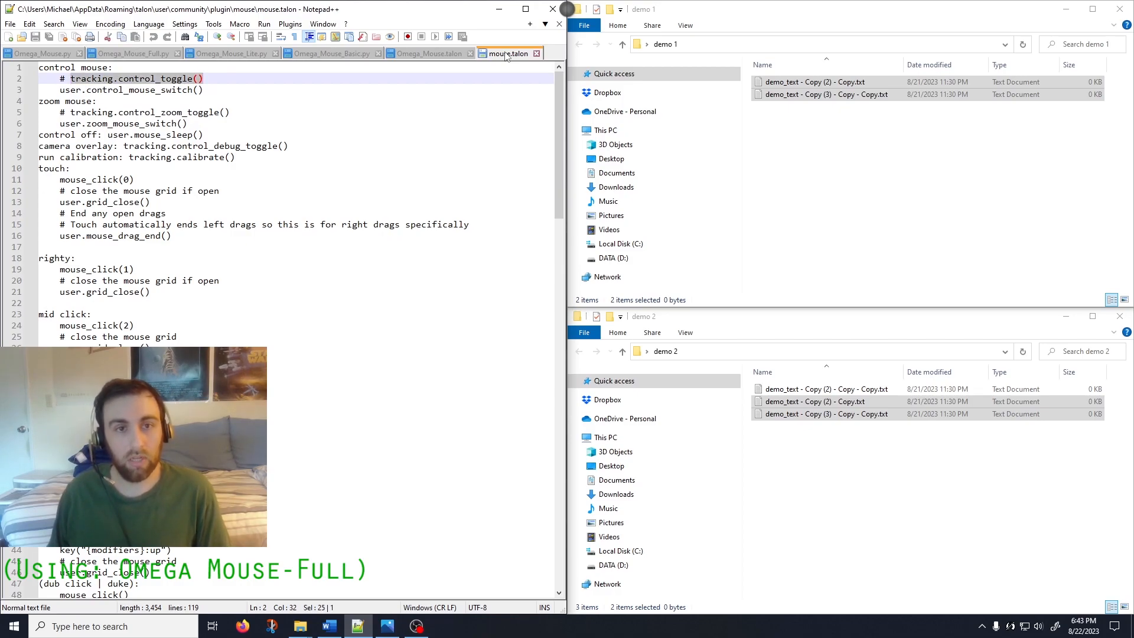
key("Up")
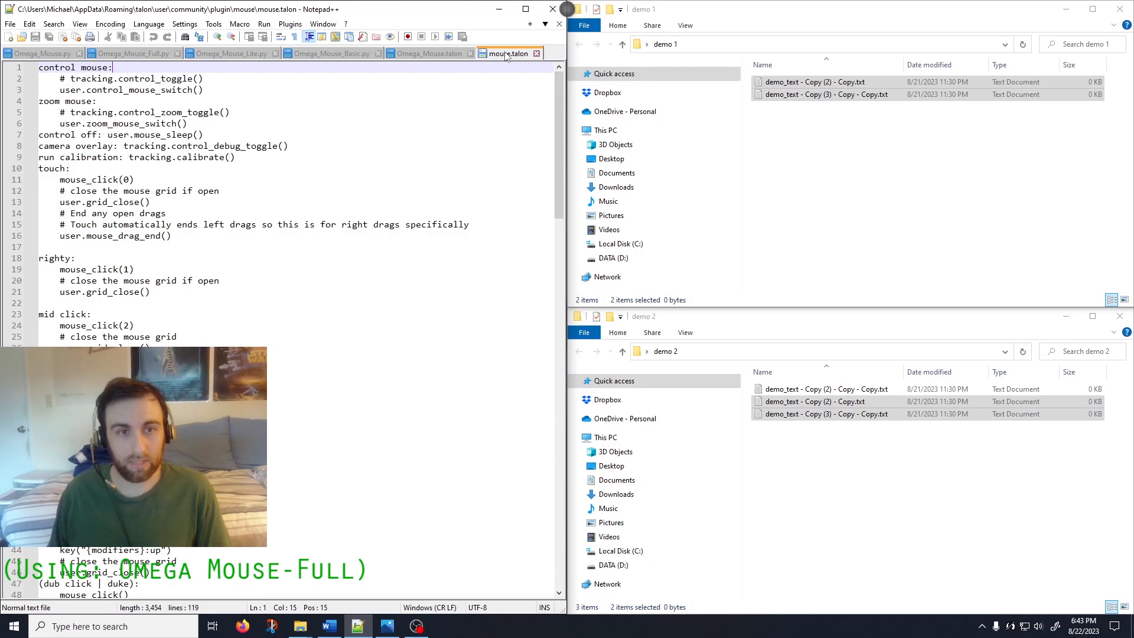
Move through the zoom mouse command lines, and highlight the user.control_mouse_switch() call under control mouse.
key("Down")
key("Down")
key("Down")
key("Down")
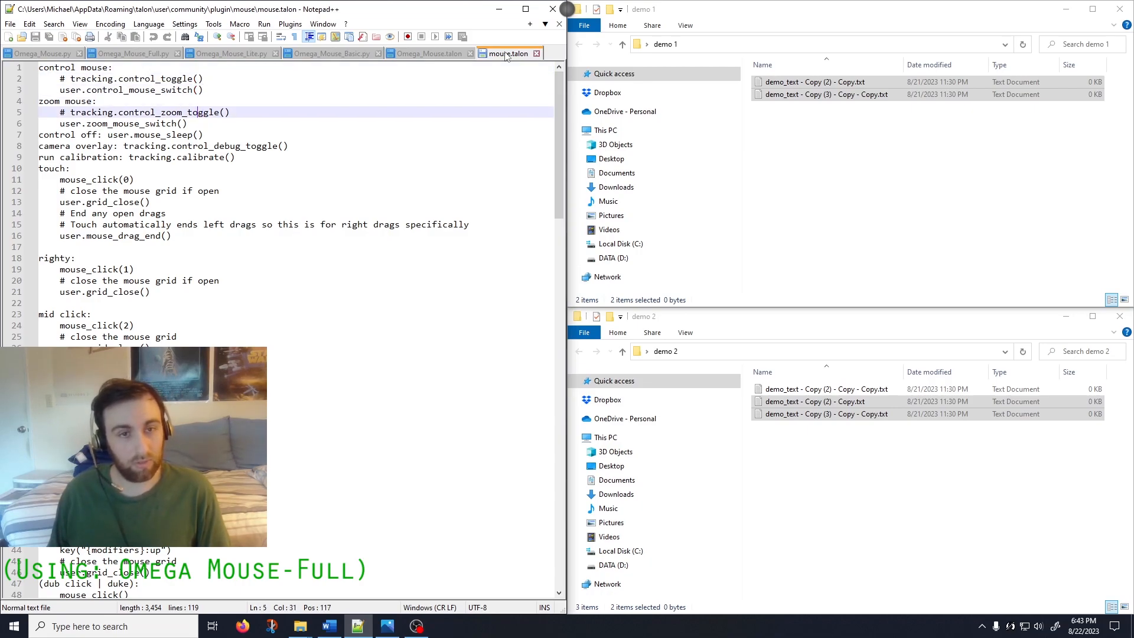
key("Up")
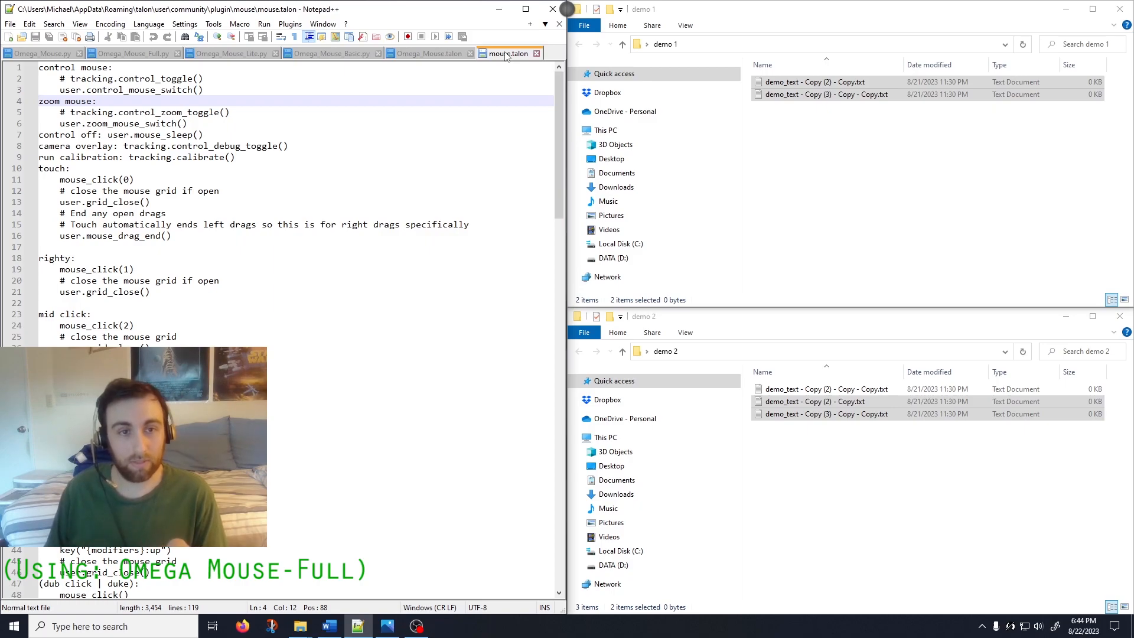
key("Up")
key("End")
key("Left")
key("Left")
key("shift+Home")
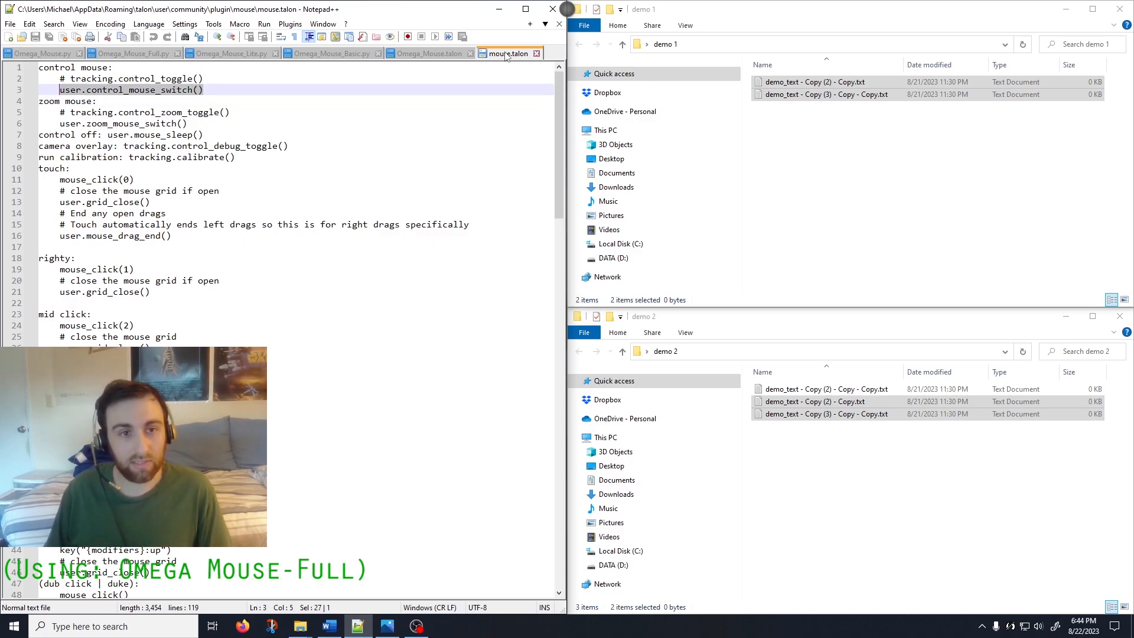
Highlight the commented-out tracking.control_toggle() call and point out the commented-out tracking.control_zoom_toggle() line with the text cursor.
key("Up")
key("Right")
key("shift+End")
key("Left")
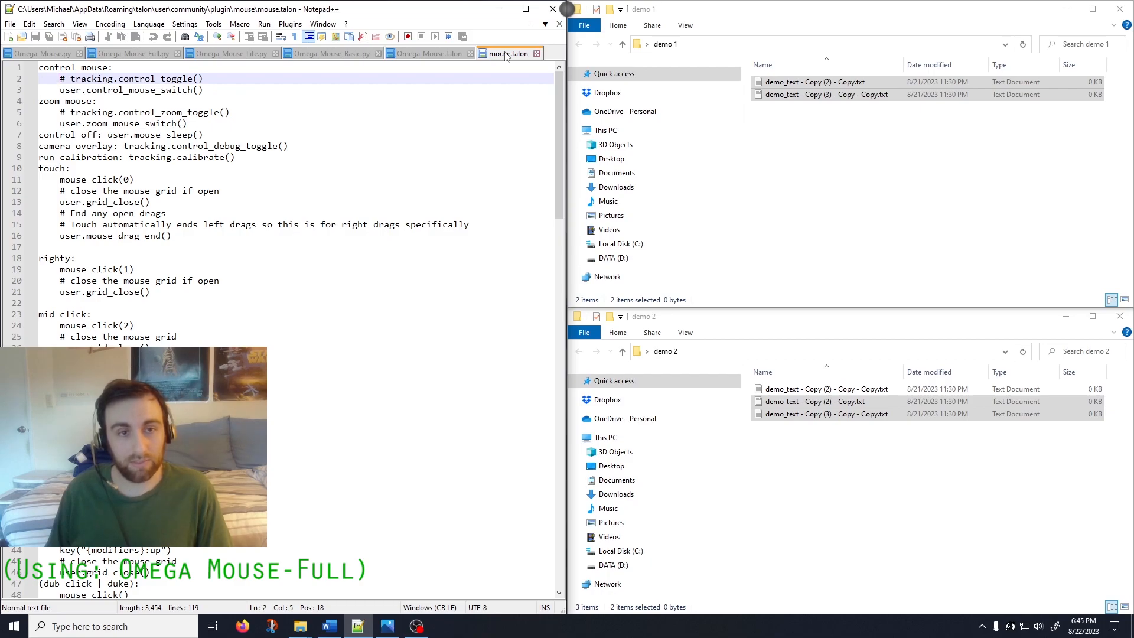
key("Down")
key("Down")
key("Down")
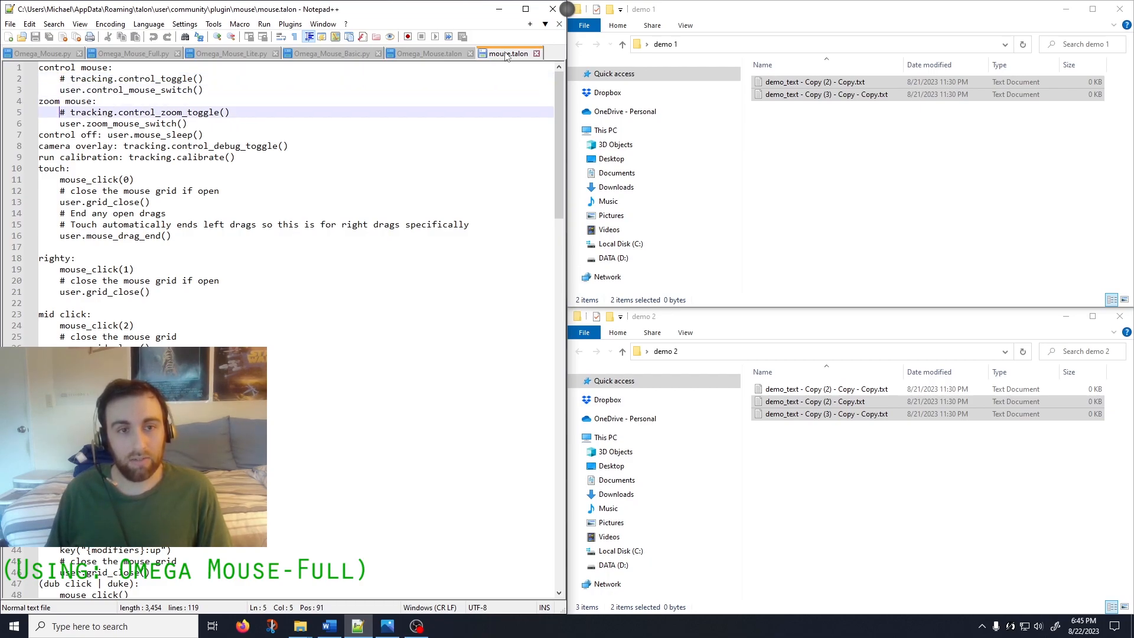
key("Up")
key("Up")
key("Up")
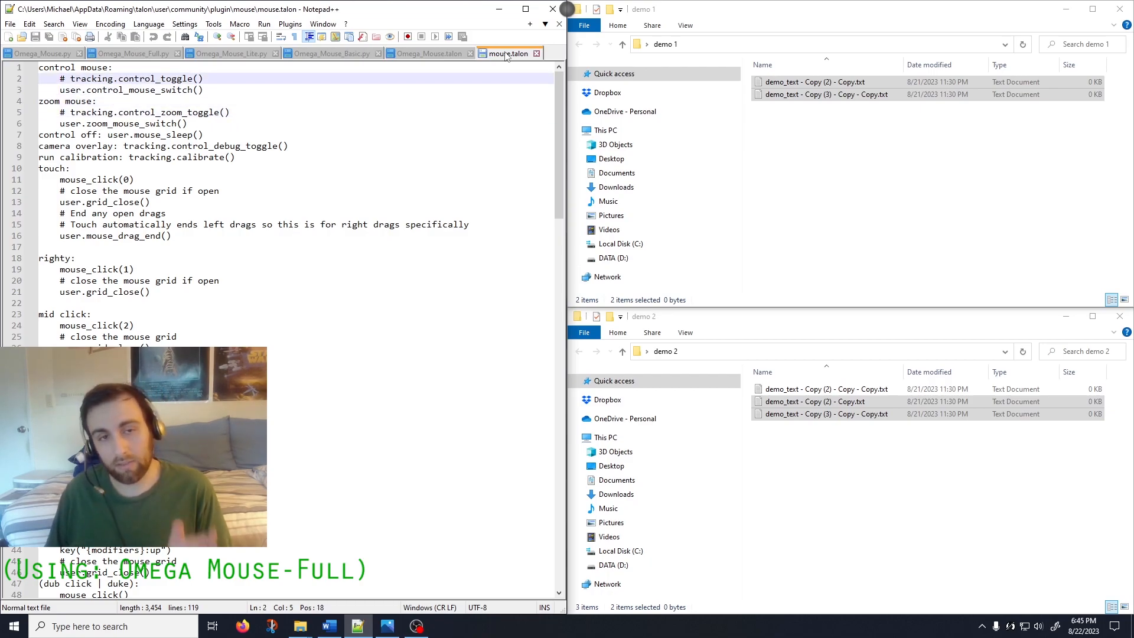
Trace the text cursor along the commented-out tracking.control_toggle() call, and highlight user.control_mouse_switch() below it.
key("Right")
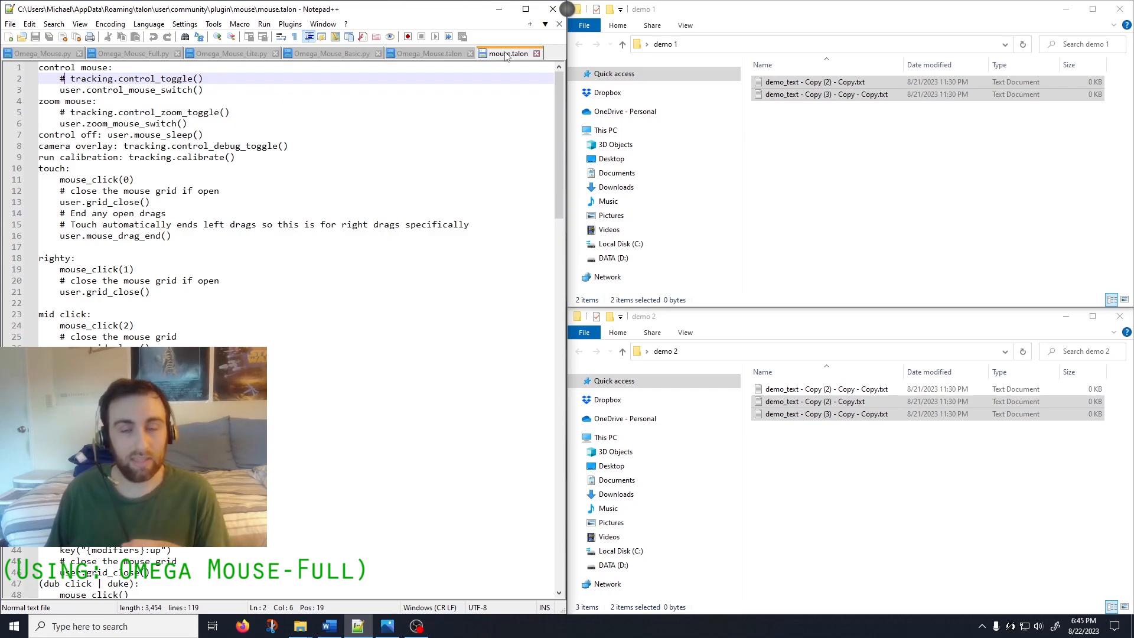
key("Right")
key("Right")
key("Right")
key("Right")
key("Right")
key("Right")
key("Right")
key("Right")
key("Right")
key("Right")
key("Right")
key("Right")
key("Right")
key("Right")
key("Right")
key("Right")
key("Right")
key("Right")
key("Right")
key("Right")
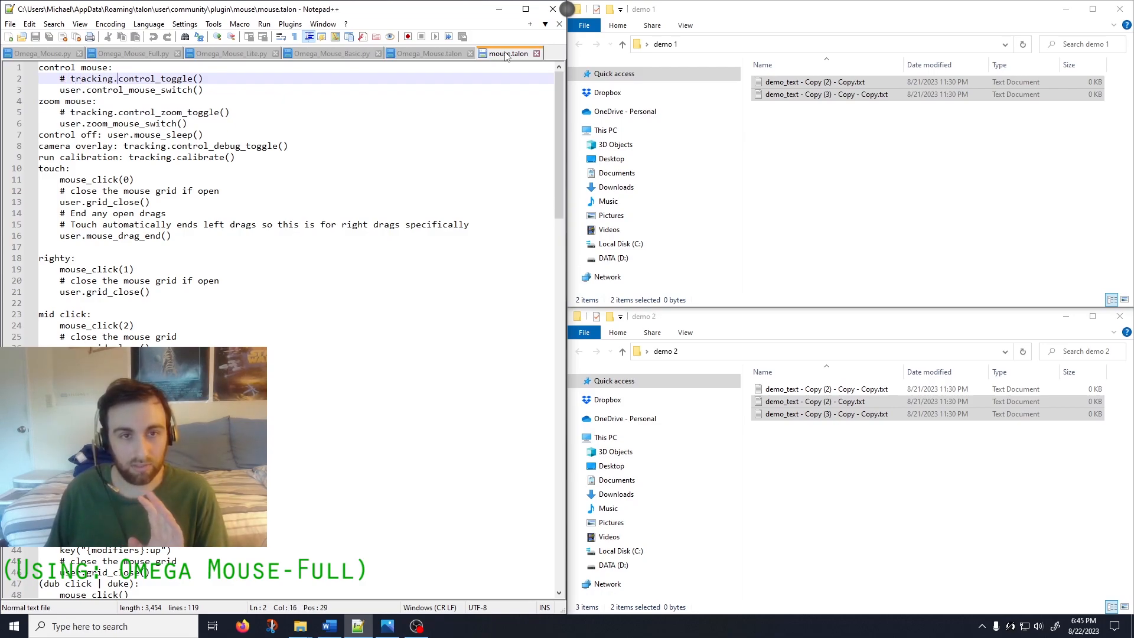
key("Down")
key("End")
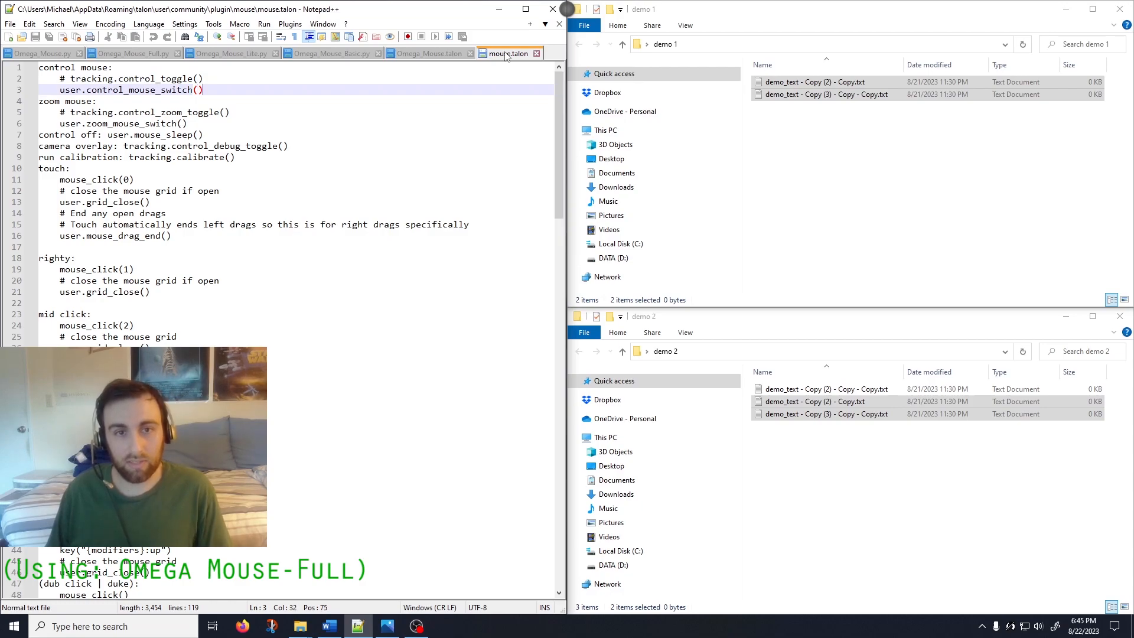
key("shift+Home")
key("Left")
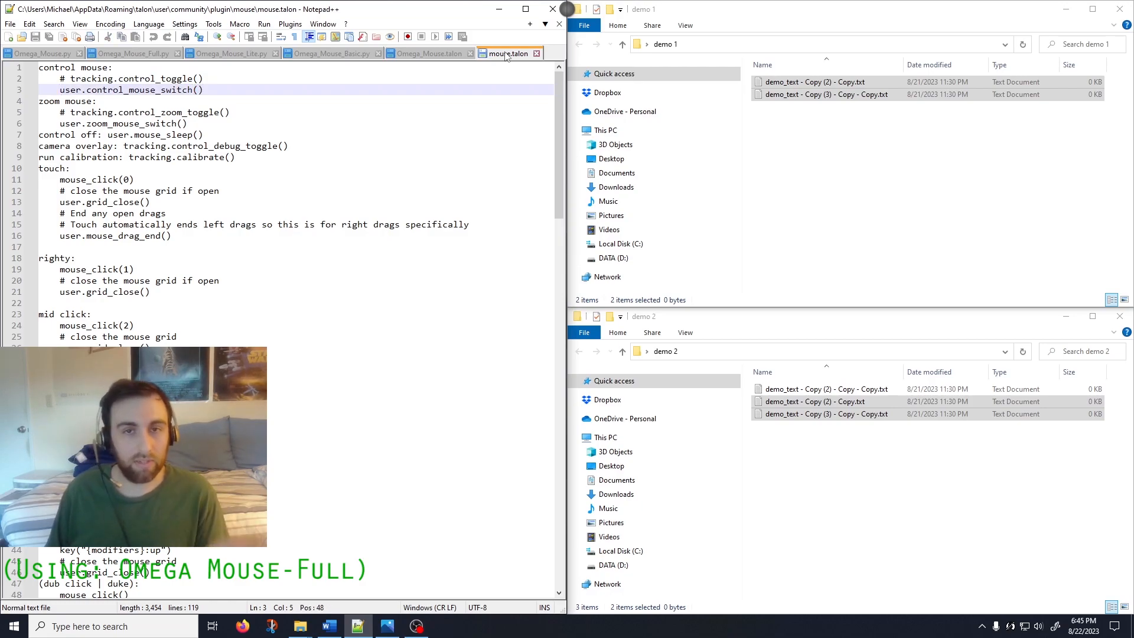
key("Up")
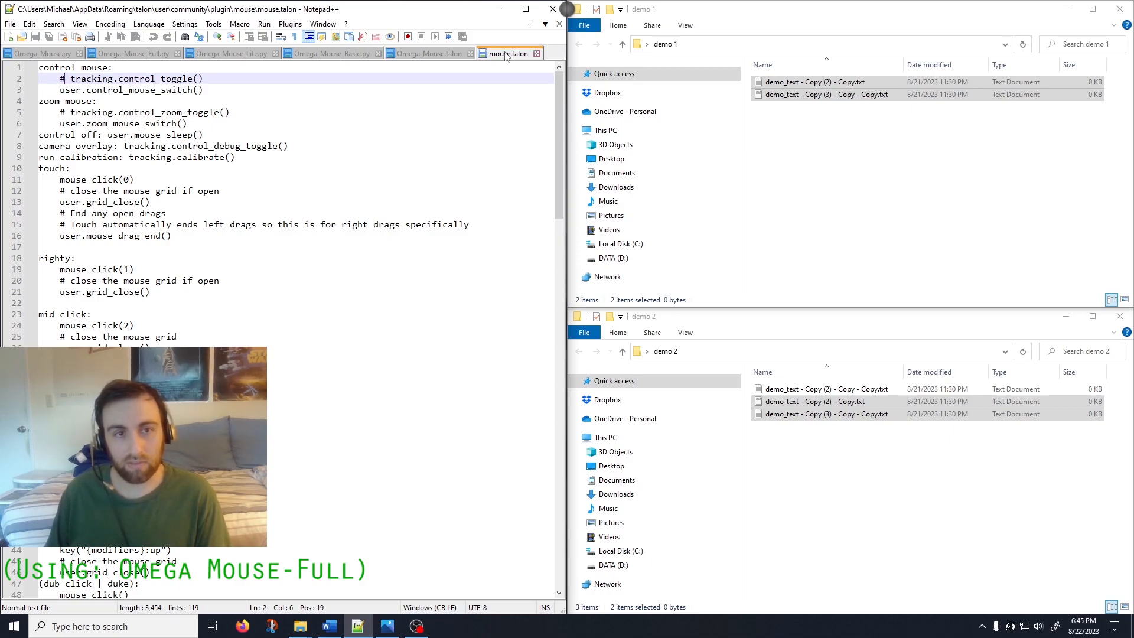
key("Up")
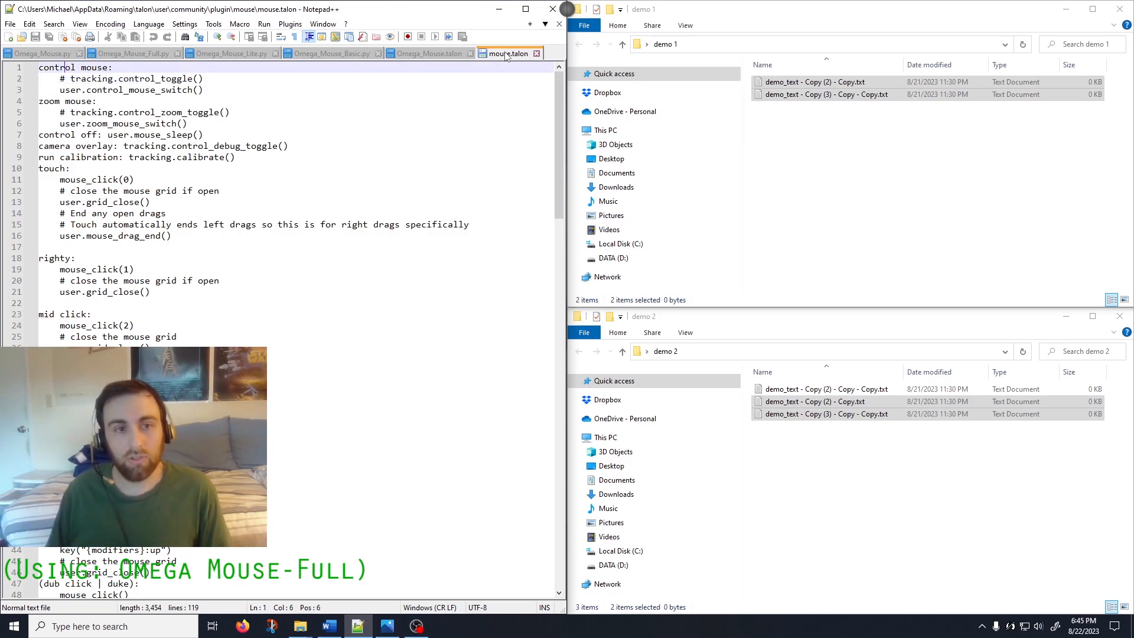
Select the complete control mouse and zoom mouse command blocks on lines 1 to 6 of mouse.talon.
key("Home")
key("shift+Down")
key("shift+Down")
key("shift+Down")
key("shift+Down")
key("shift+Down")
key("shift+Down")
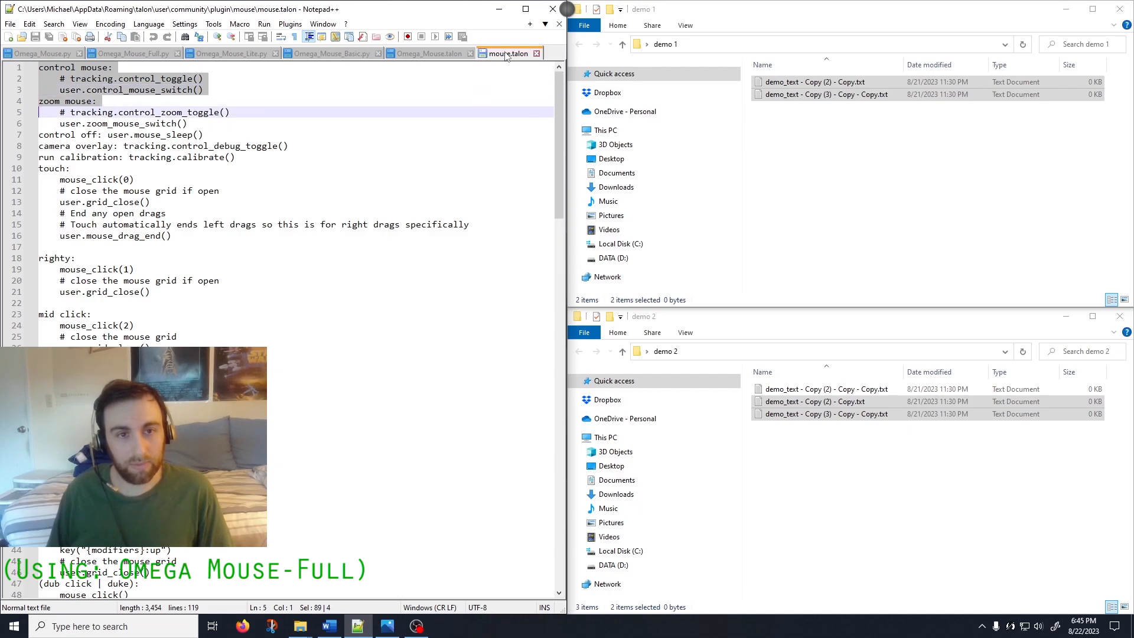
key("shift+Left")
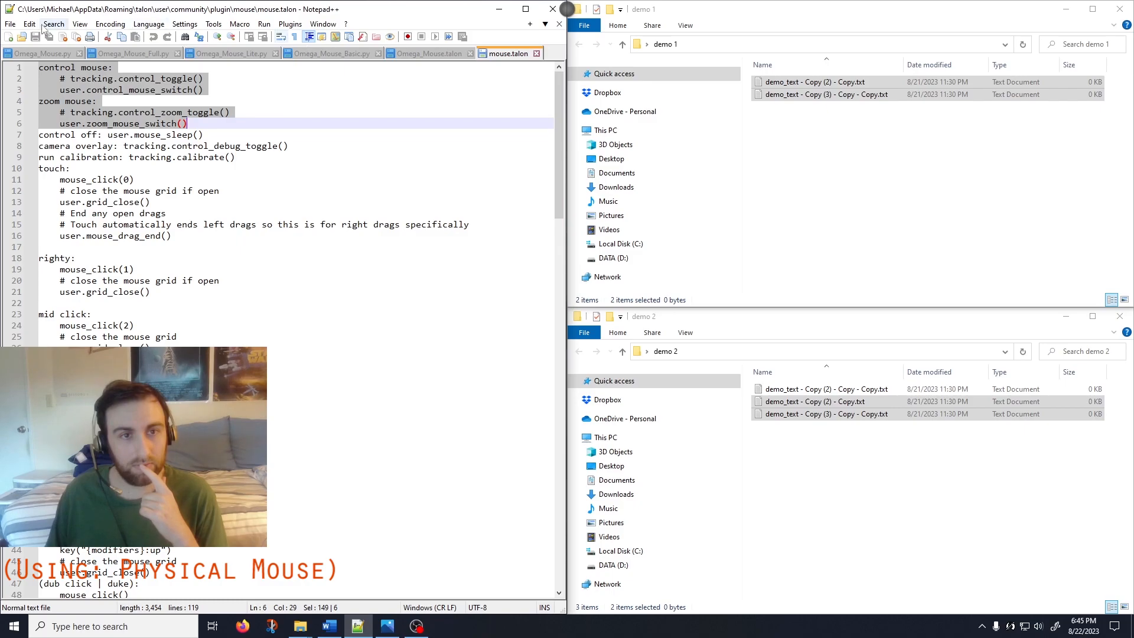
Open Omega_Mouse.py and highlight the omega_mouse_modifiers_release_function() definition on line 32.
left_click(33, 55)
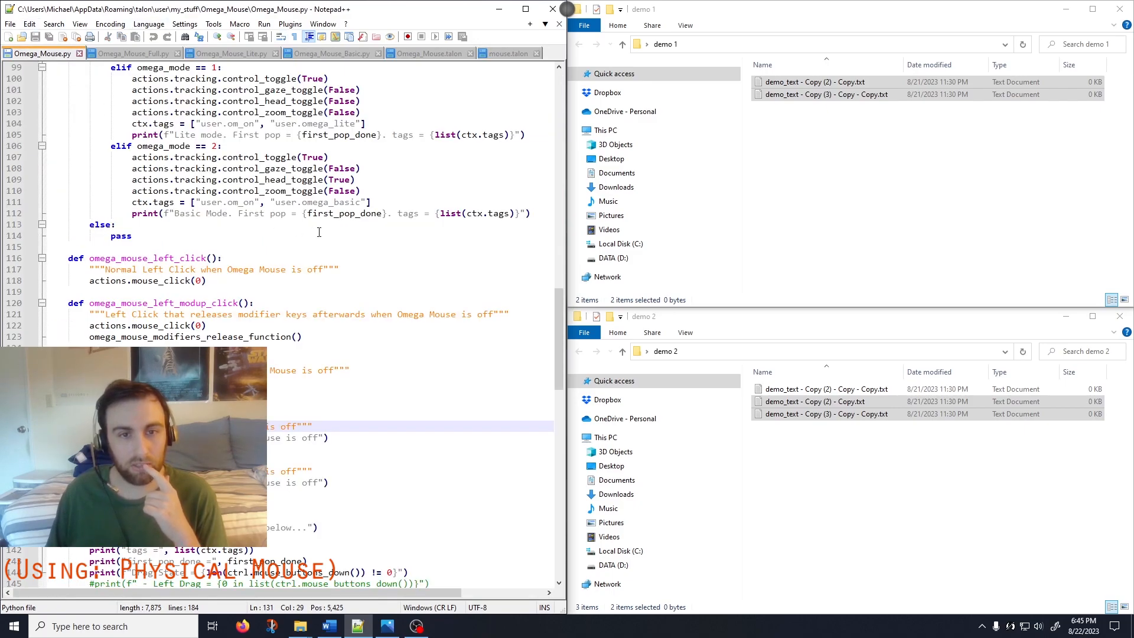
scroll(345, 258, "up", 20)
scroll(346, 257, "up", 7)
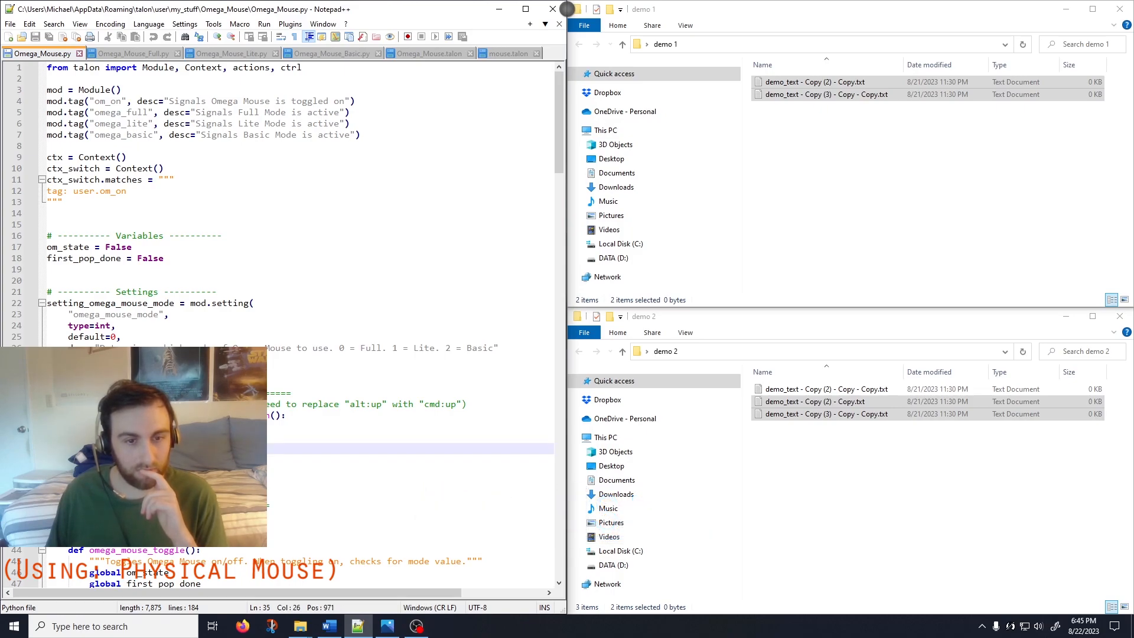
double_click(83, 416)
left_click_drag(83, 416, 287, 415)
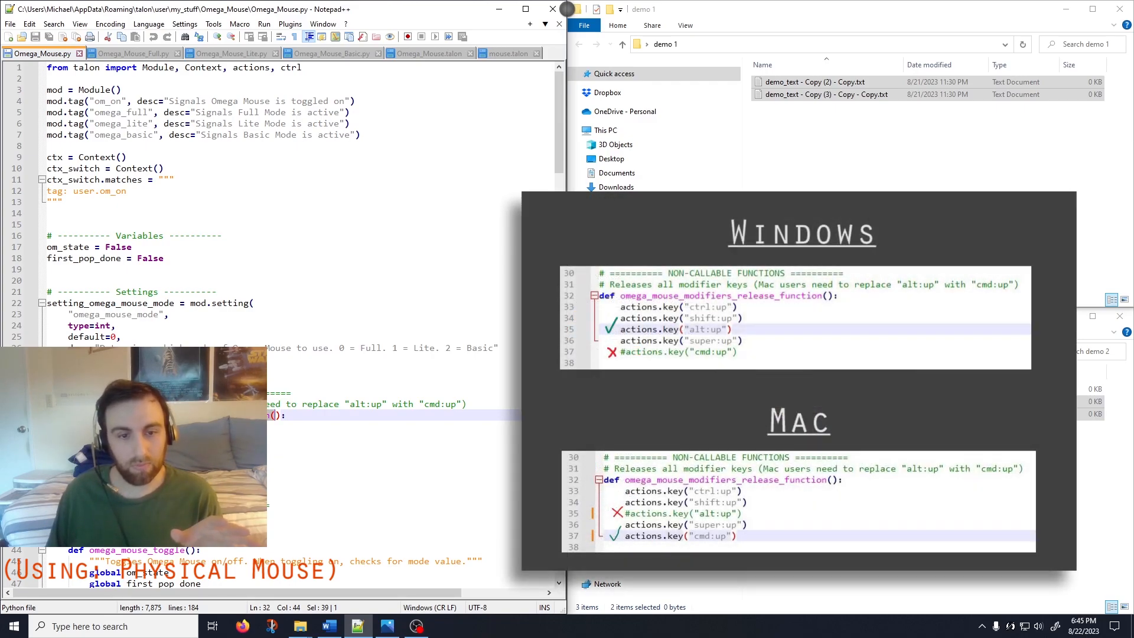
left_click(153, 426)
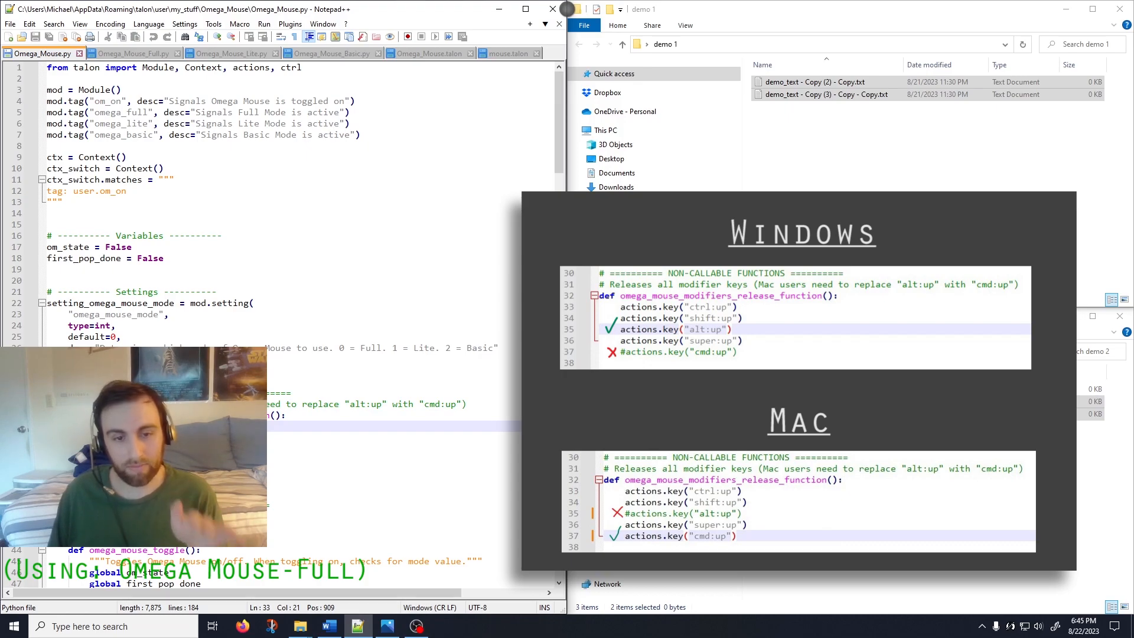
Move down past the "alt:up" line in the modifier release function and highlight the commented-out actions.key("cmd:up") line.
key("Down")
key("Down")
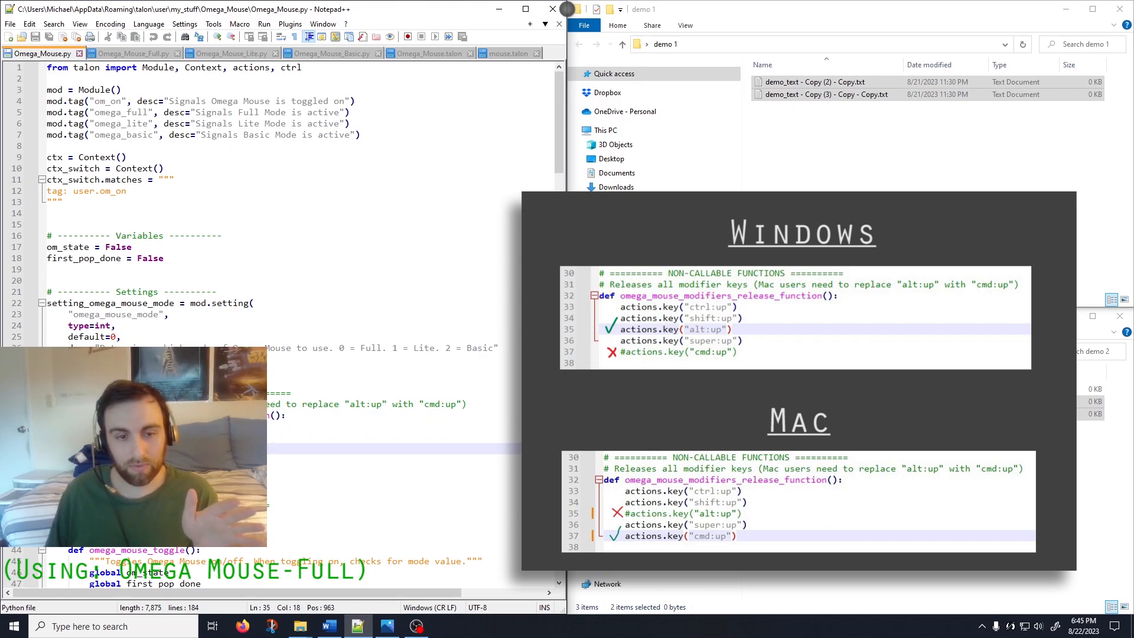
key("Left")
key("Left")
key("Left")
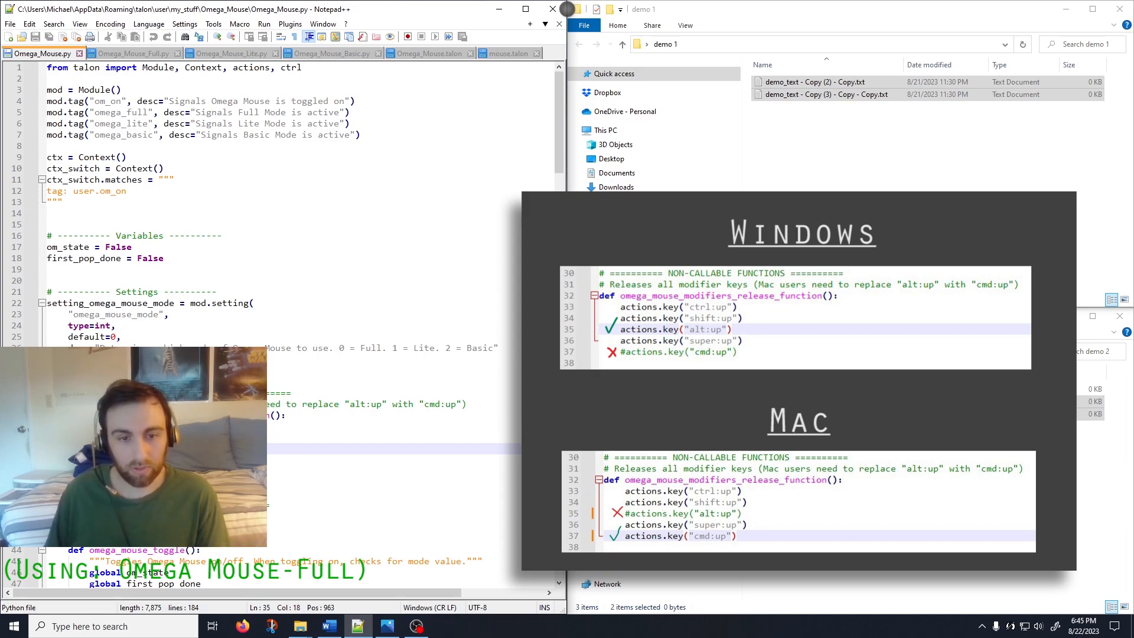
key("Down")
key("Down")
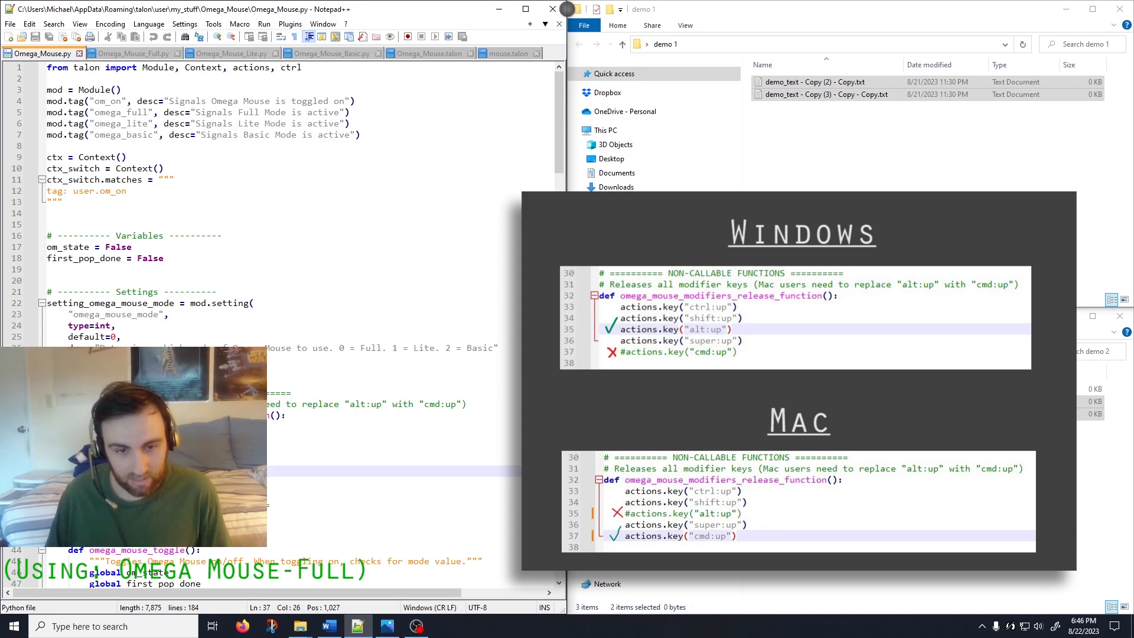
key("shift+Home")
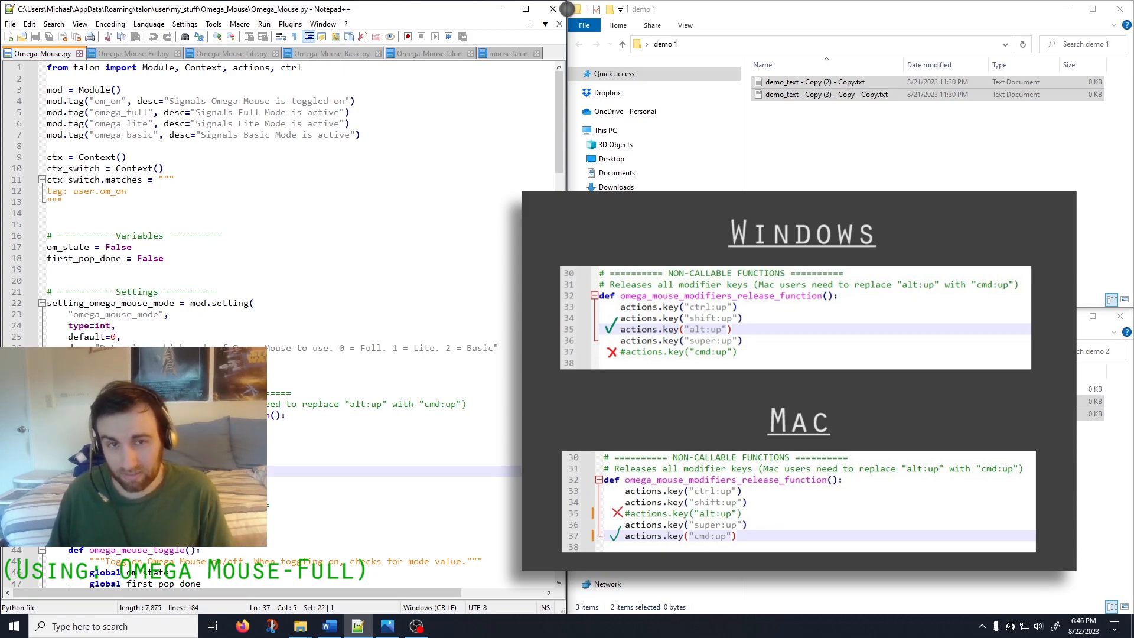
Highlight the actions.key("alt:up") line on line 35, and return the text cursor to the "cmd:up" line.
key("Up")
key("Up")
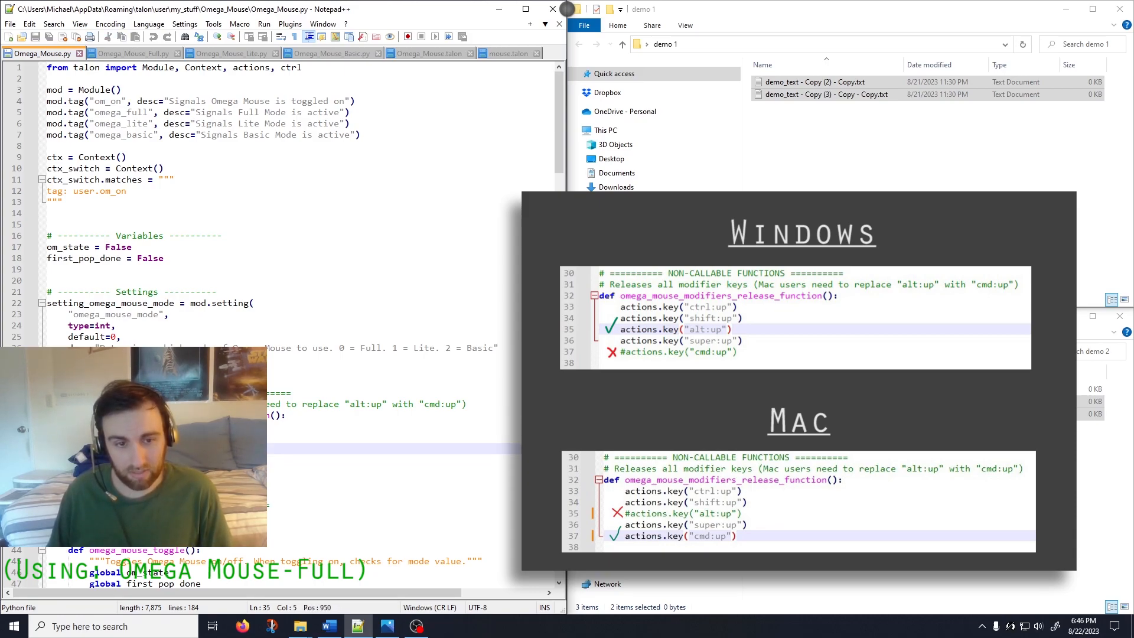
key("shift+End")
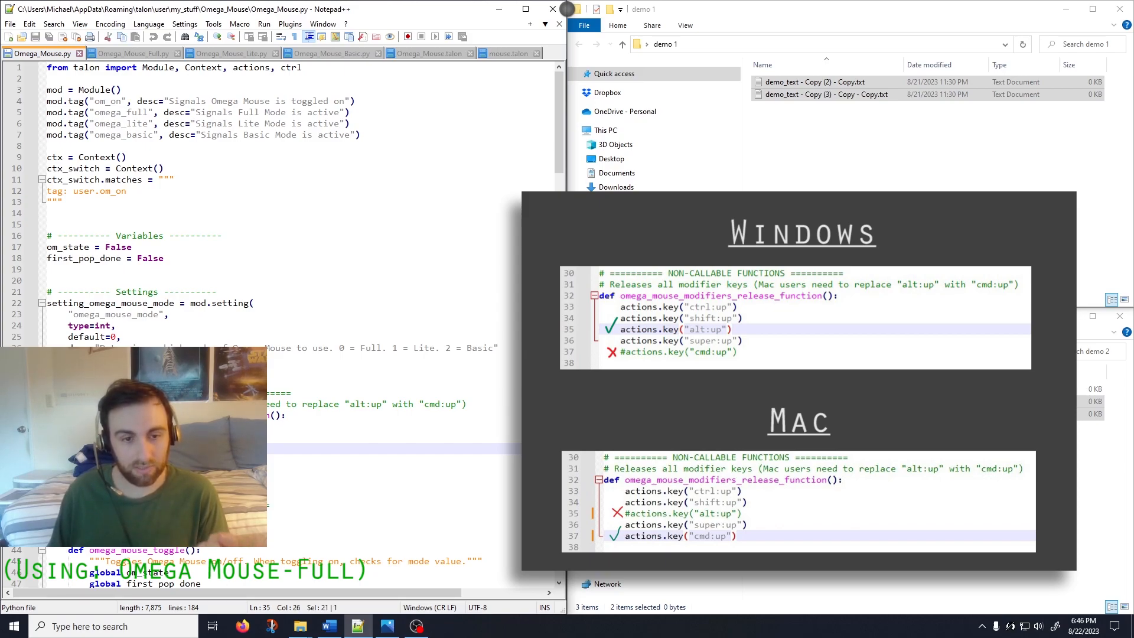
key("Down")
key("Down")
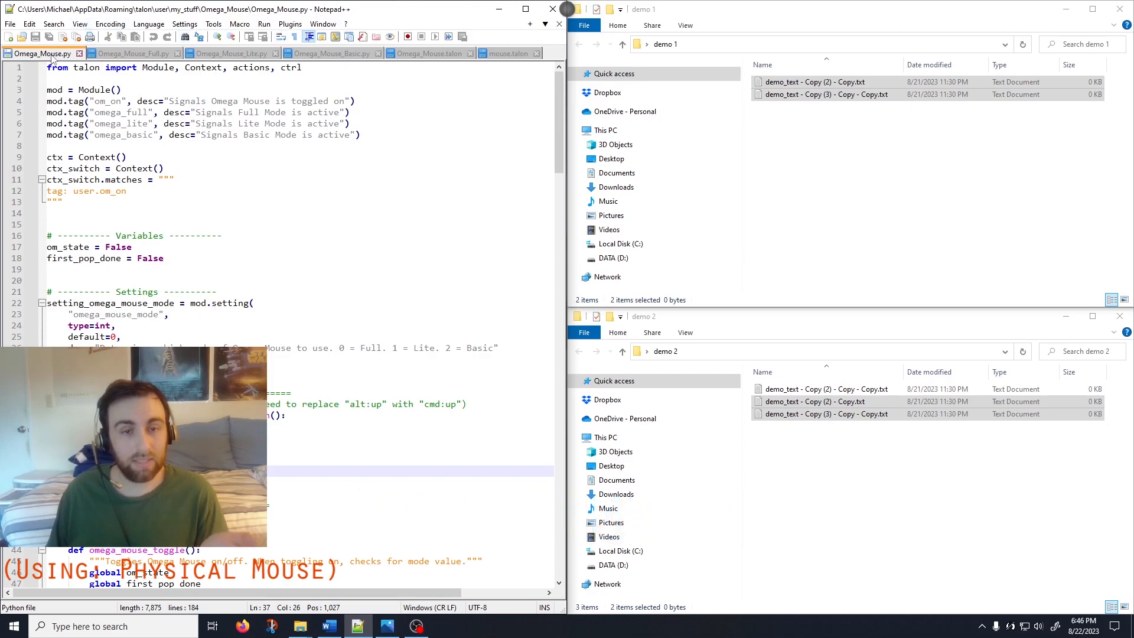
Review the toggle, restart and click functions further down in Omega_Mouse.py.
scroll(184, 188, "down", 16)
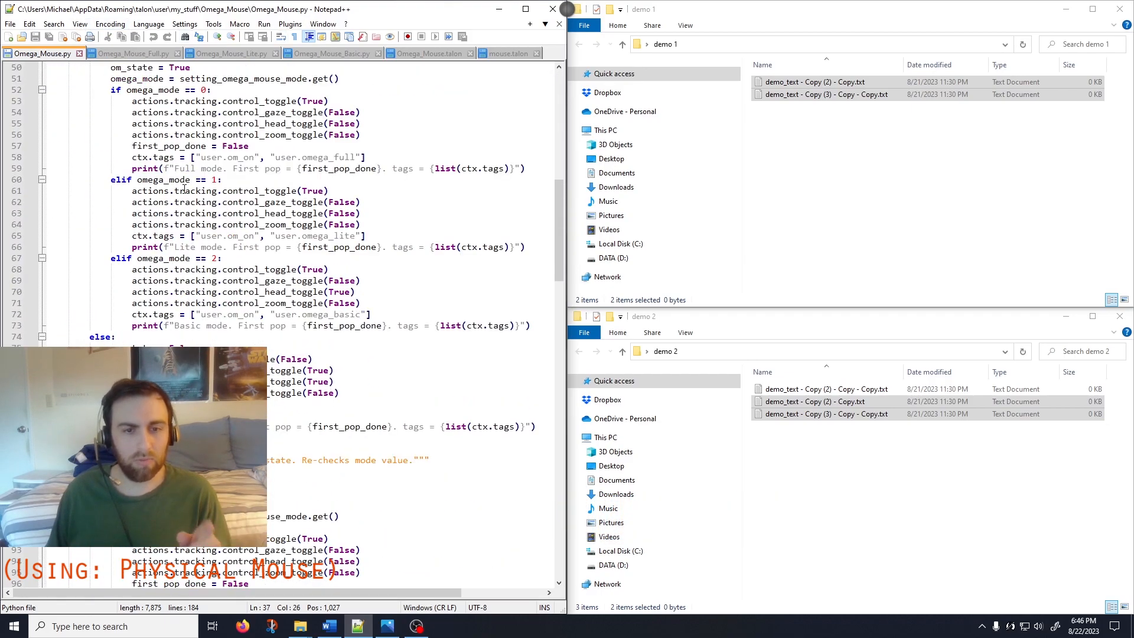
scroll(184, 188, "down", 20)
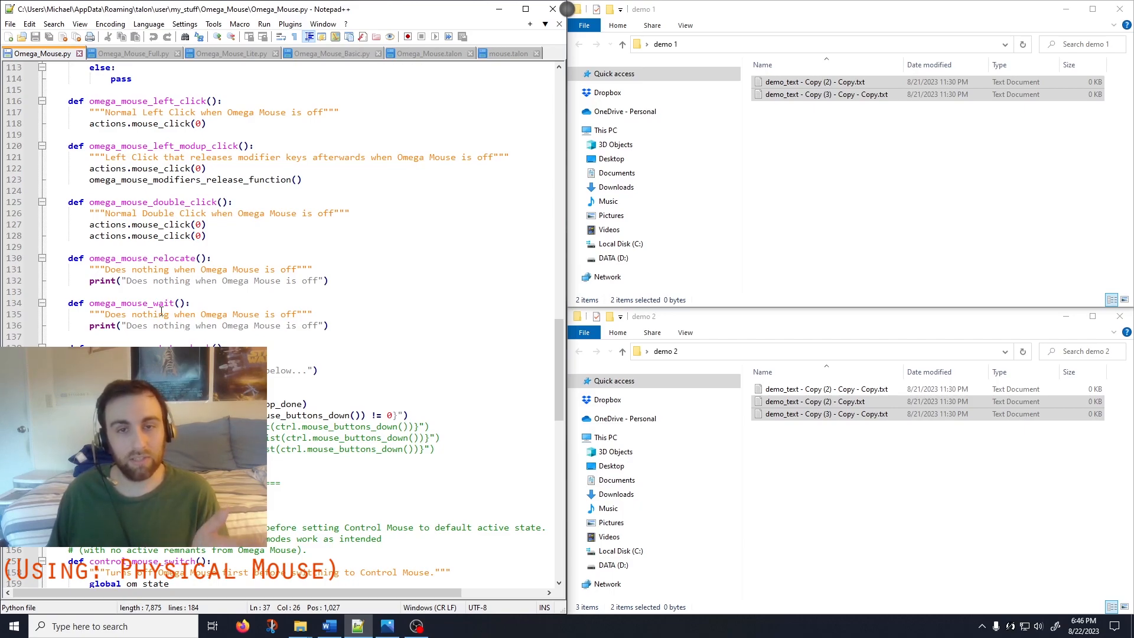
scroll(159, 314, "up", 20)
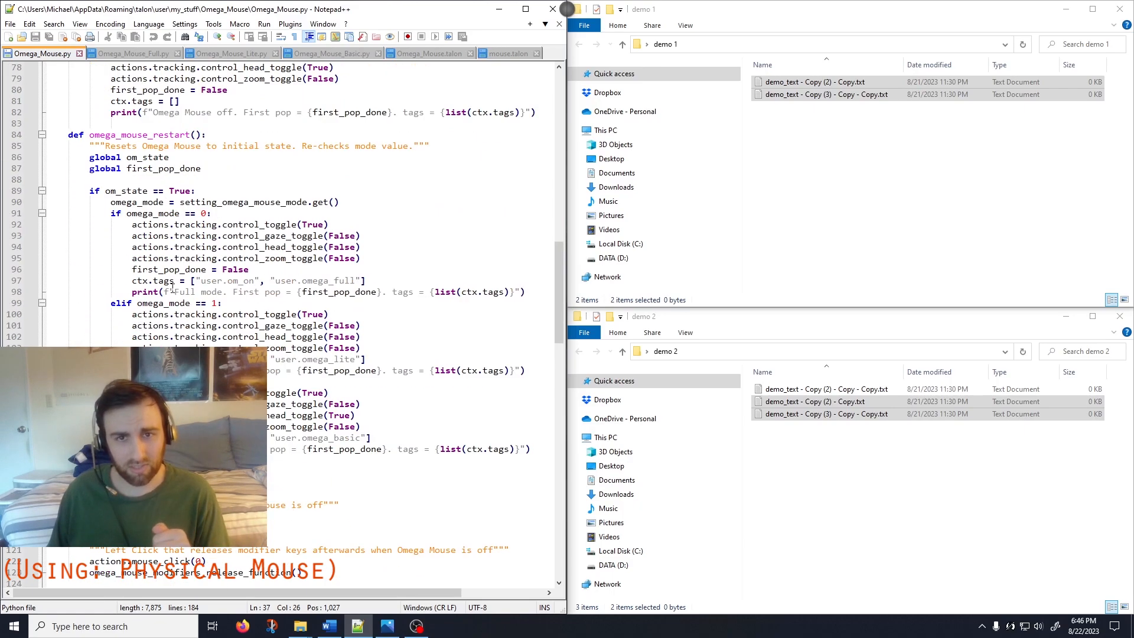
key("ctrl+Tab")
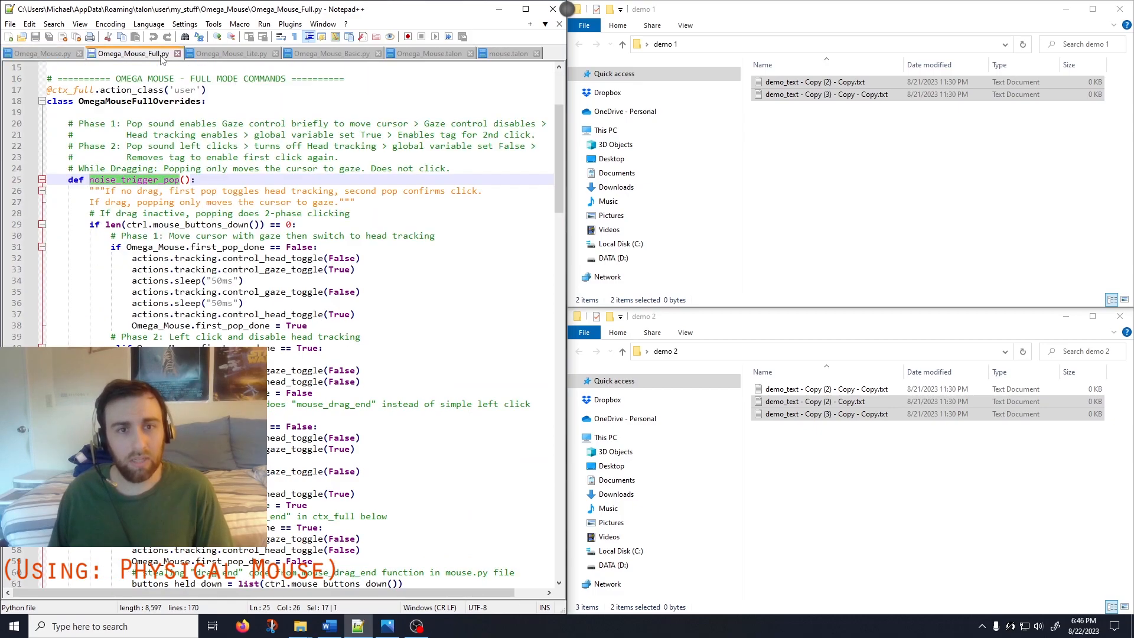
left_click(344, 178)
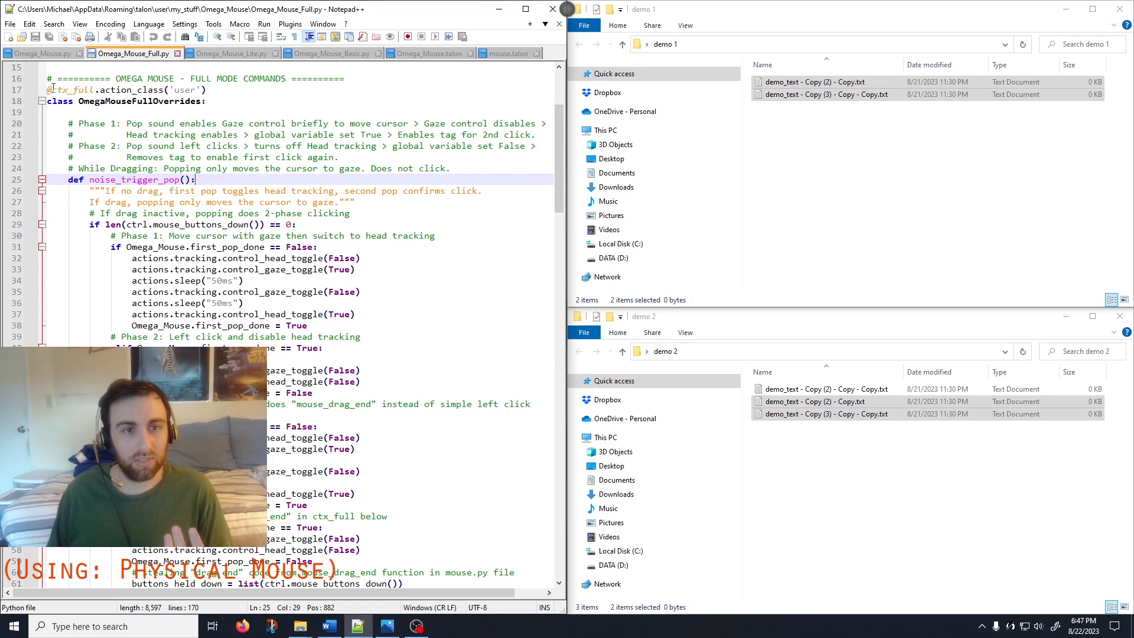
left_click_drag(46, 90, 155, 90)
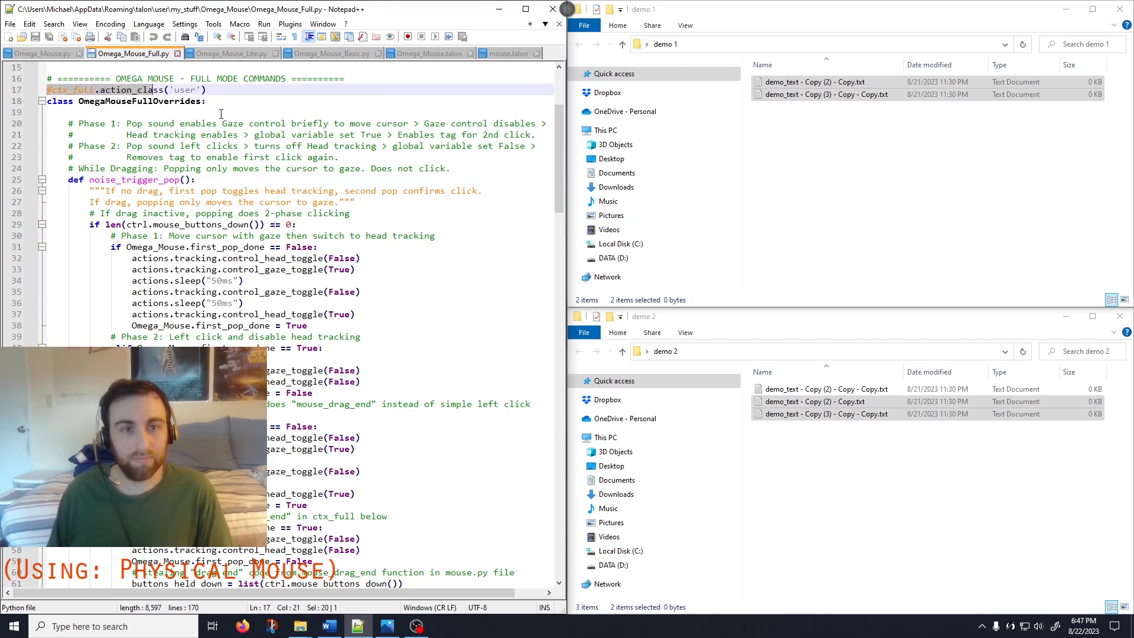
scroll(343, 214, "down", 20)
scroll(343, 214, "up", 14)
scroll(342, 214, "up", 20)
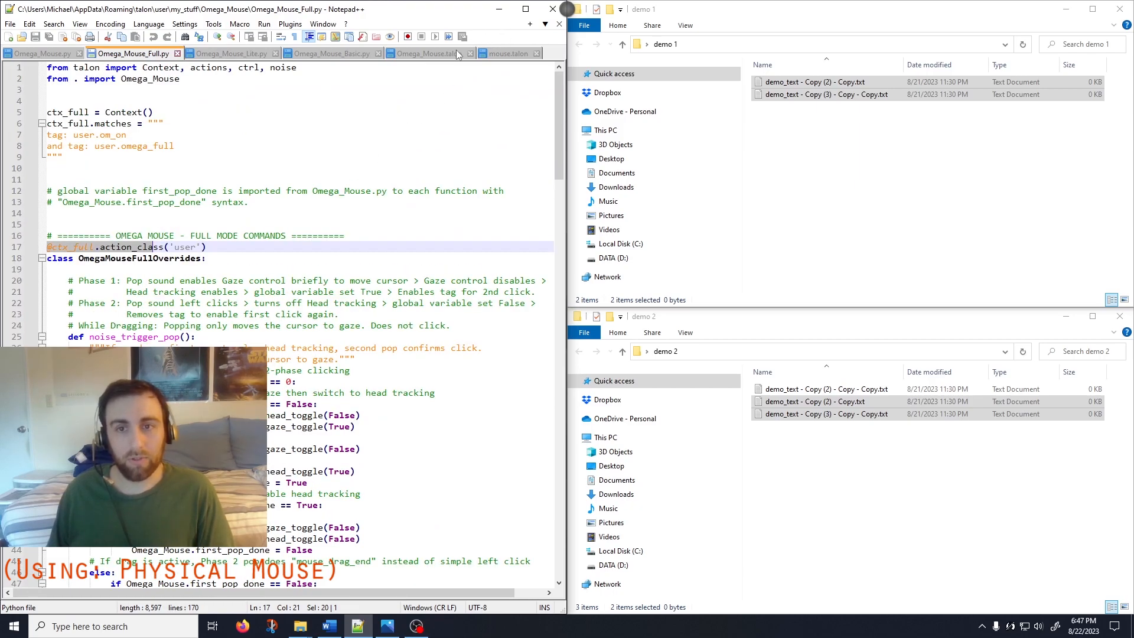
Open Omega_Mouse.talon to show the mode selection setting and the voice commands.
left_click(430, 54)
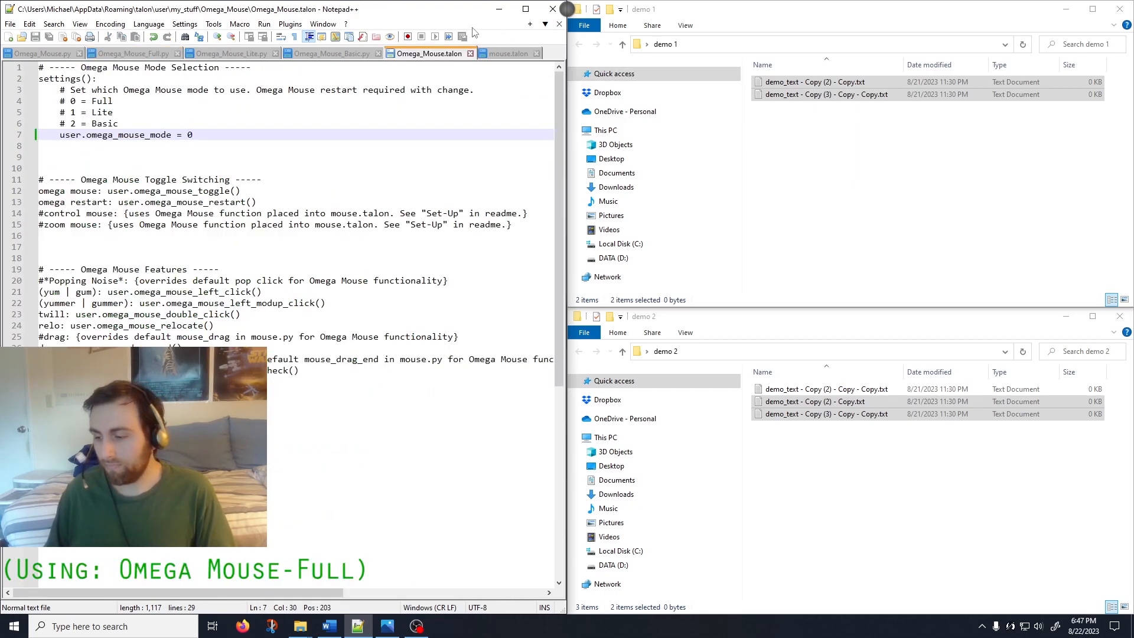